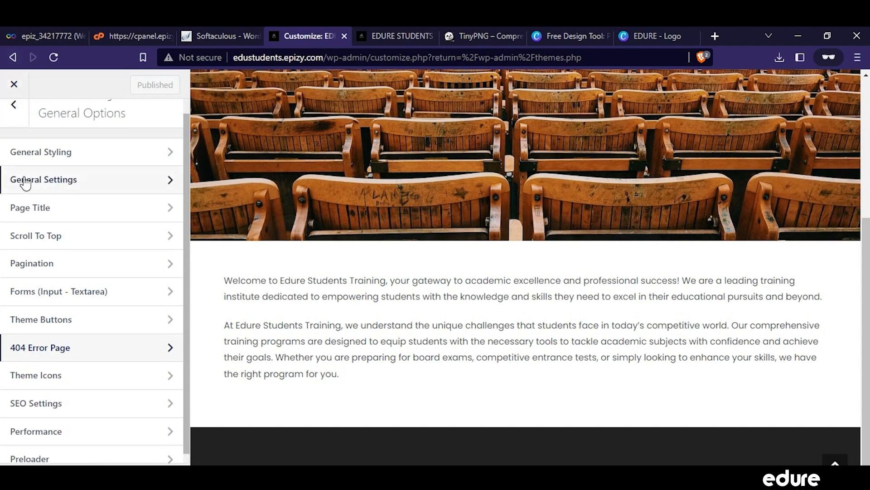
Step: Examine the Blog section's Single Post options and the header's General and Logo settings
left_click(13, 122)
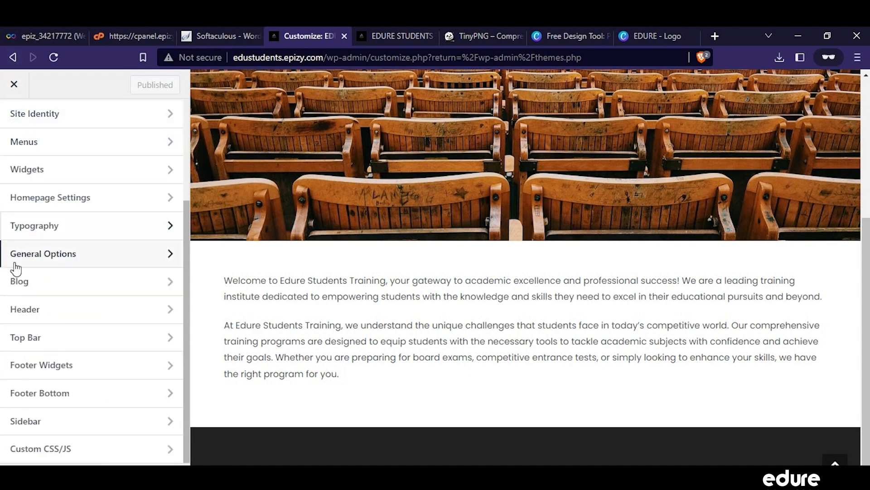
left_click(23, 291)
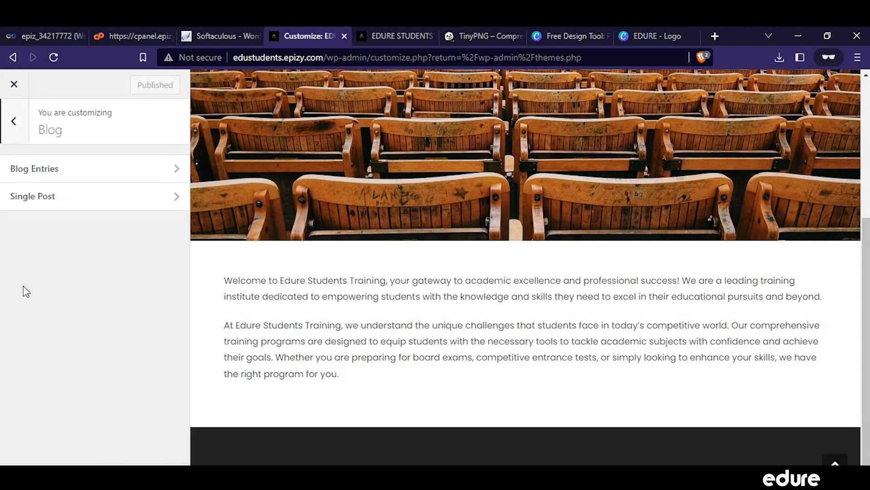
left_click(35, 197)
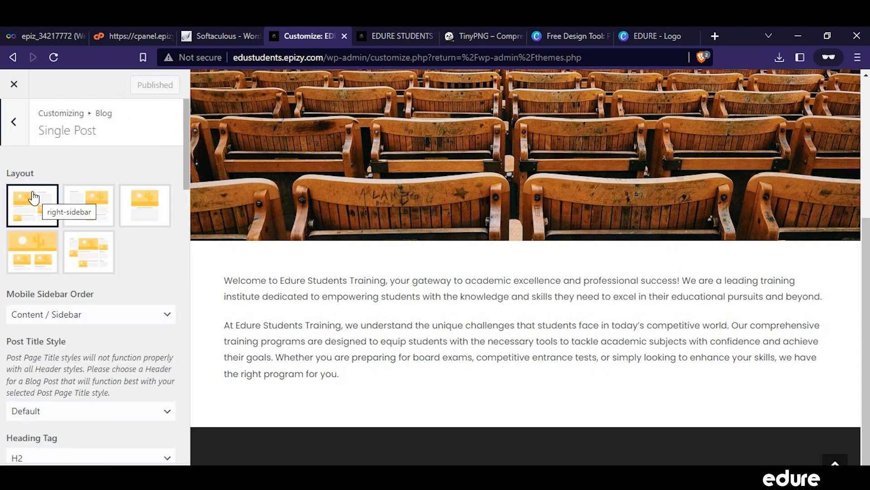
left_click(13, 131)
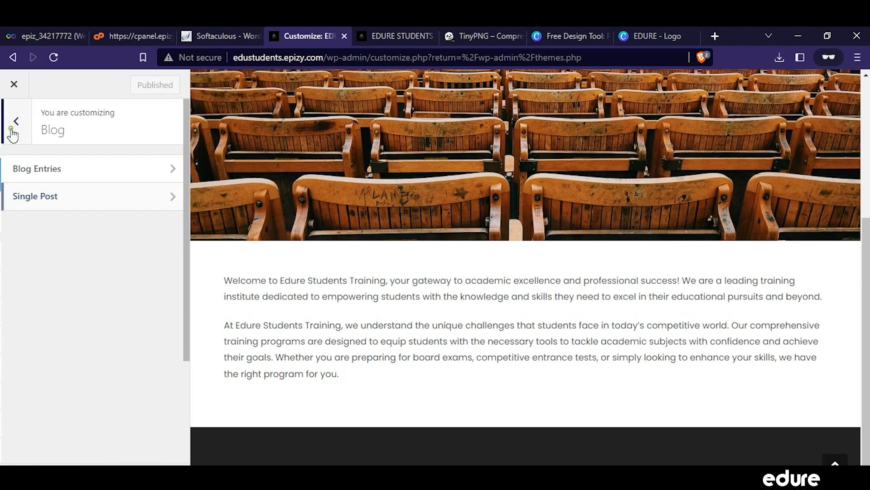
left_click(14, 131)
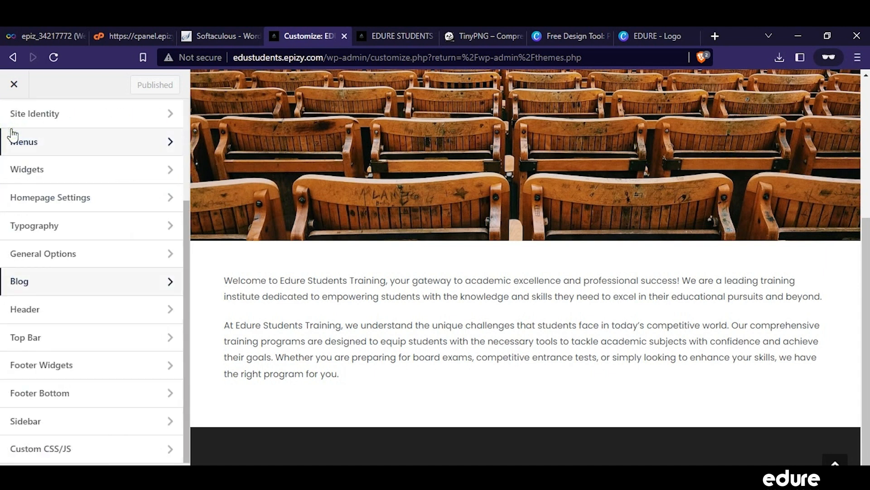
left_click(58, 310)
scroll(406, 381, "up", 5)
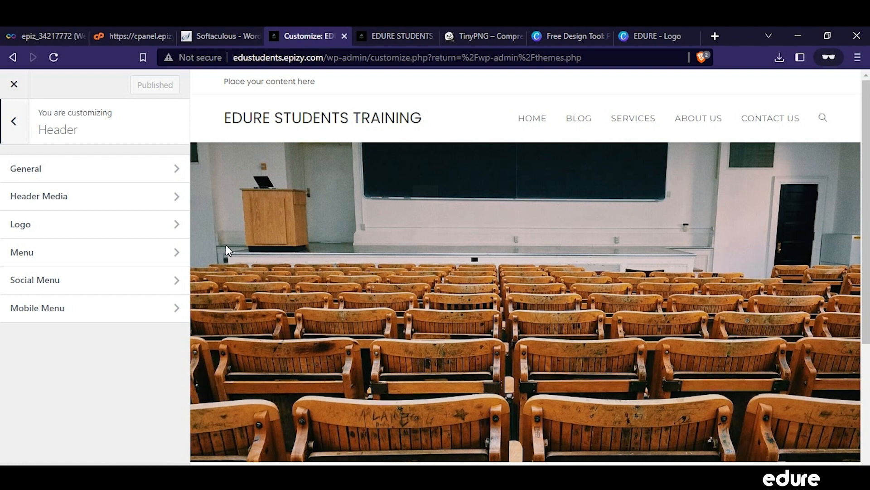
left_click(105, 172)
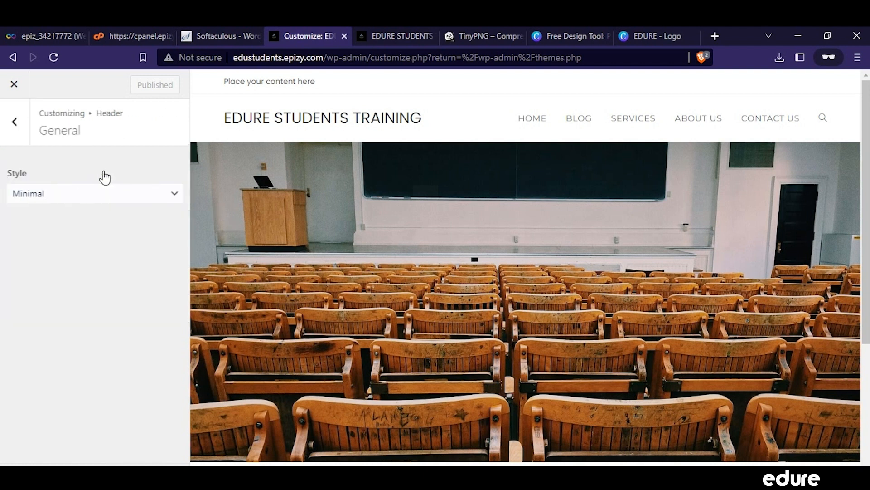
left_click(10, 143)
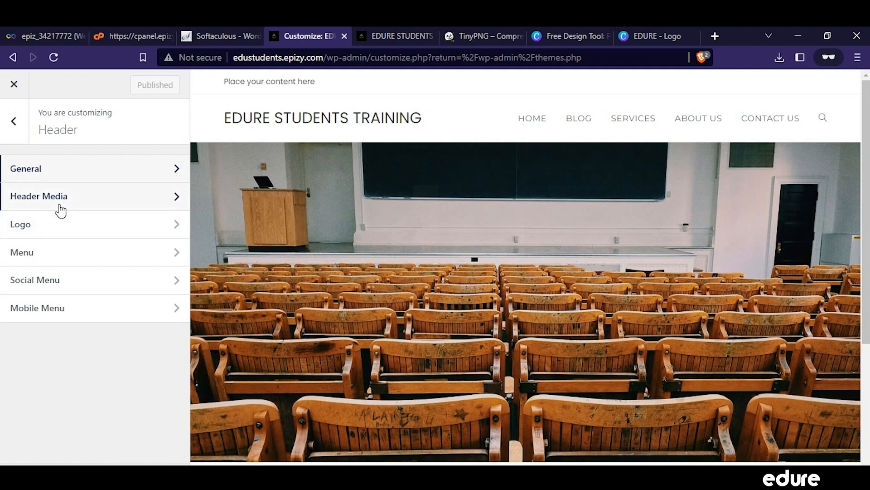
left_click(61, 224)
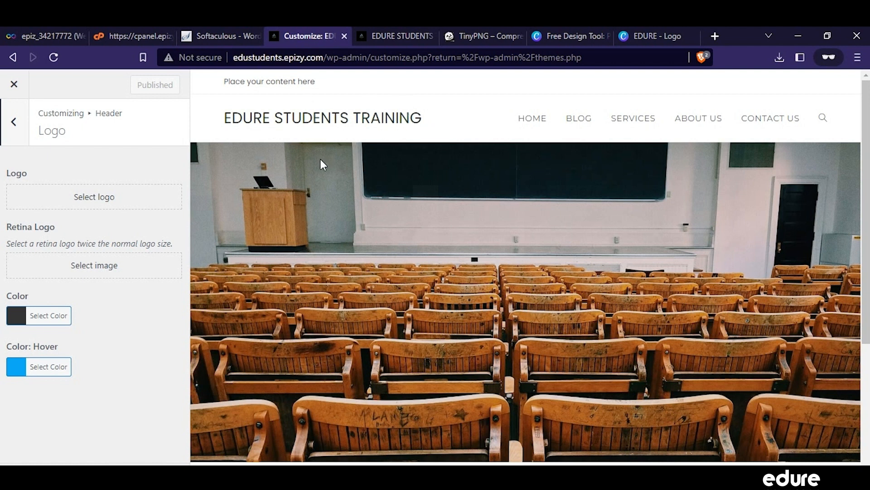
left_click(23, 135)
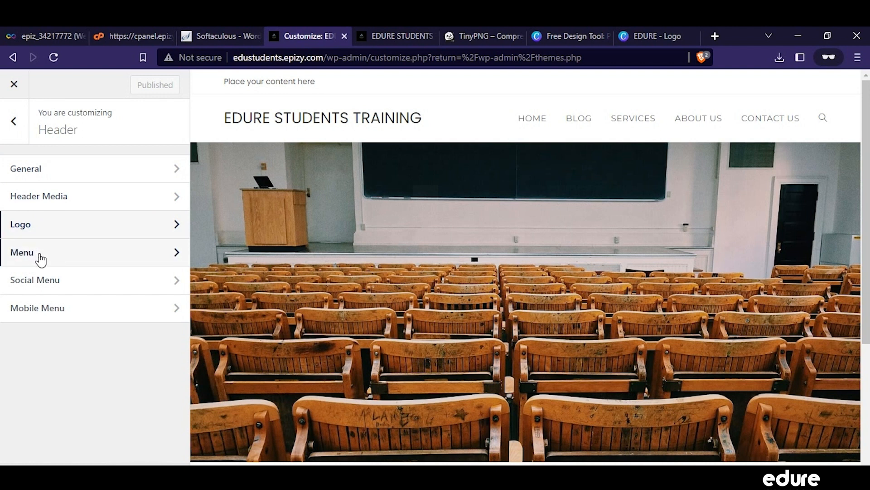
Step: Try the Center and Left positions for the header menu, and set its position back to Right
left_click(62, 259)
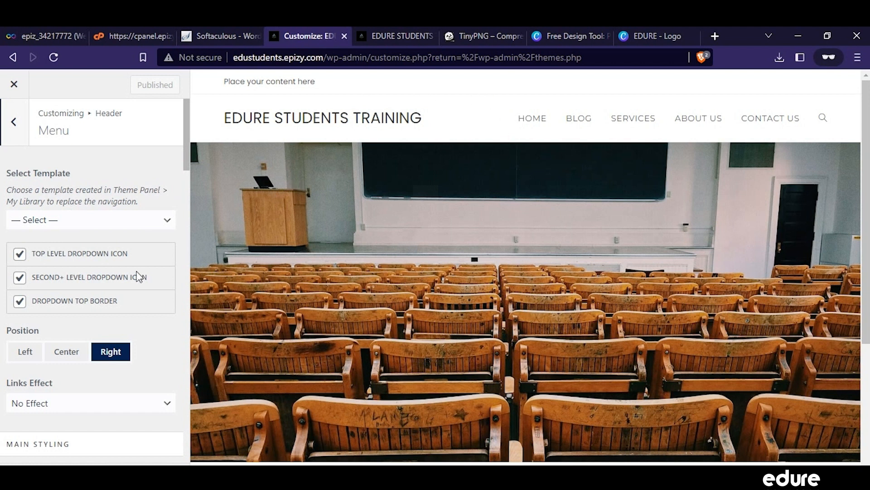
left_click(78, 352)
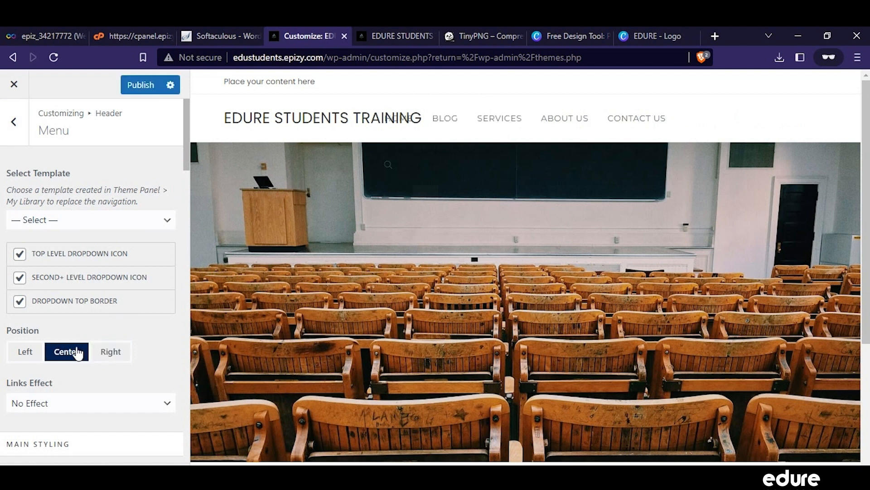
left_click(37, 351)
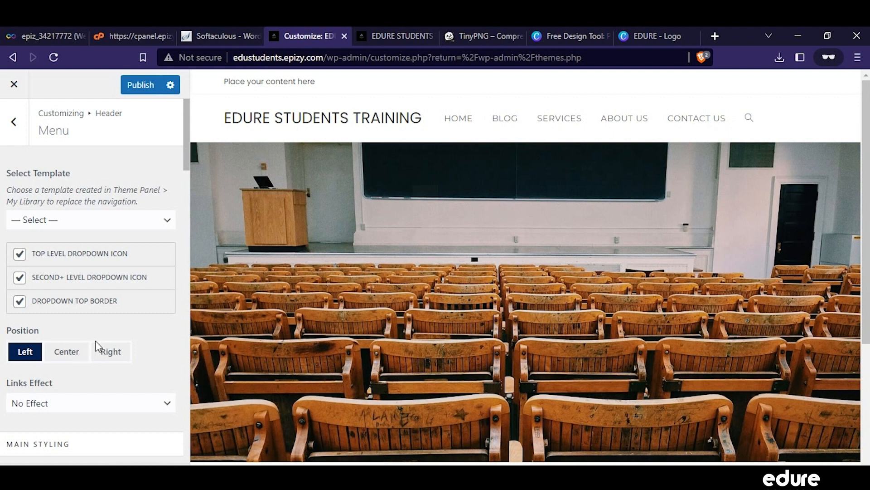
left_click(103, 351)
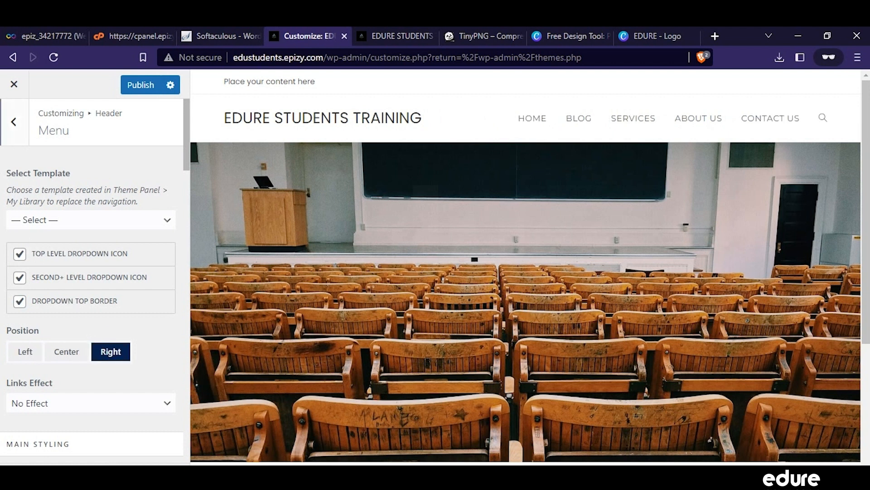
left_click(7, 127)
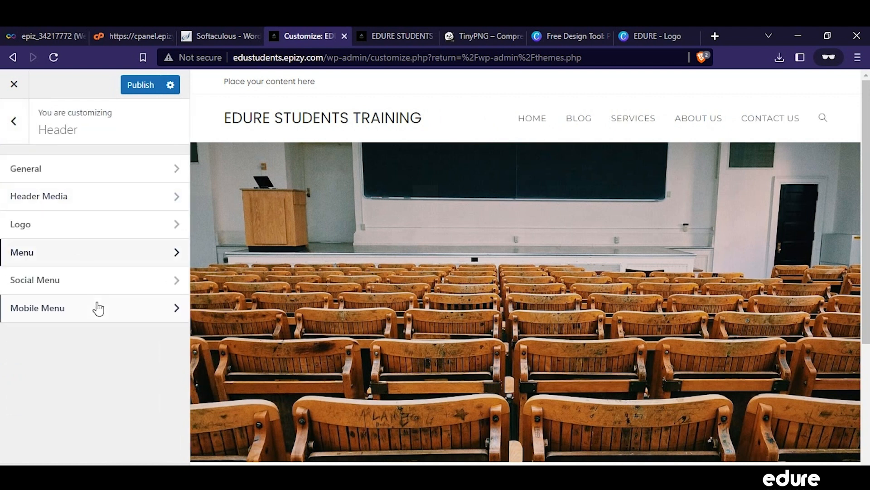
Step: Enable the header's social menu and enter "/" as the placeholder link for Twitter and Facebook
left_click(96, 281)
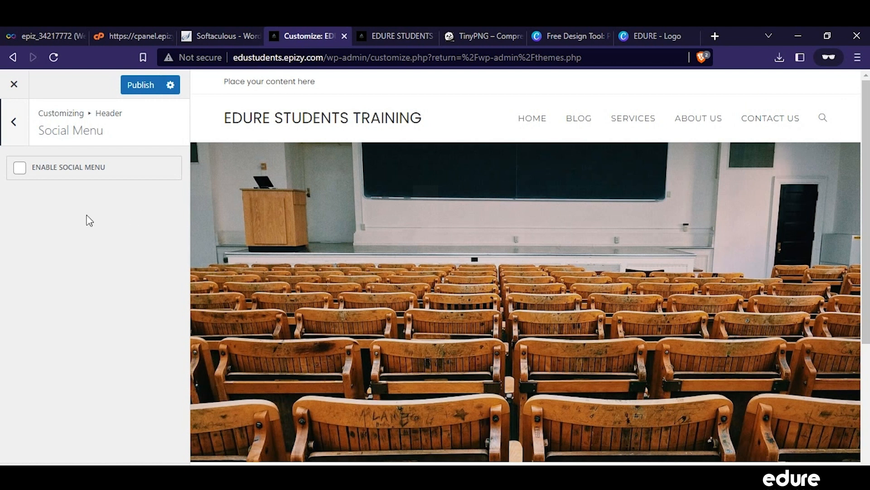
left_click(19, 169)
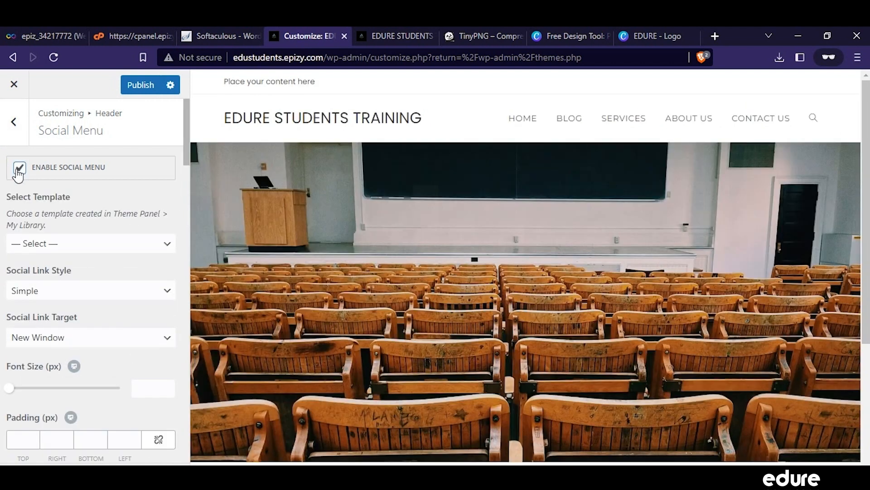
scroll(48, 306, "down", 1)
scroll(49, 306, "down", 10)
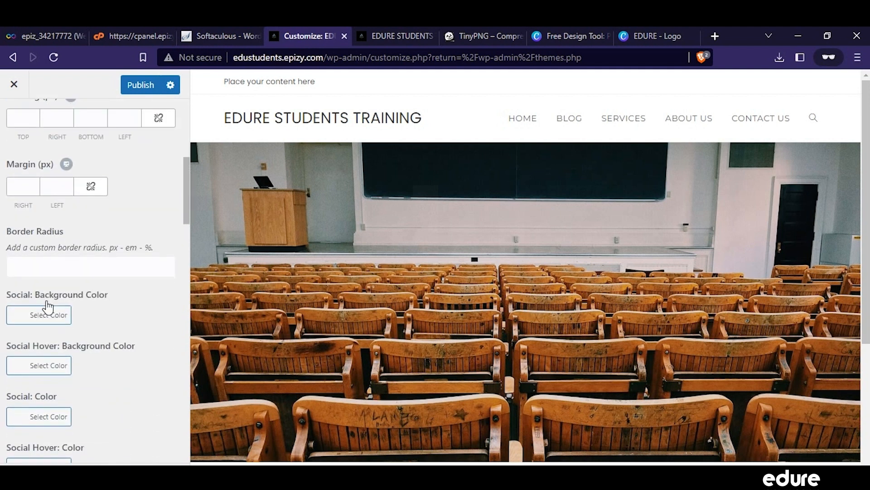
left_click(34, 259)
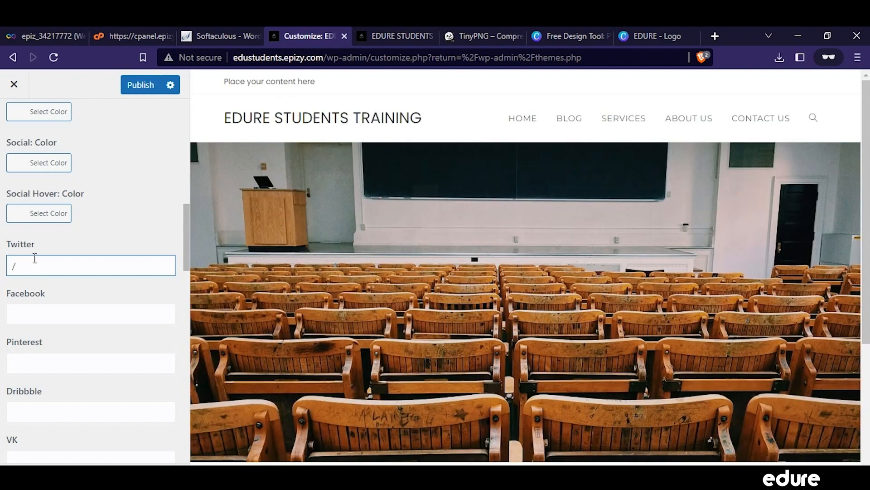
left_click(17, 311)
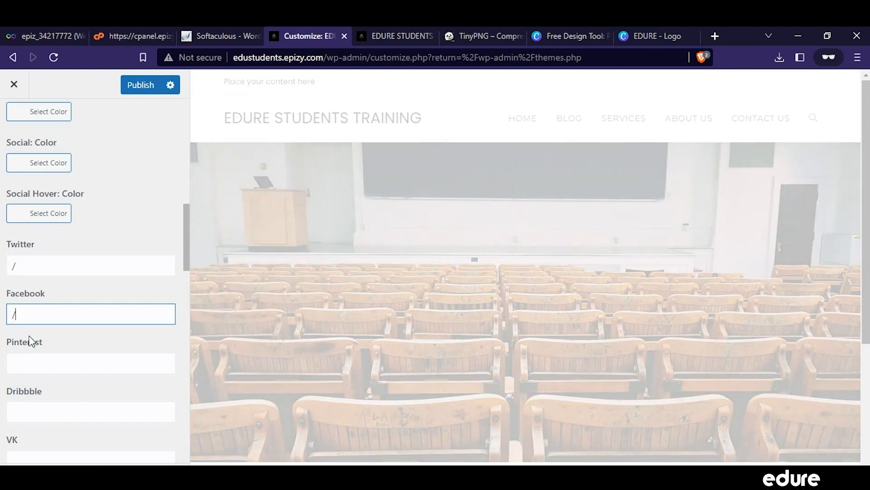
Step: Enter "/" as the placeholder link for Instagram and LinkedIn in the social menu
scroll(48, 373, "down", 3)
left_click(44, 384)
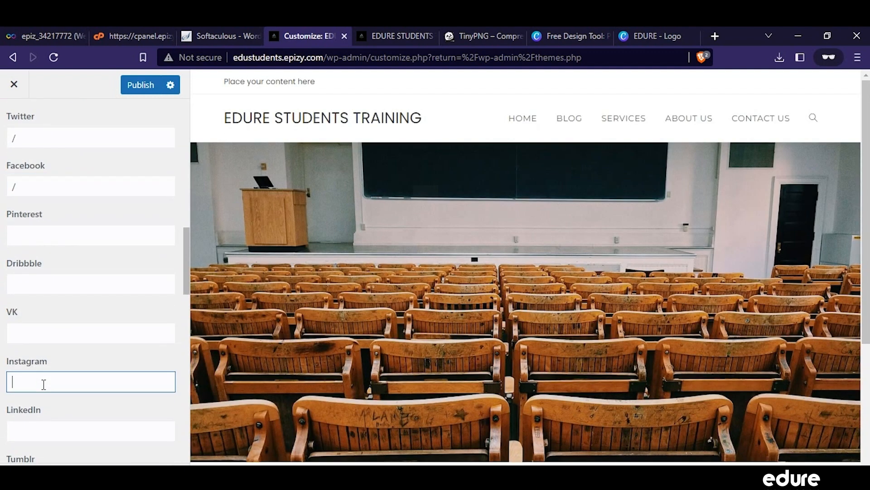
type("/")
left_click(35, 434)
type("/")
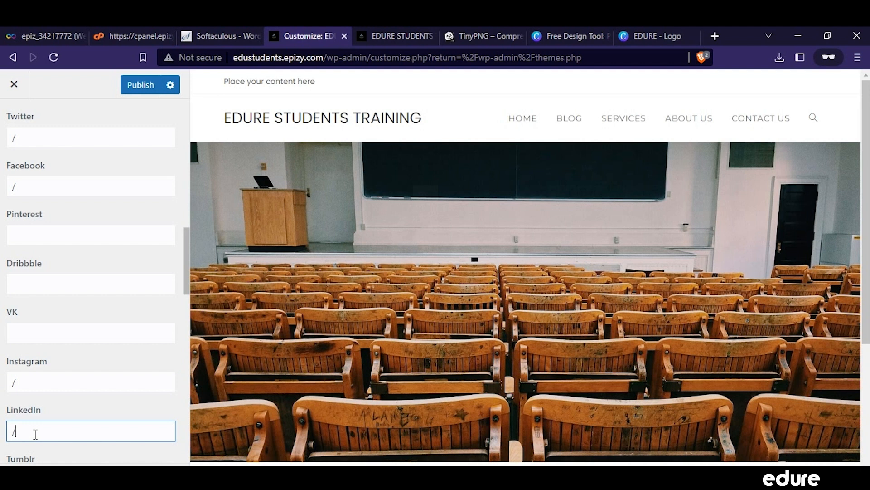
Step: Enter "/" as the placeholder link for Youtube and Email in the social menu
scroll(36, 433, "down", 3)
scroll(55, 390, "down", 5)
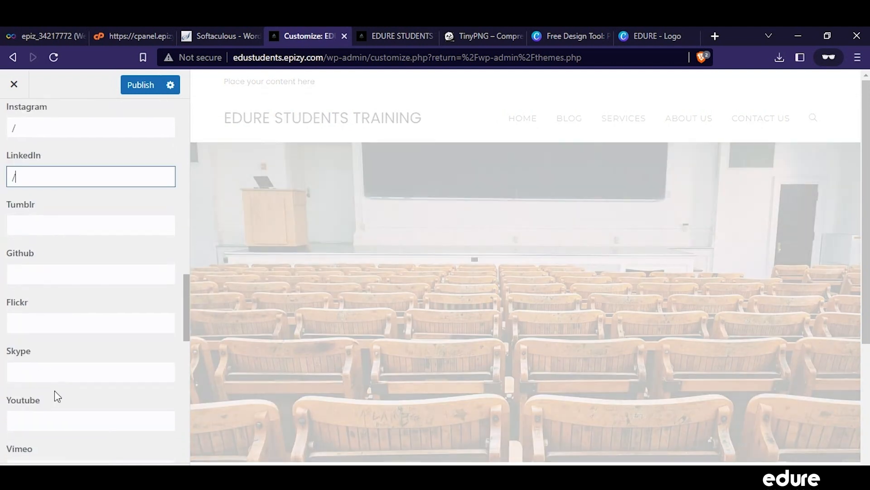
left_click(67, 360)
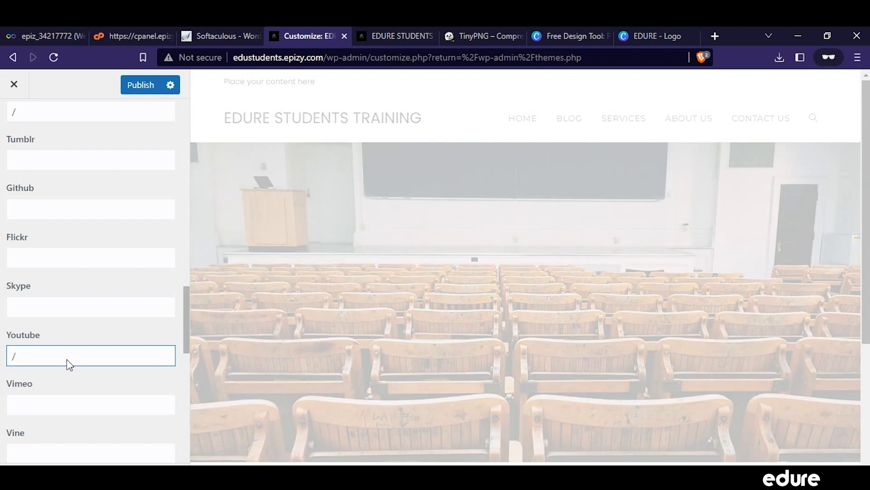
scroll(68, 360, "down", 6)
scroll(68, 366, "down", 4)
left_click(60, 254)
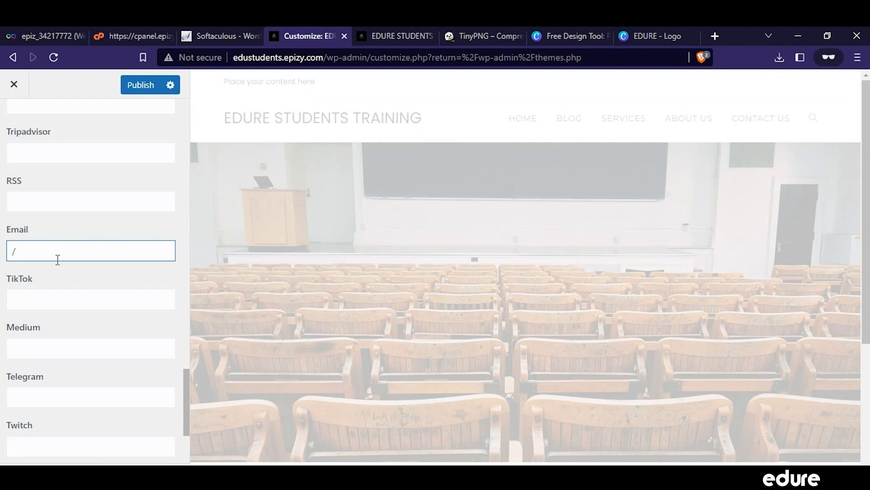
Step: Publish the social menu changes
scroll(59, 322, "down", 3)
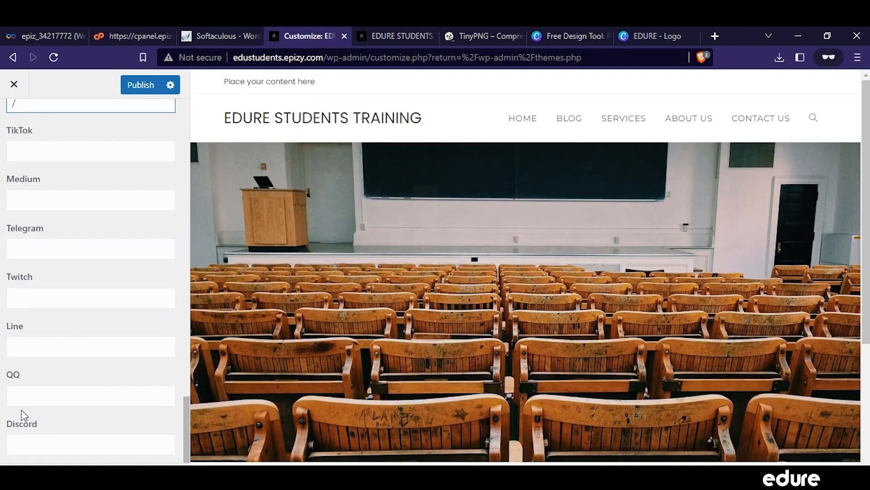
scroll(54, 360, "up", 10)
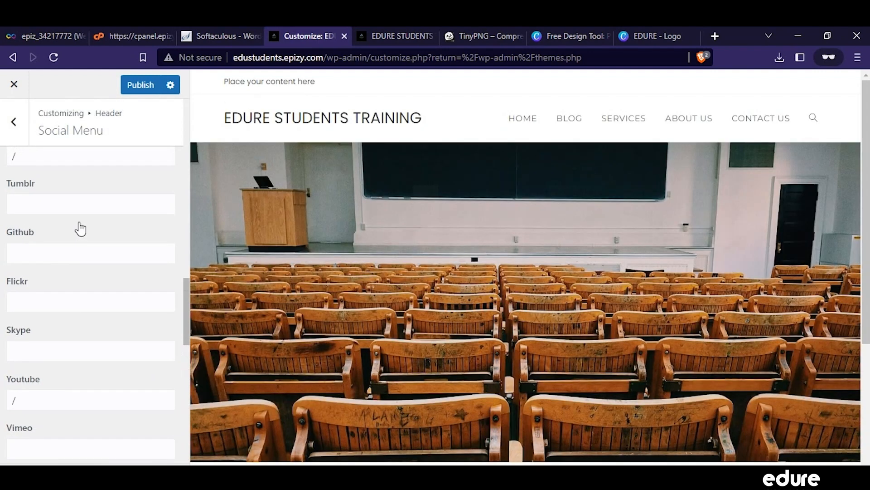
left_click(132, 86)
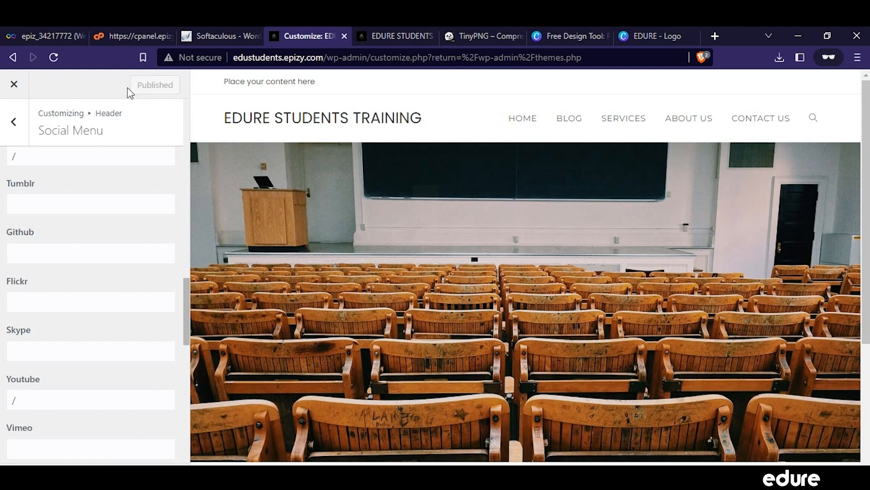
Step: Examine the header's Mobile Menu settings and return to the main list of customization sections
left_click(10, 137)
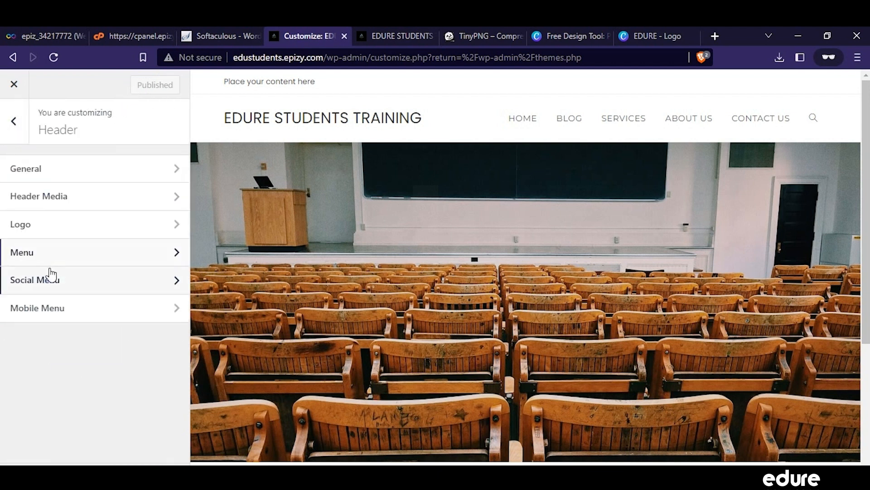
left_click(68, 304)
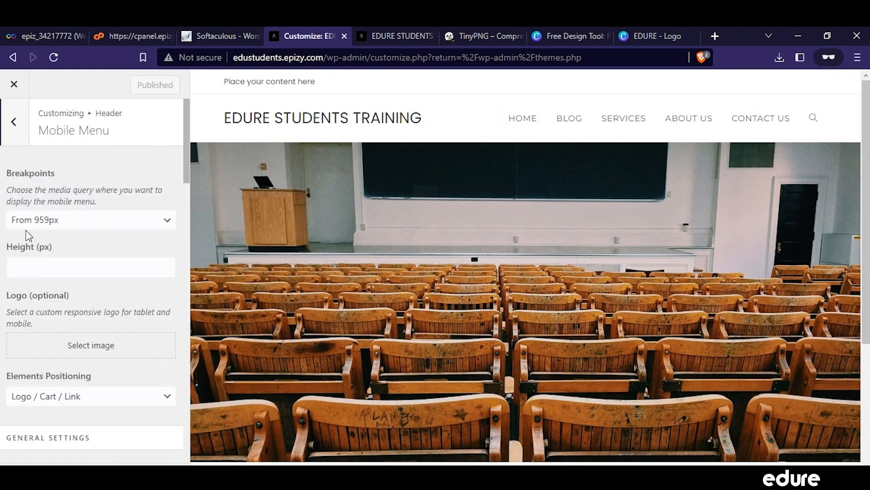
scroll(398, 401, "down", 5)
scroll(77, 358, "down", 5)
scroll(79, 367, "down", 7)
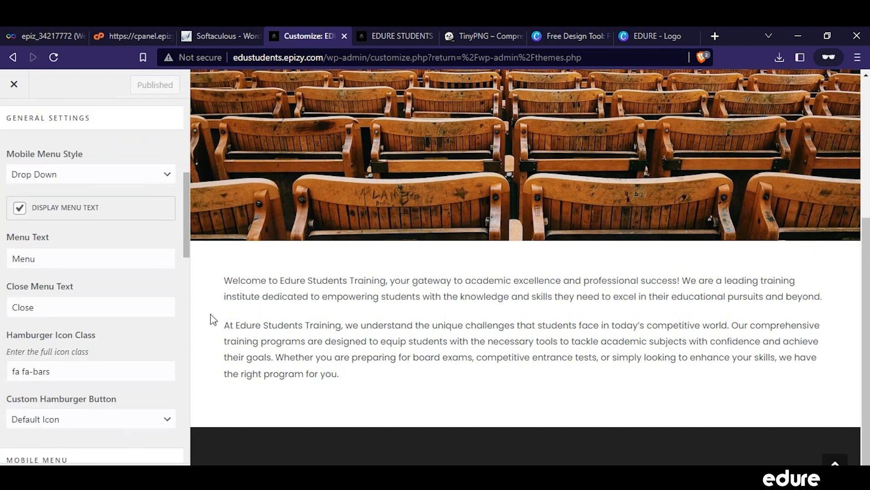
scroll(59, 394, "up", 7)
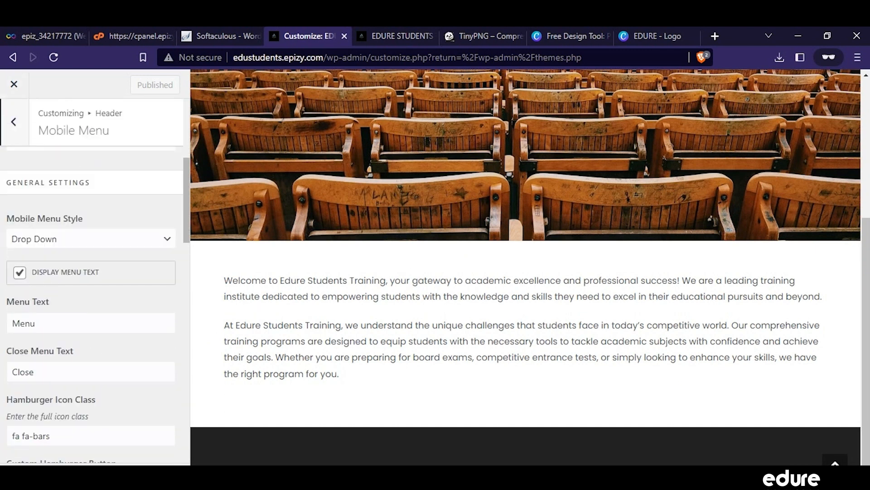
left_click(12, 120)
left_click(13, 121)
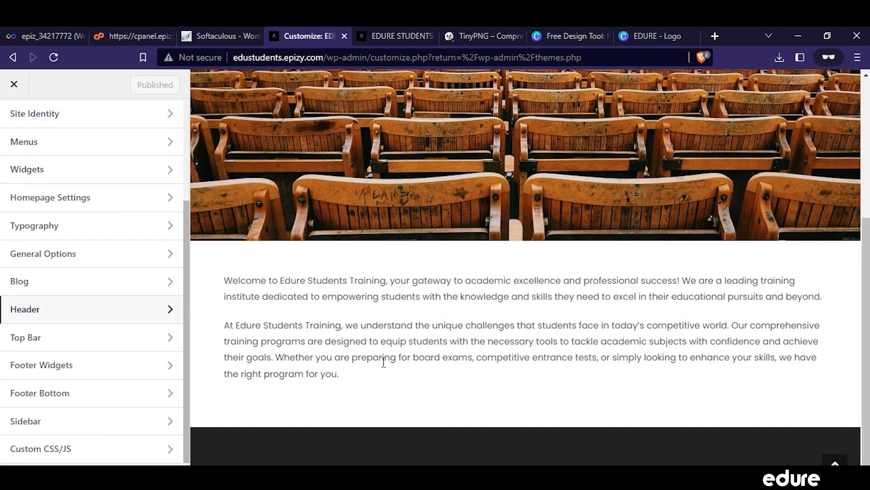
Step: Reload the customizer page to refresh the site header preview
scroll(453, 415, "up", 5)
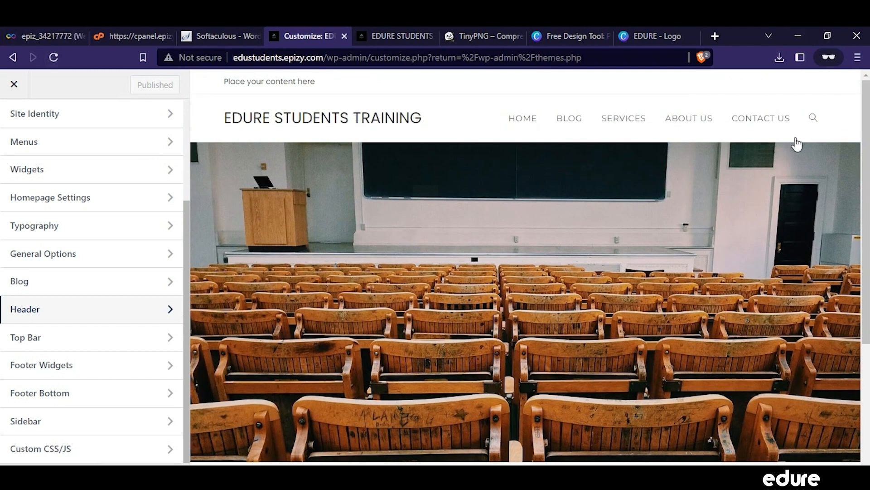
left_click(54, 57)
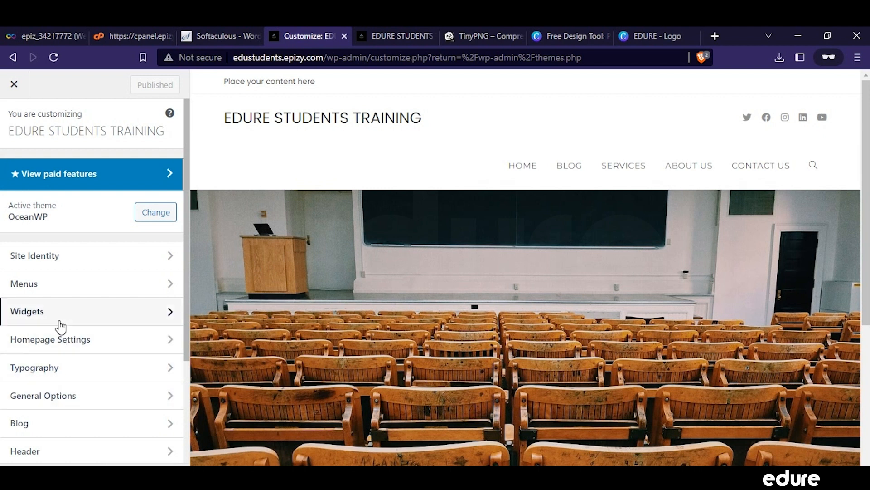
Step: Examine the Top Bar's Social settings, including its link fields for the individual social networks
scroll(61, 326, "down", 2)
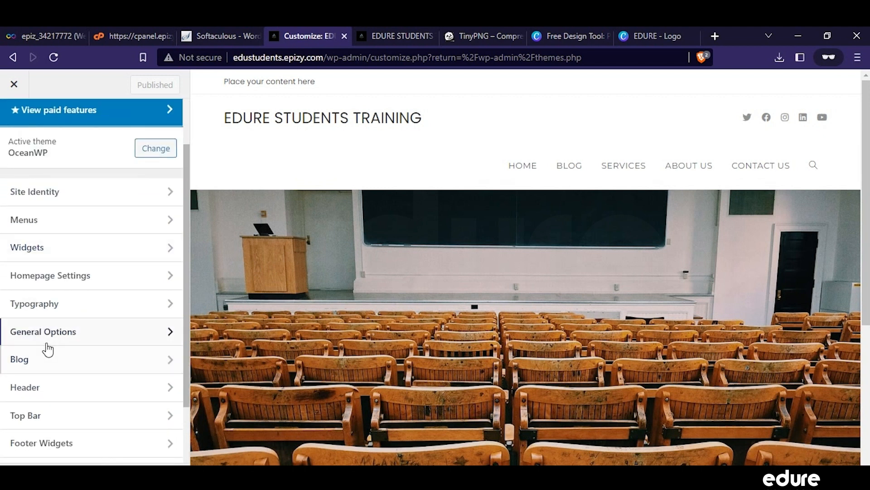
scroll(41, 346, "down", 2)
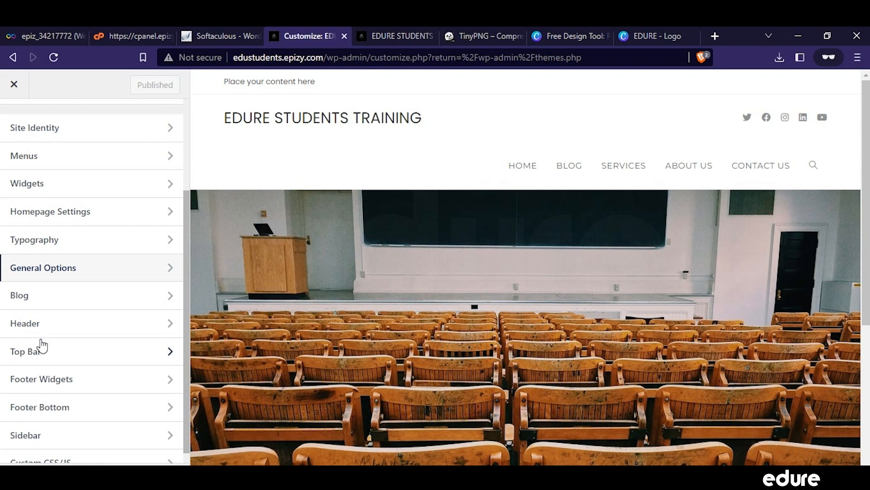
scroll(92, 232, "up", 2)
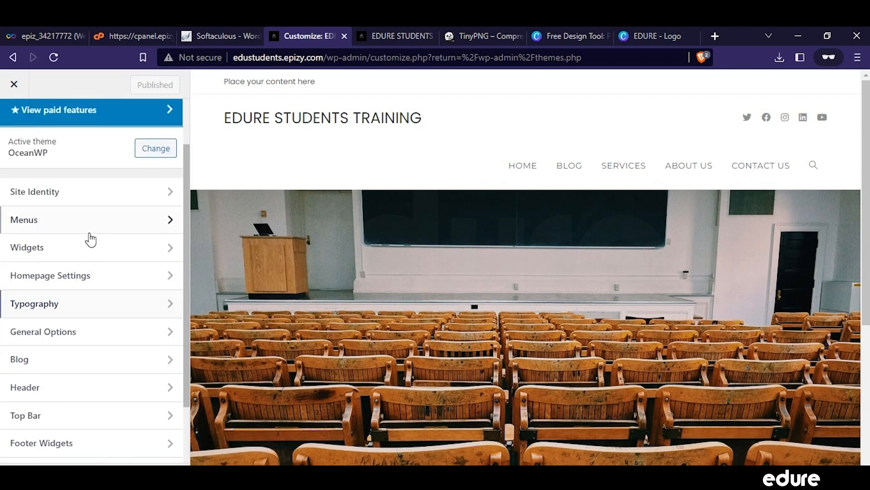
scroll(101, 334, "down", 3)
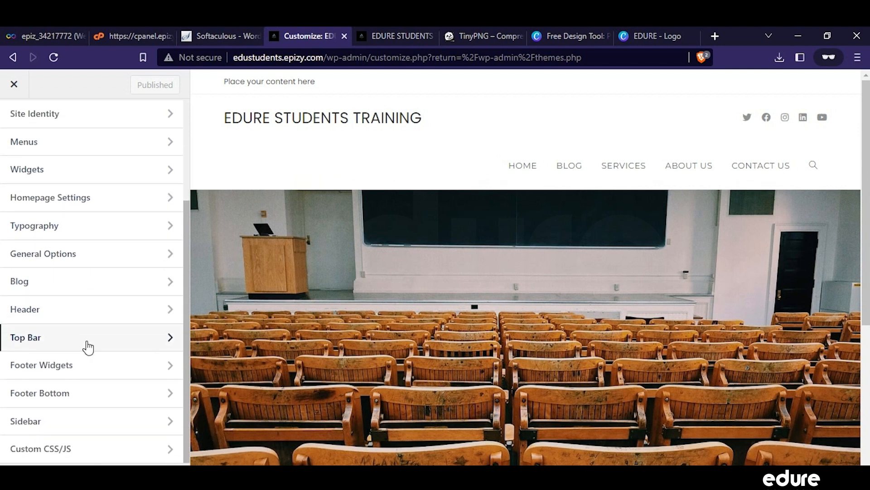
scroll(16, 171, "up", 5)
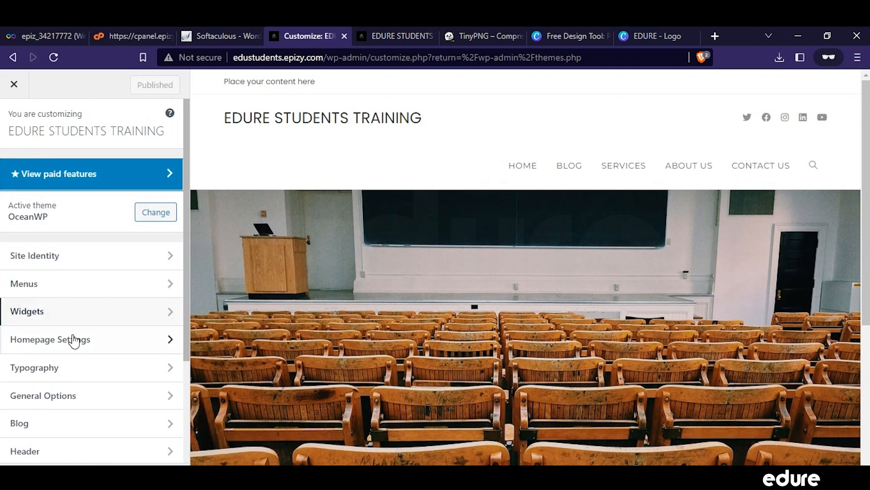
scroll(74, 351, "down", 2)
scroll(76, 371, "down", 2)
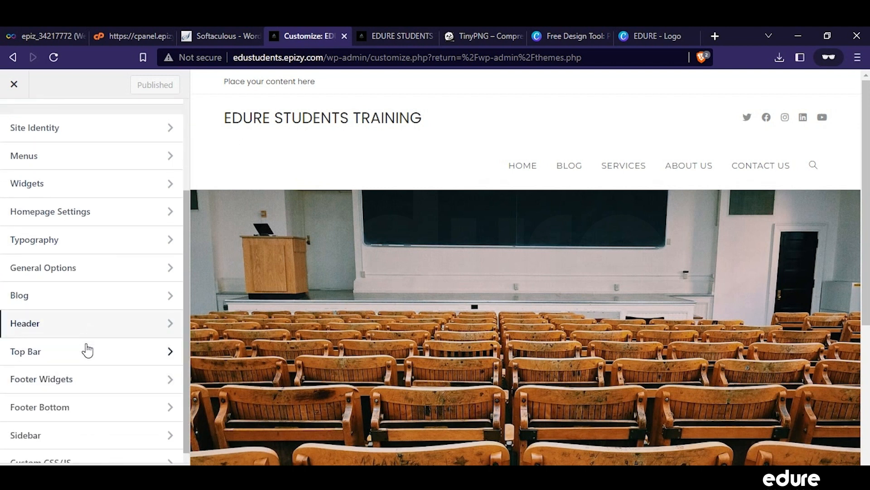
left_click(87, 353)
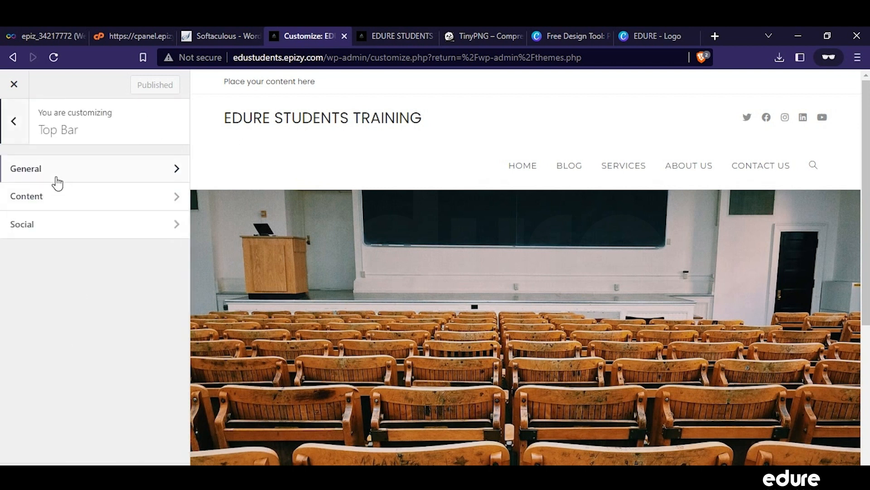
left_click(49, 239)
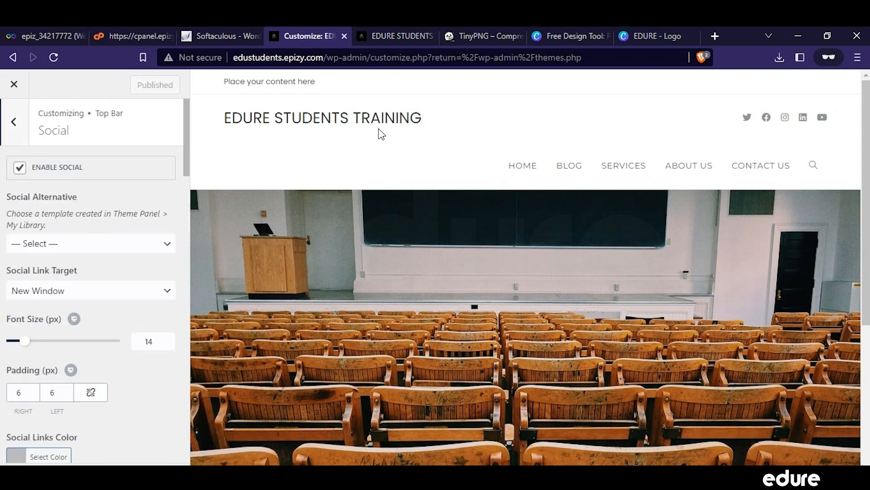
scroll(70, 278, "down", 6)
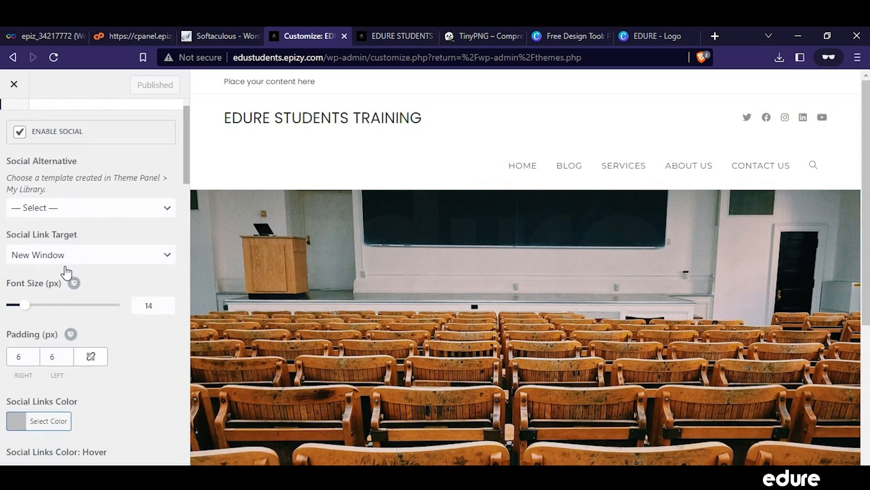
scroll(72, 339, "down", 15)
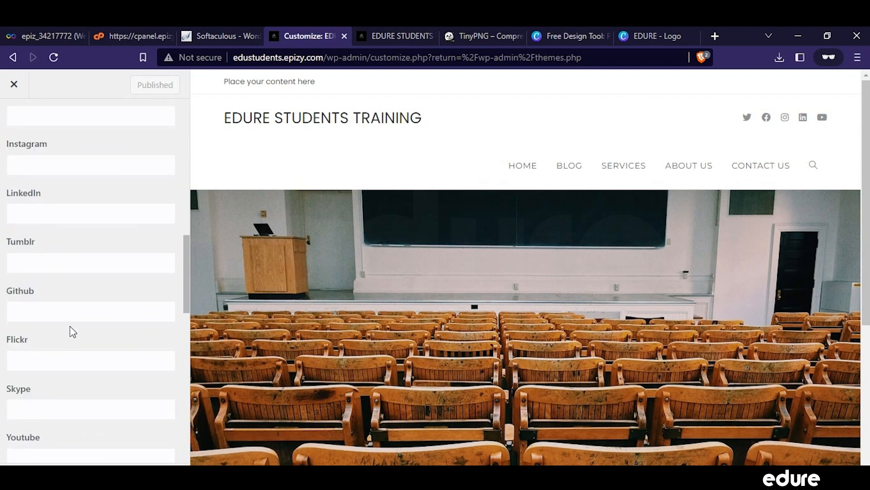
scroll(78, 295, "down", 4)
scroll(75, 296, "up", 9)
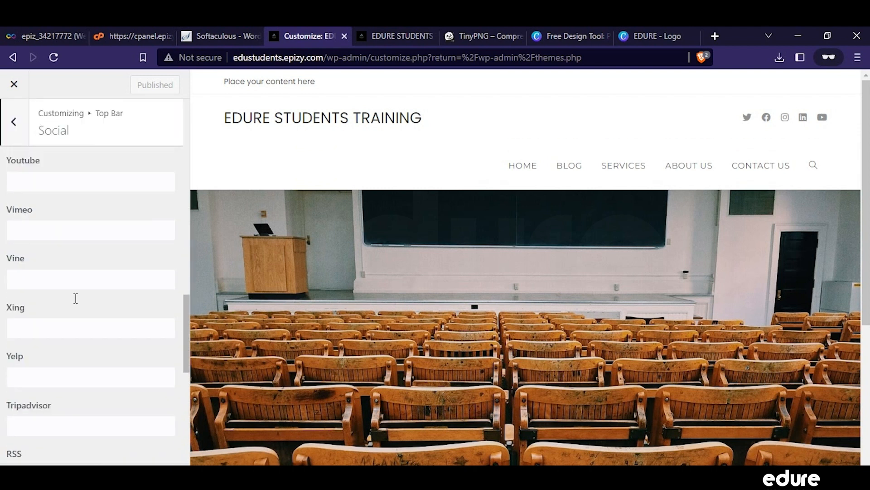
scroll(17, 204, "up", 4)
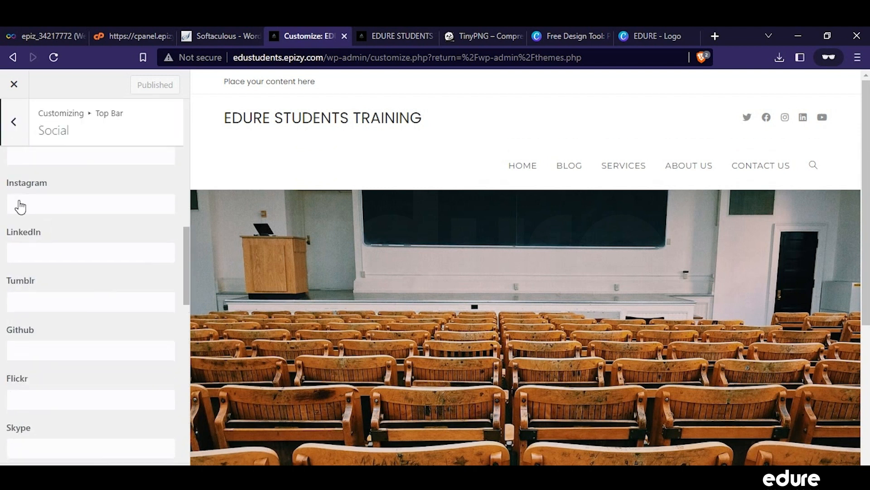
left_click(18, 133)
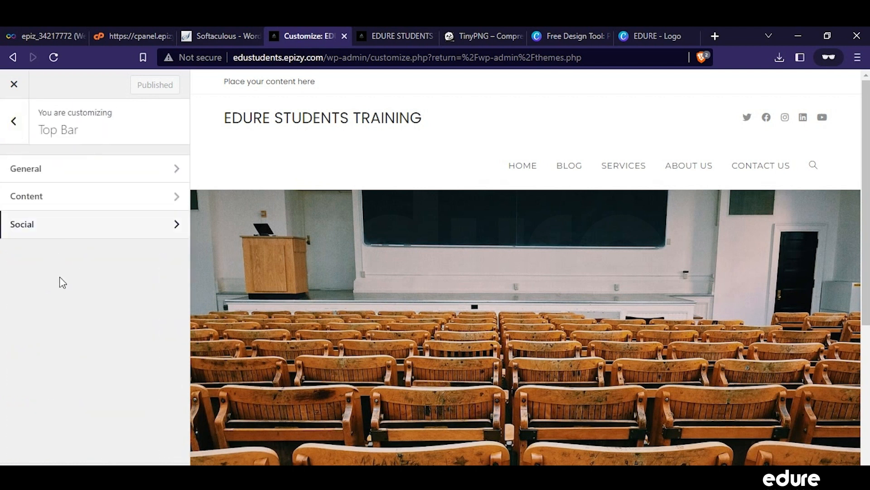
Step: Review the Top Bar's General and Content settings
left_click(41, 177)
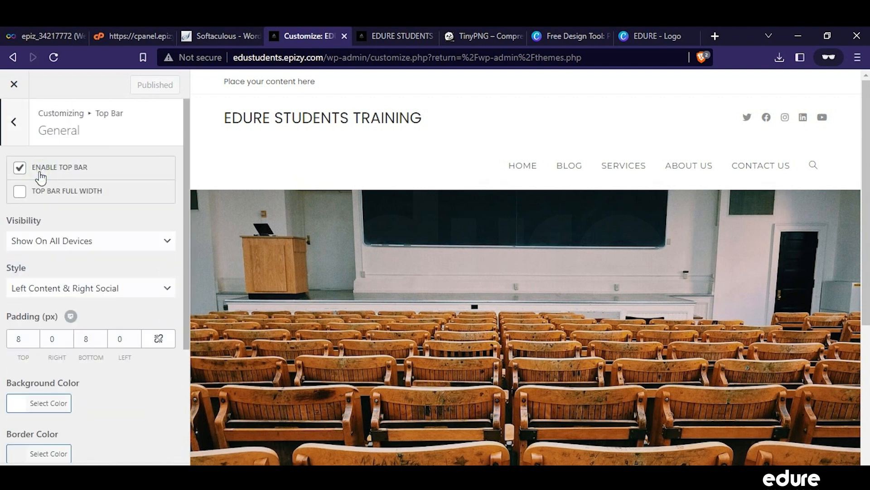
left_click(11, 134)
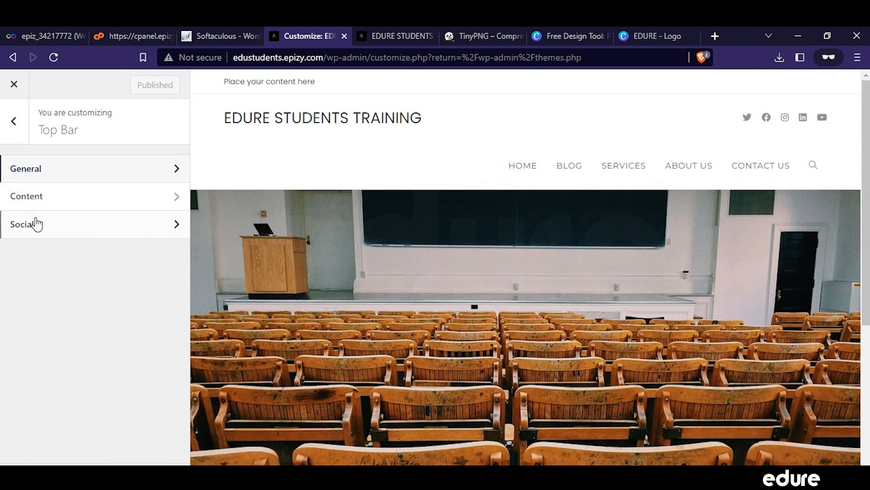
left_click(35, 219)
left_click(17, 127)
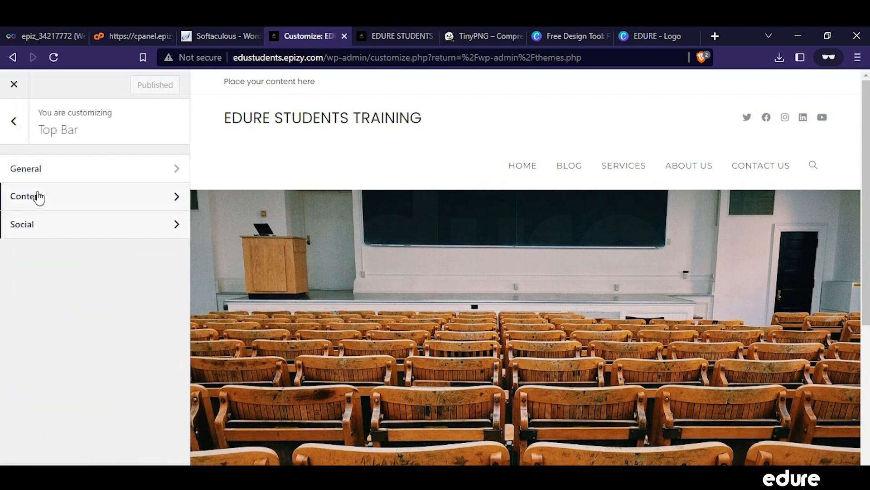
left_click(38, 194)
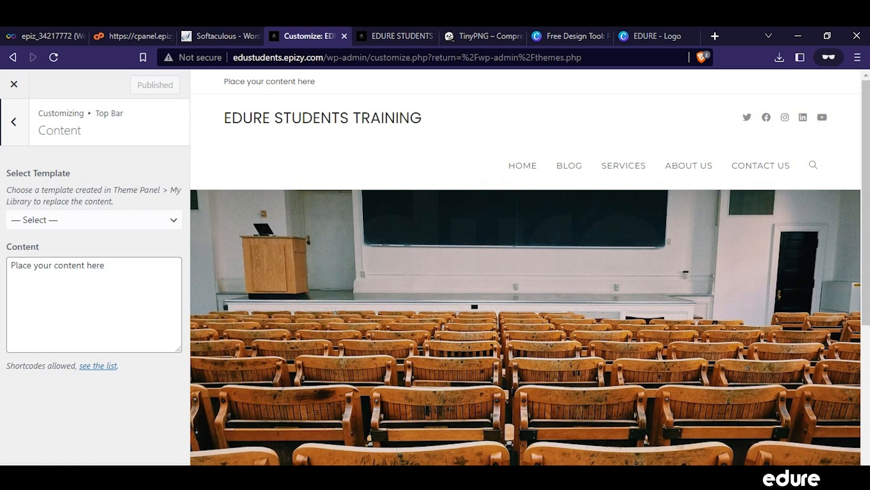
left_click(14, 122)
Step: Look over the Top Bar's Social options once more and return to the main list of customization sections
left_click(138, 225)
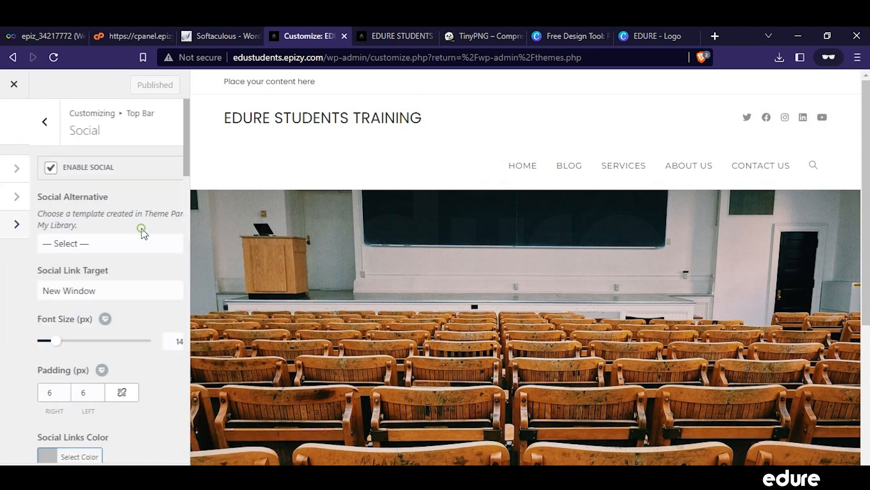
scroll(152, 360, "down", 5)
scroll(81, 395, "down", 4)
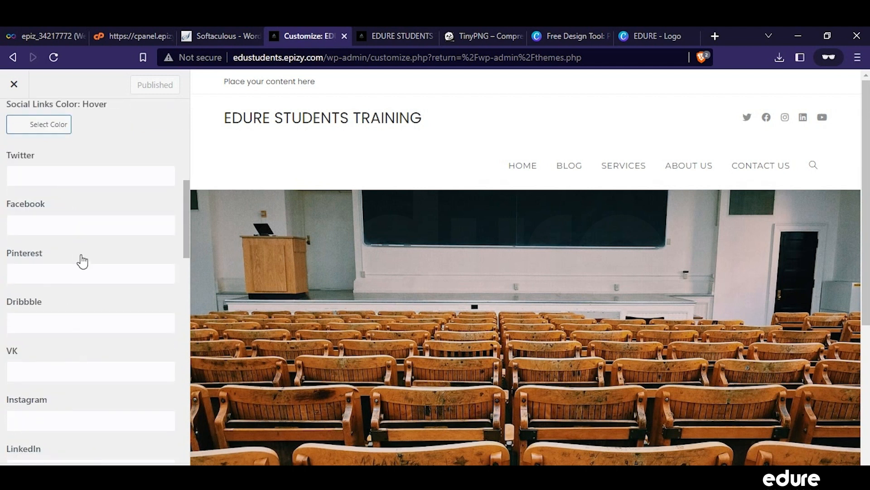
scroll(64, 281, "up", 7)
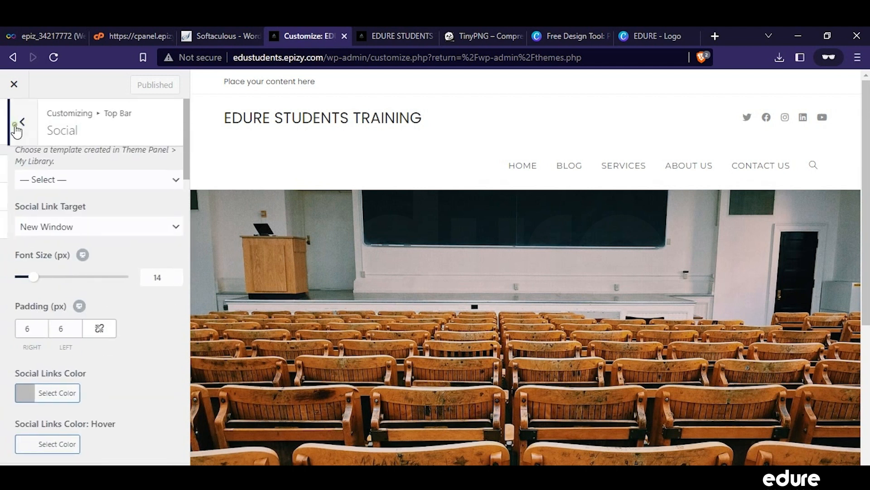
left_click(13, 122)
left_click(13, 121)
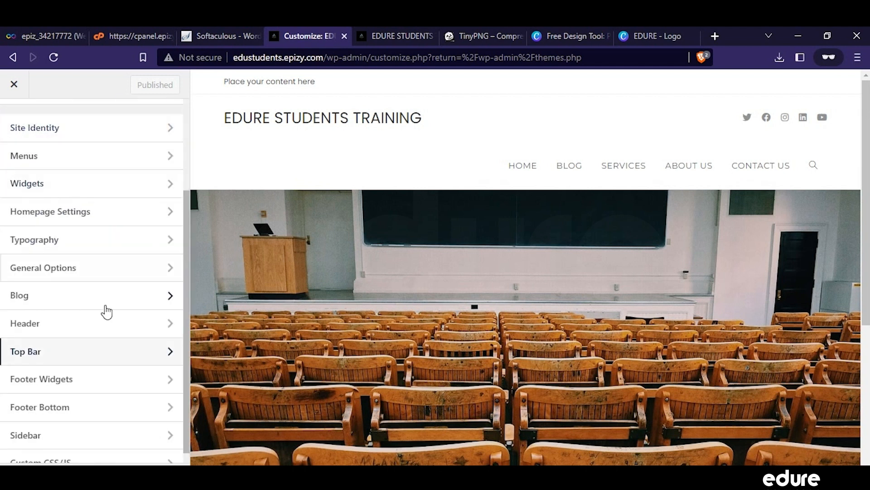
Step: Examine the Footer Widgets settings, from visibility and fixed footer down to columns, padding and colors
scroll(105, 336, "down", 1)
left_click(106, 366)
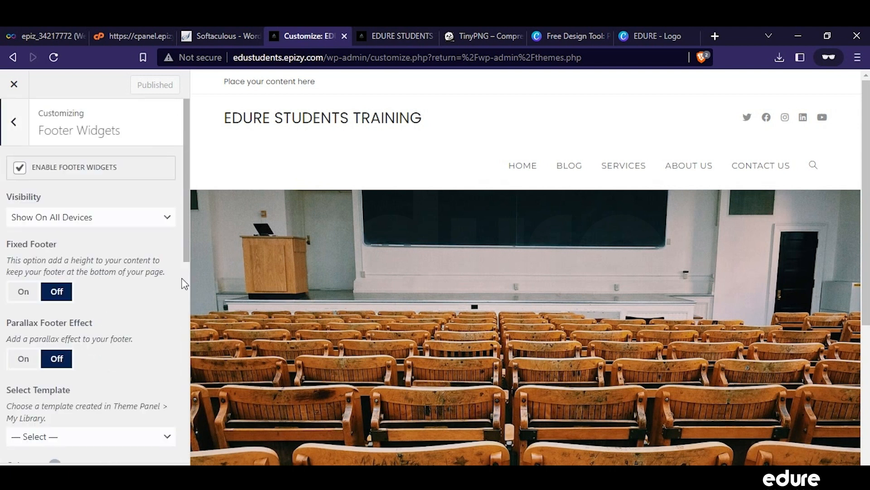
scroll(448, 303, "down", 5)
scroll(20, 360, "down", 10)
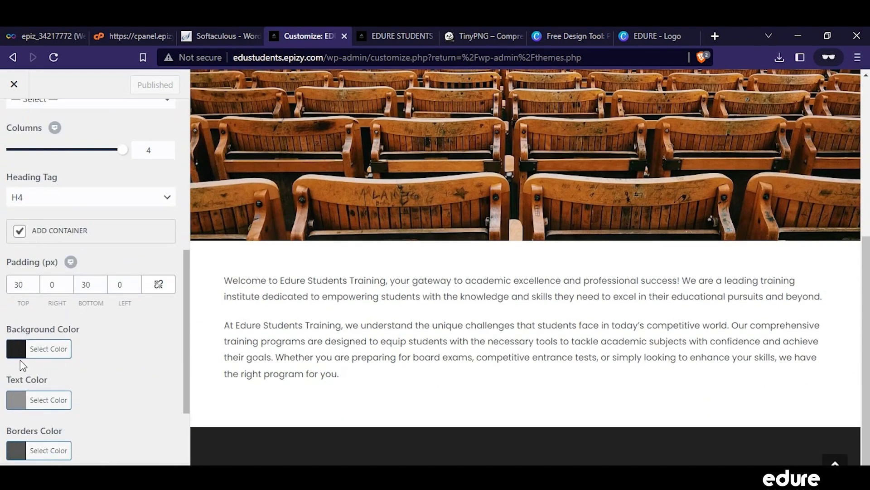
scroll(18, 364, "up", 8)
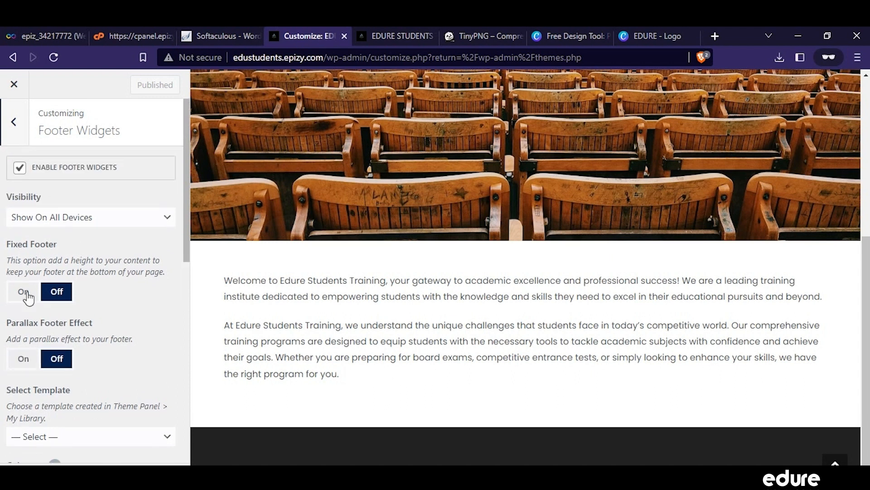
left_click(13, 126)
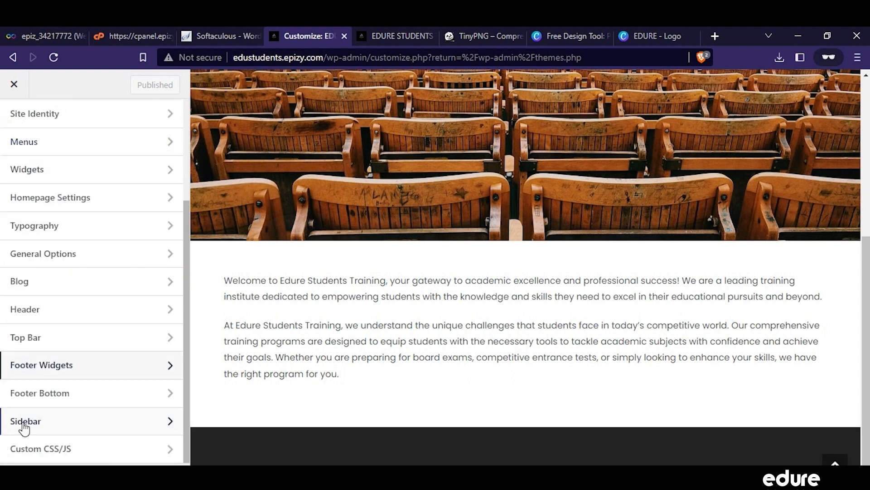
Step: Set the Footer Bottom copyright text to "Copyright @ Edure Students" and publish the change
left_click(64, 393)
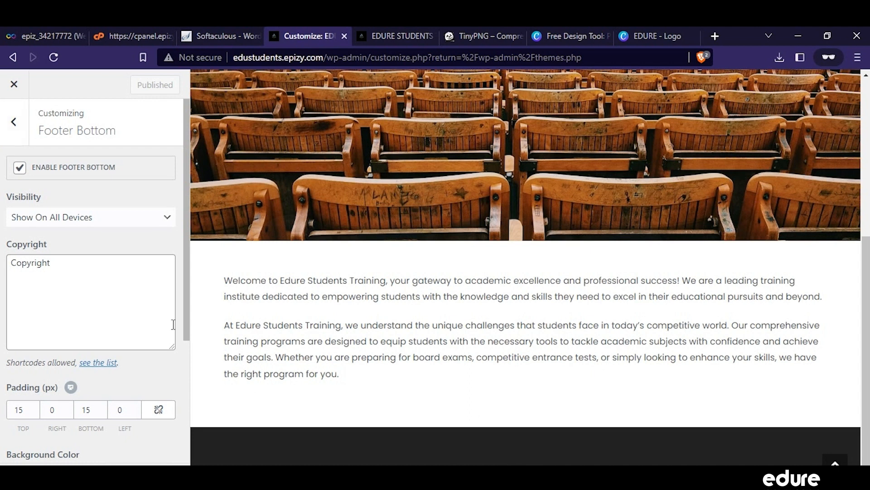
left_click(106, 277)
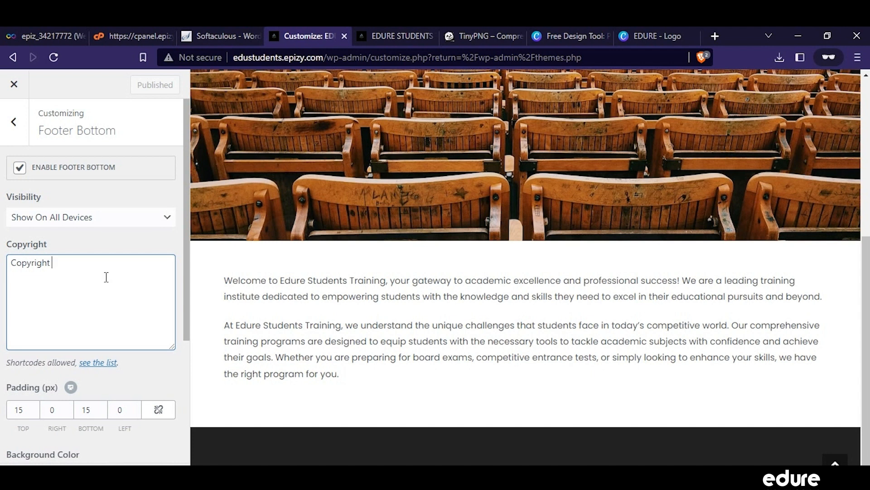
type("@ Edure Students")
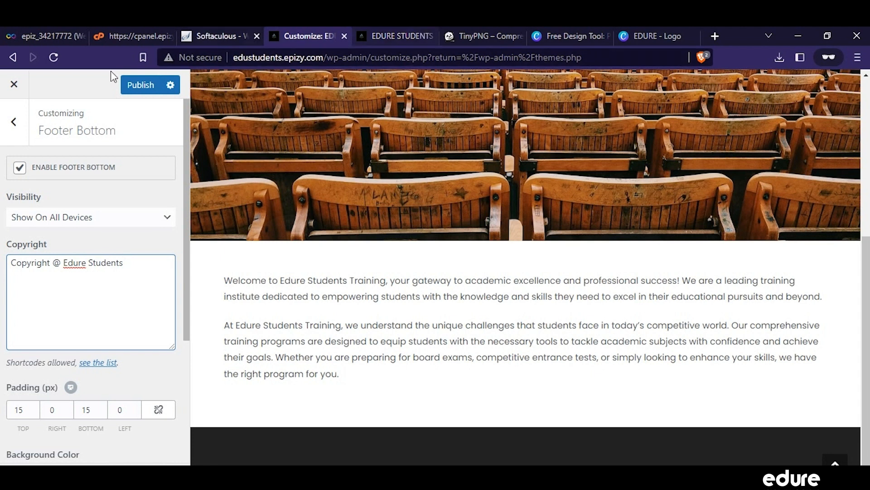
left_click(131, 89)
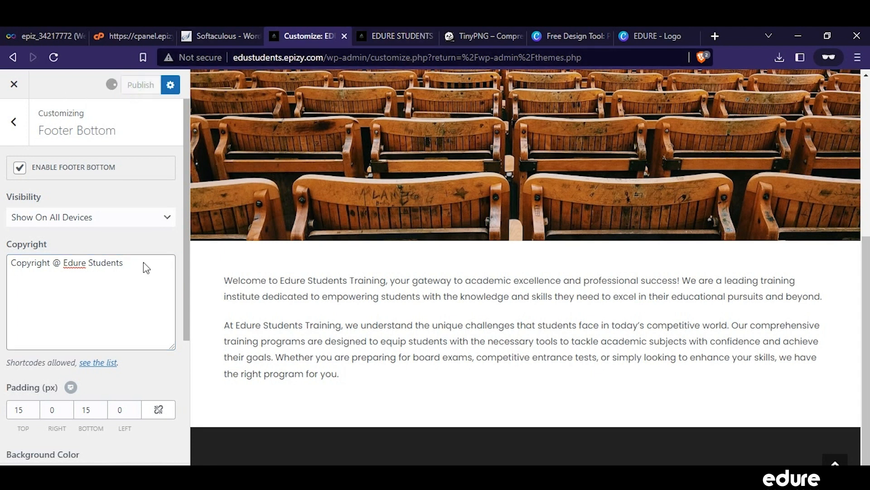
left_click(14, 122)
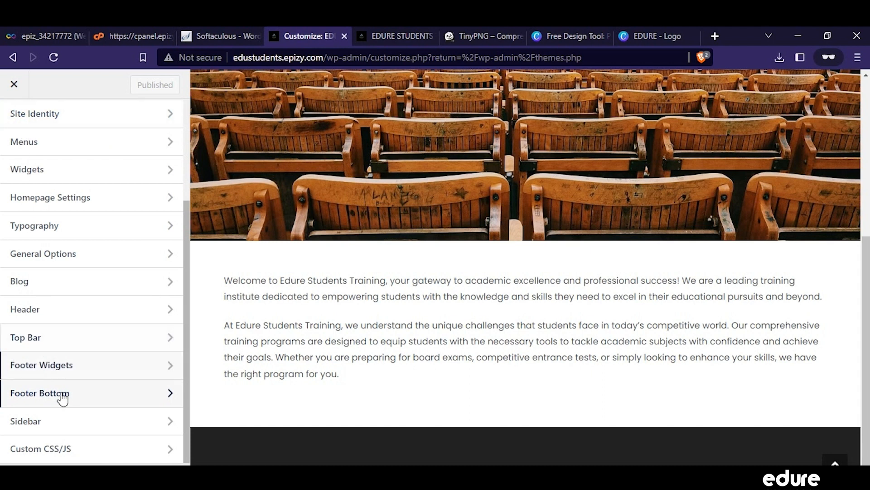
Step: Examine the Sidebar settings, including the widget heading, padding and title border options
left_click(69, 421)
scroll(90, 242, "down", 4)
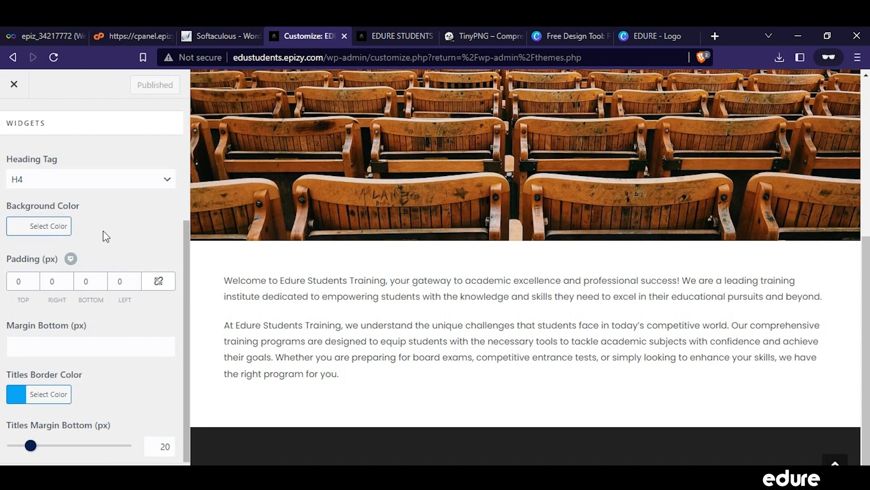
scroll(103, 235, "up", 4)
left_click(24, 117)
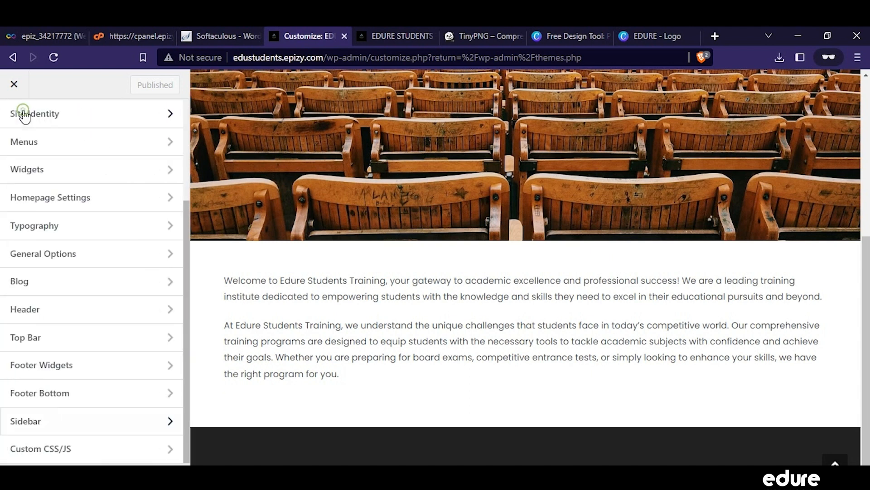
Step: Open the Custom CSS/JS section and look over the page preview beside its CSS code editor
left_click(98, 454)
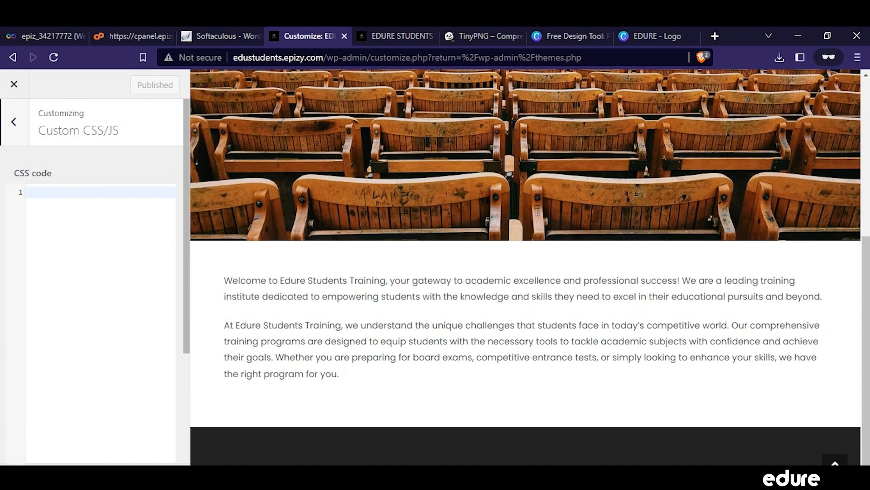
scroll(520, 247, "up", 6)
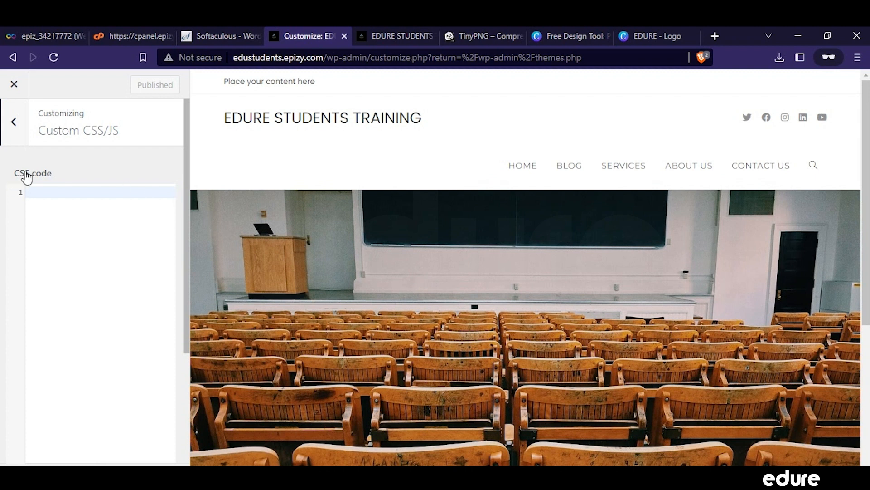
scroll(509, 288, "down", 4)
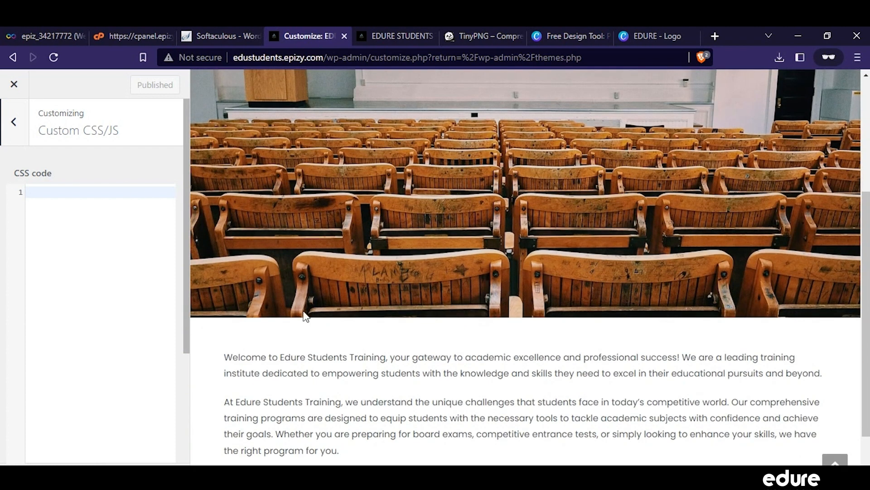
Step: Leave the Custom CSS/JS section, look over the homepage preview, and close the theme customizer
scroll(617, 391, "down", 2)
scroll(361, 388, "up", 5)
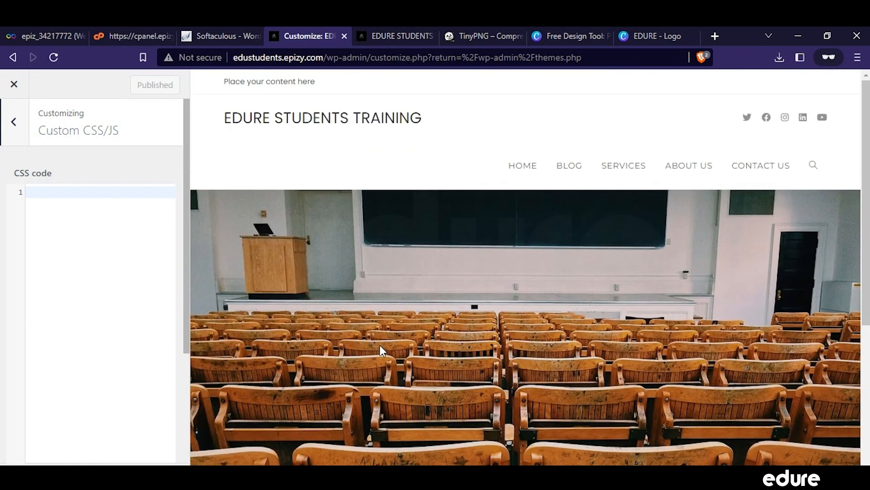
left_click(26, 123)
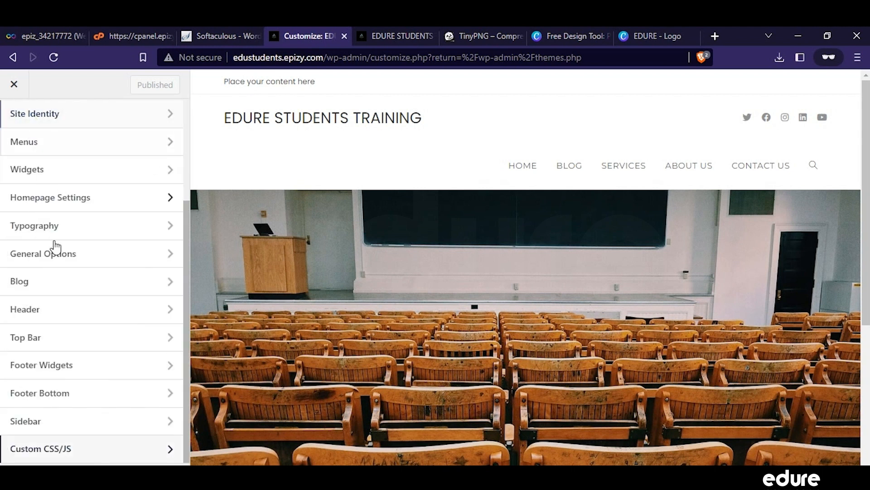
scroll(64, 337, "up", 3)
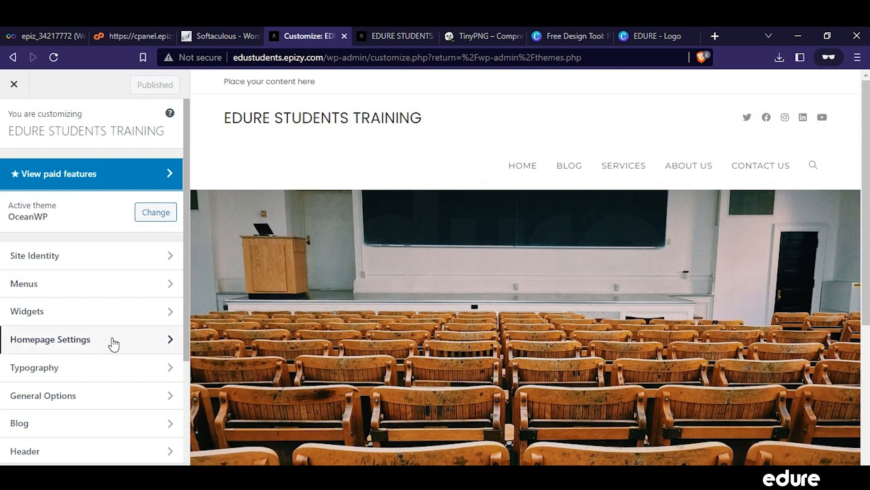
scroll(443, 344, "down", 6)
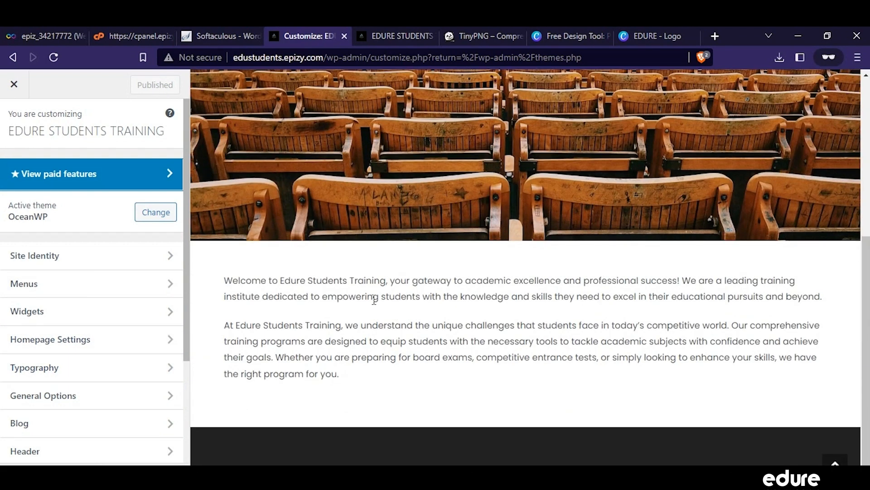
scroll(374, 300, "up", 6)
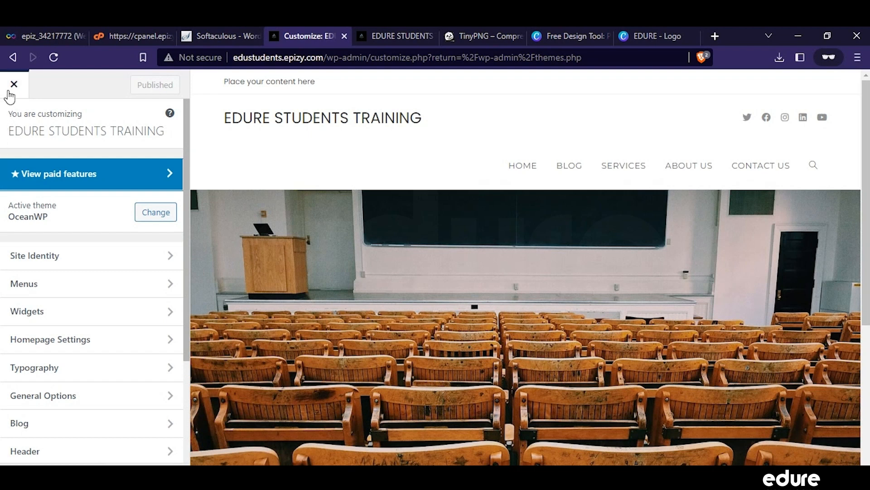
left_click(8, 93)
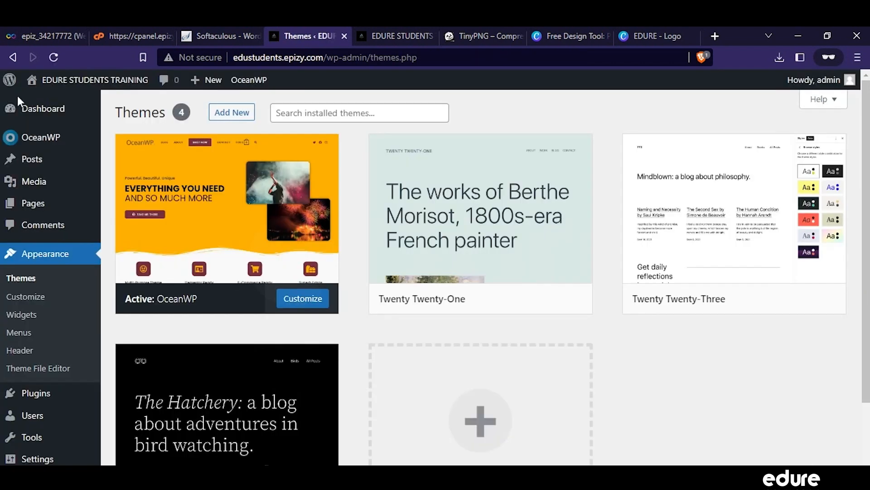
Step: Reload the live site's homepage and examine it from the header and social icons down to the footer
mouse_move(71, 182)
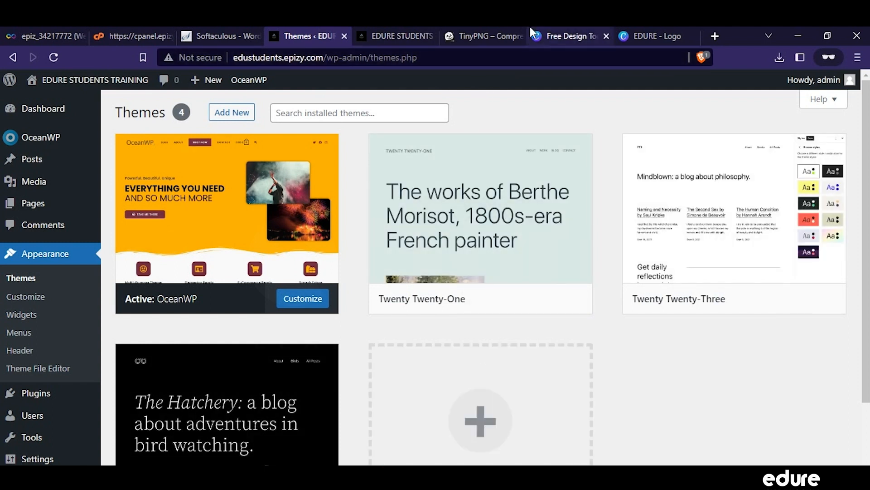
left_click(376, 28)
left_click(54, 57)
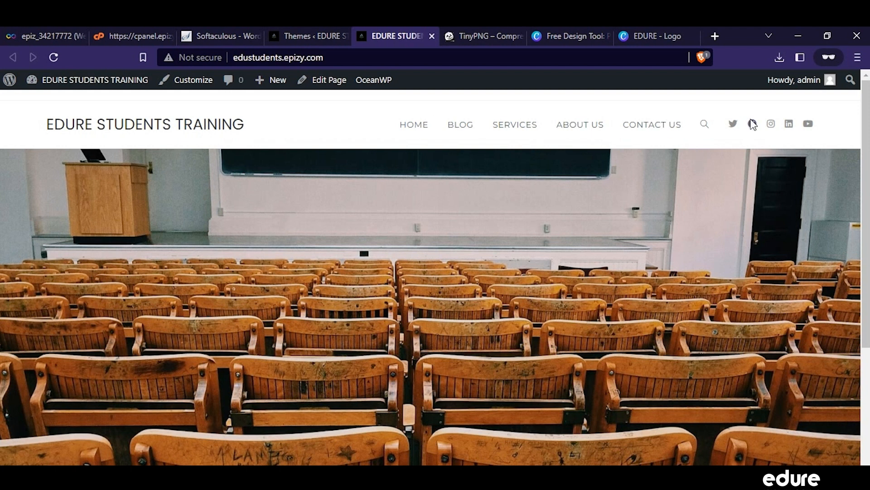
scroll(266, 264, "down", 5)
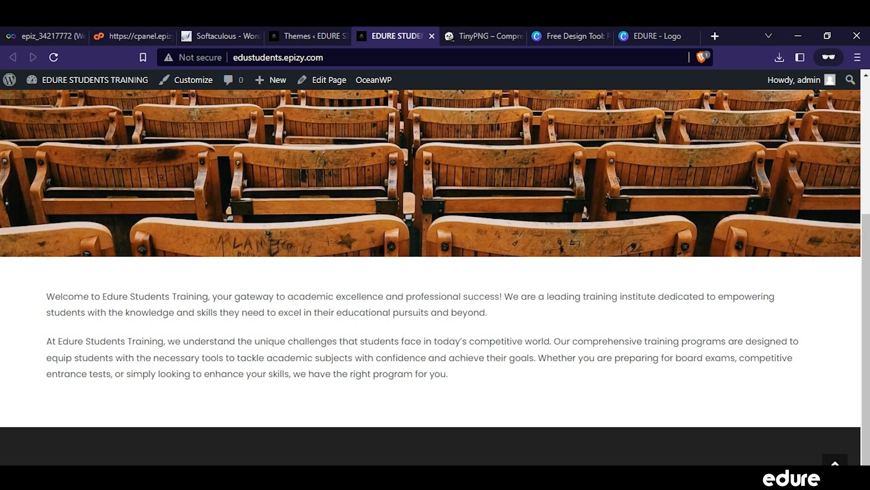
scroll(658, 176, "up", 5)
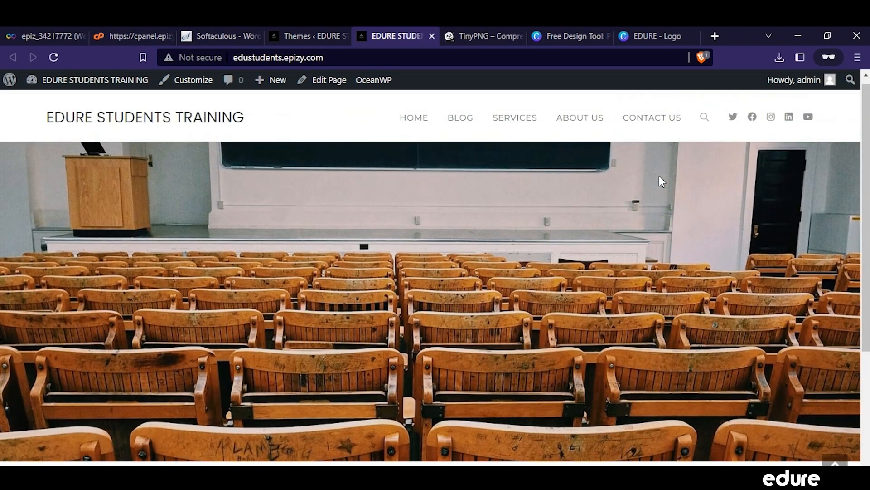
scroll(661, 174, "down", 3)
scroll(665, 175, "down", 2)
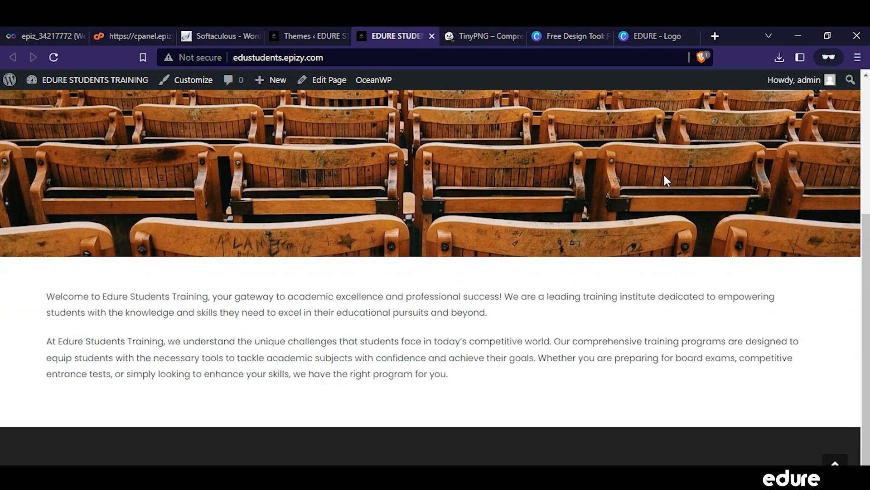
scroll(646, 181, "up", 5)
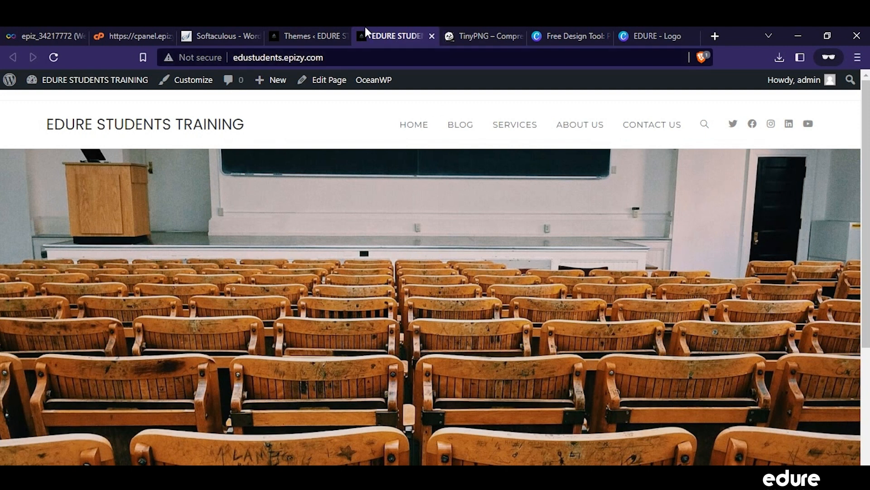
Step: Return to the WordPress admin and look over the list of installed plugins
left_click(293, 32)
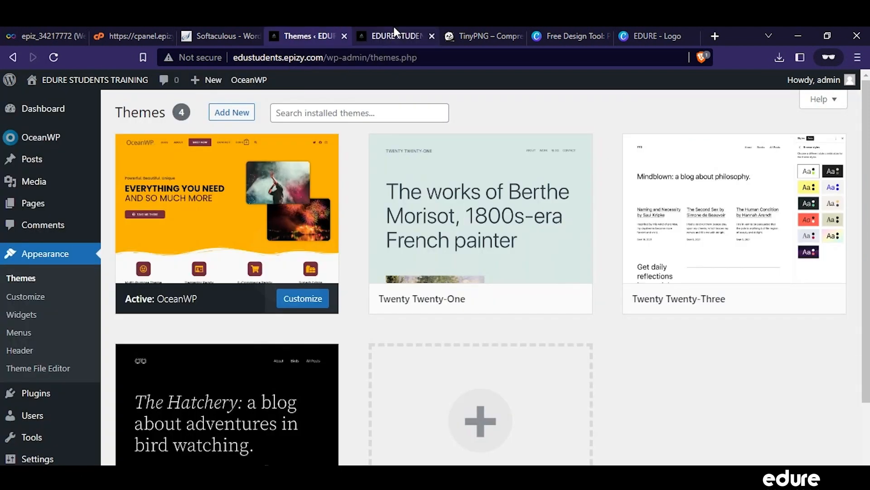
mouse_move(20, 393)
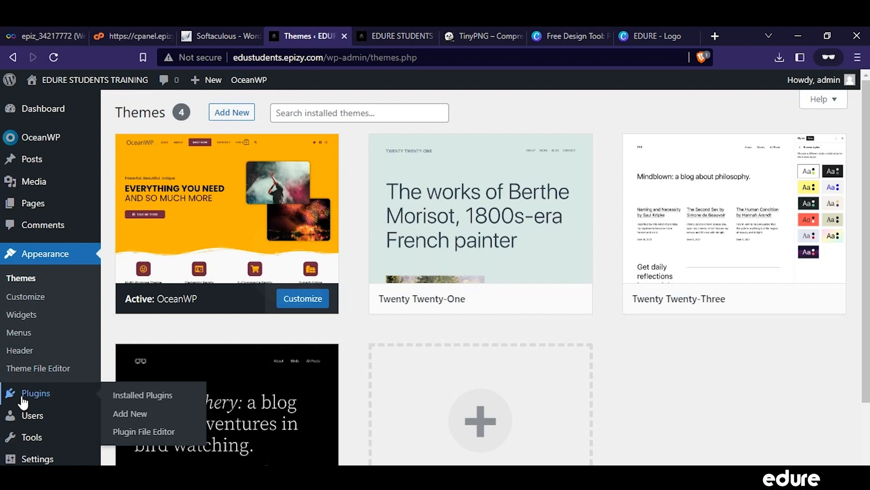
left_click(39, 395)
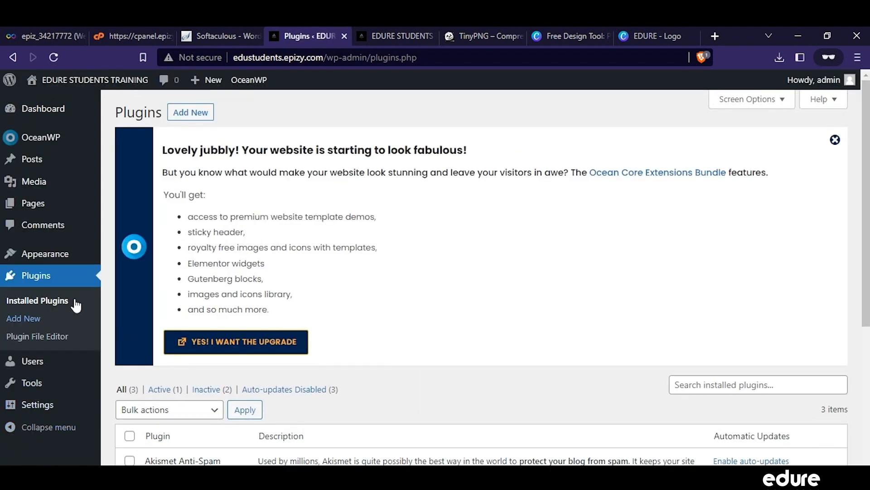
scroll(181, 281, "down", 5)
scroll(272, 299, "up", 5)
Step: Search the plugin directory for "elementor", install and activate Elementor Website Builder, and check its entry among the installed plugins
left_click(190, 112)
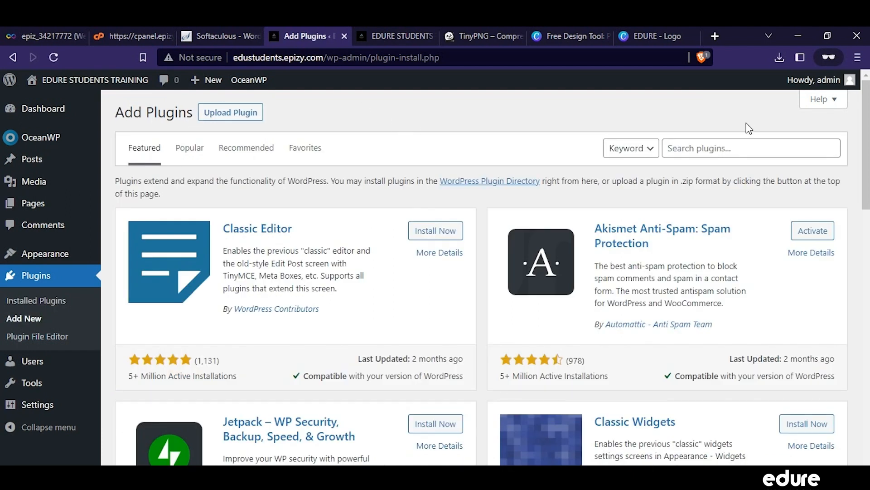
left_click(724, 151)
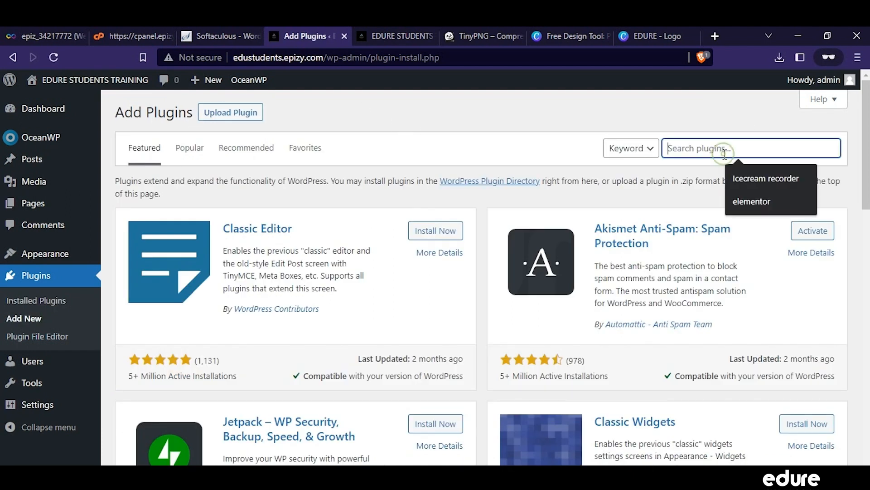
type("elem")
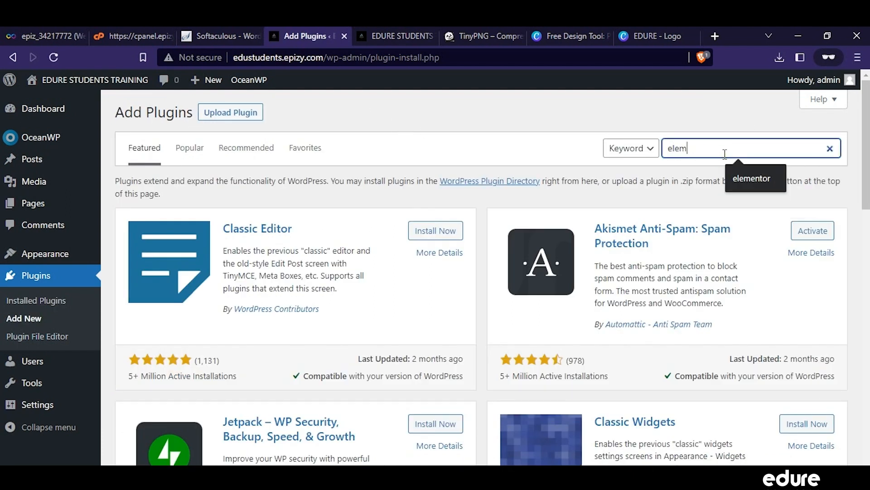
type("entor")
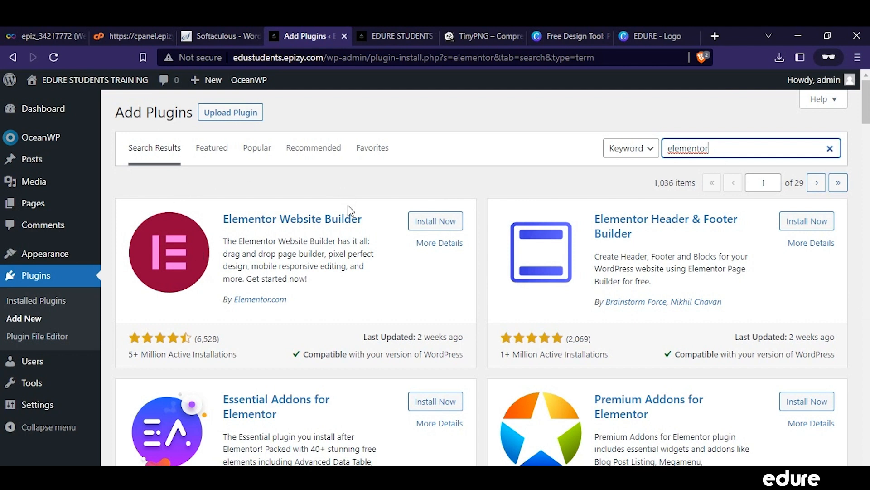
left_click(437, 222)
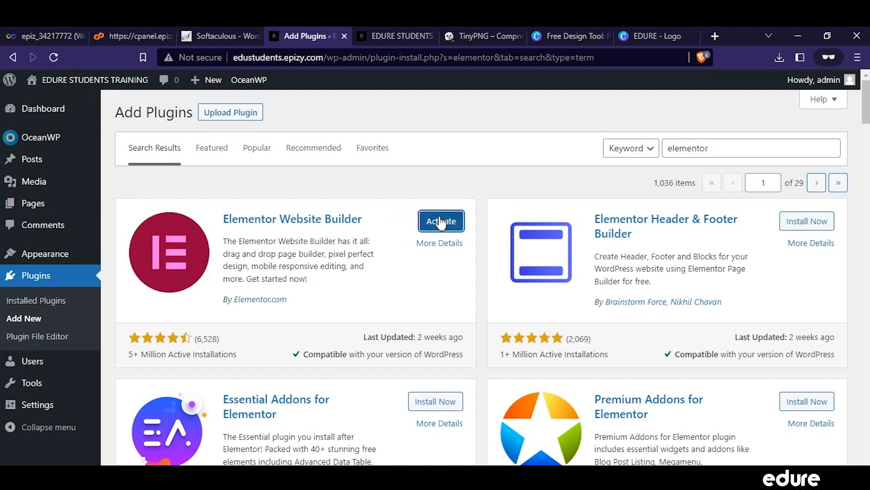
left_click(448, 226)
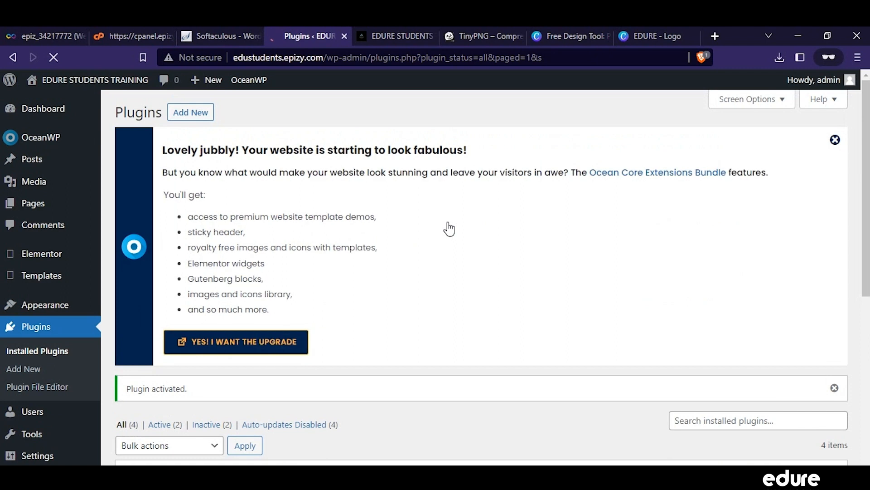
scroll(345, 363, "down", 4)
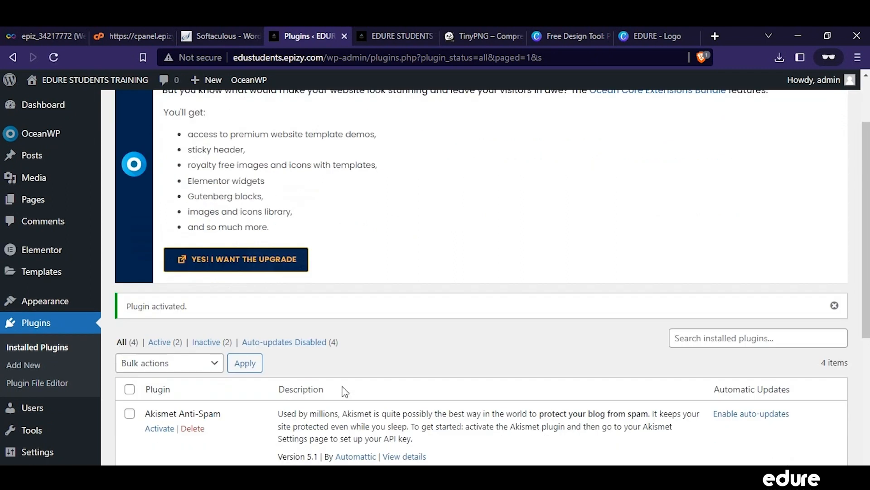
scroll(335, 380, "down", 4)
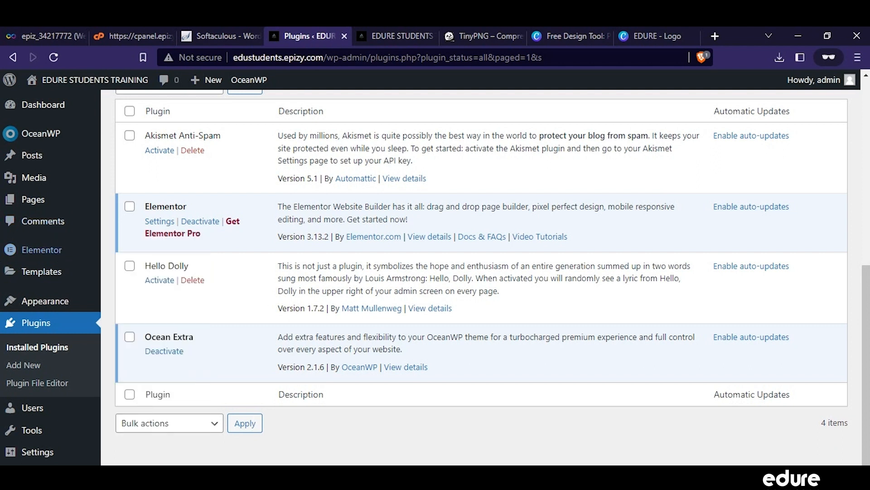
Step: Open the HOME page from the site's page list and start editing it with Elementor
mouse_move(40, 253)
mouse_move(52, 209)
left_click(112, 207)
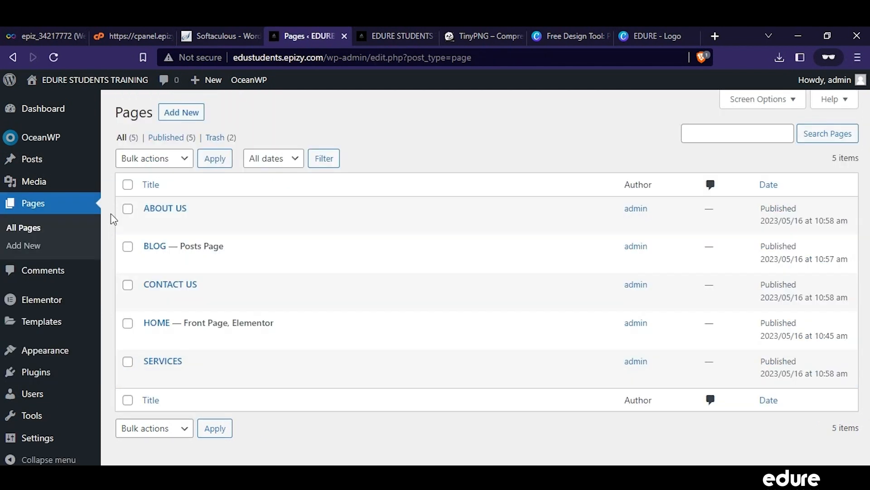
mouse_move(165, 337)
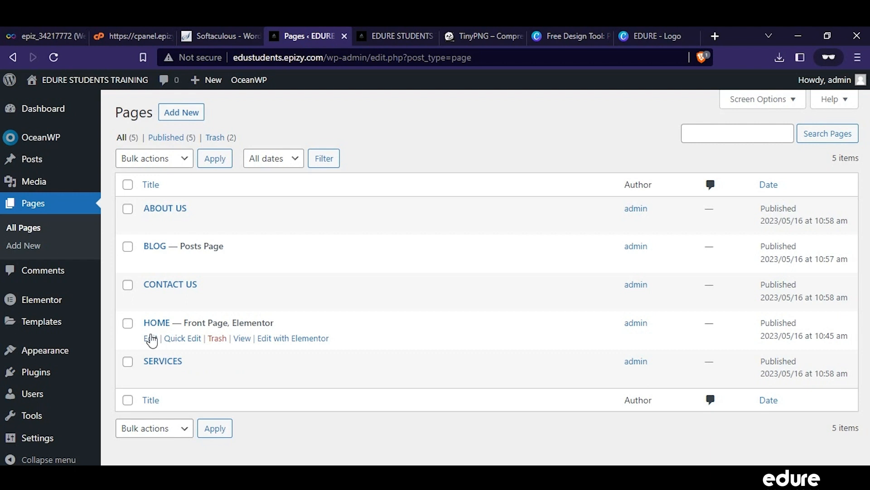
left_click(150, 339)
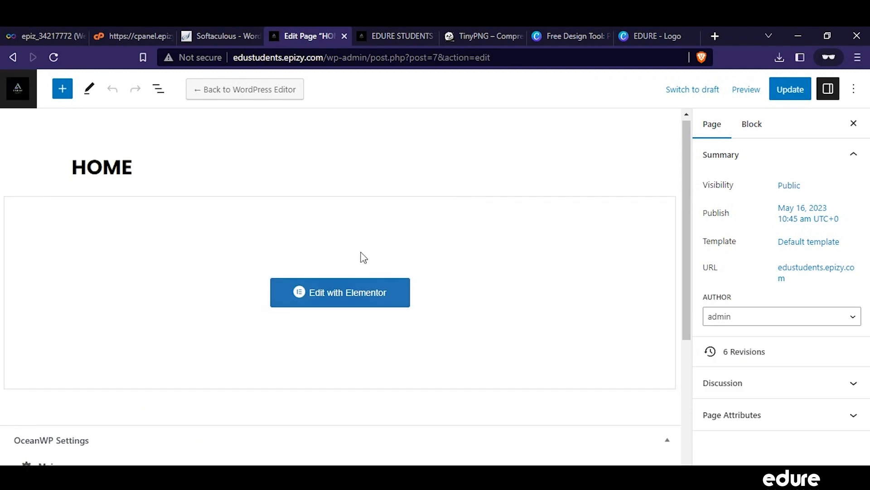
scroll(389, 353, "down", 5)
scroll(363, 272, "up", 5)
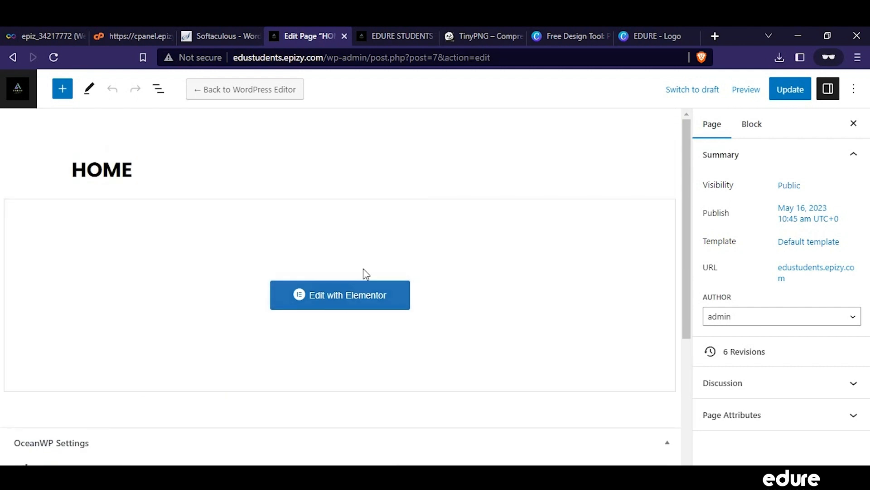
left_click(345, 296)
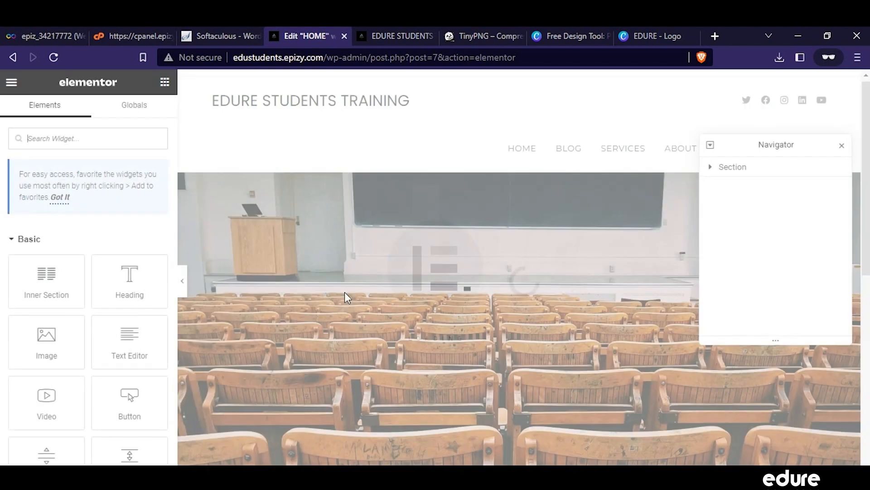
Step: Look over the home page in Elementor and open the welcome paragraphs' Text Editor widget for editing
scroll(347, 298, "down", 5)
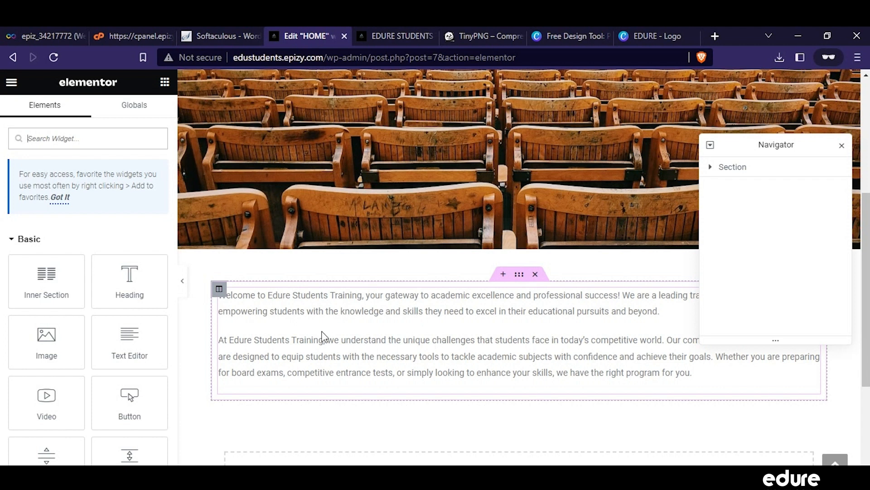
scroll(468, 324, "up", 5)
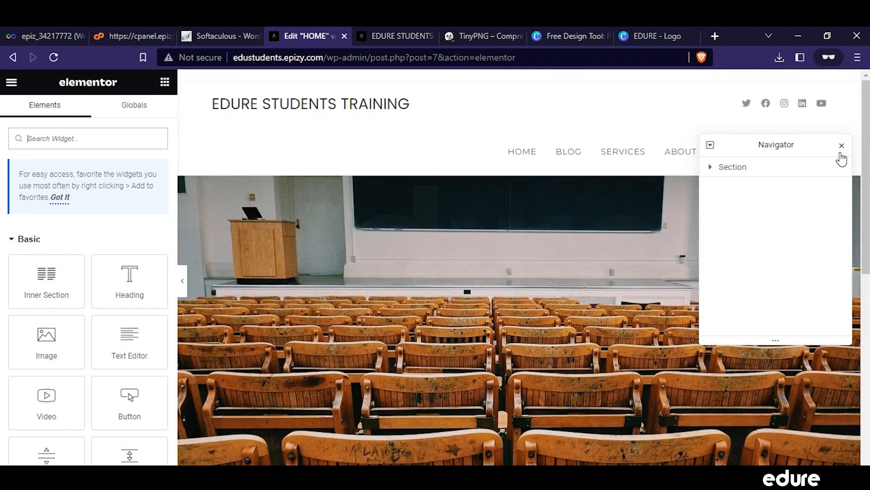
scroll(573, 285, "down", 7)
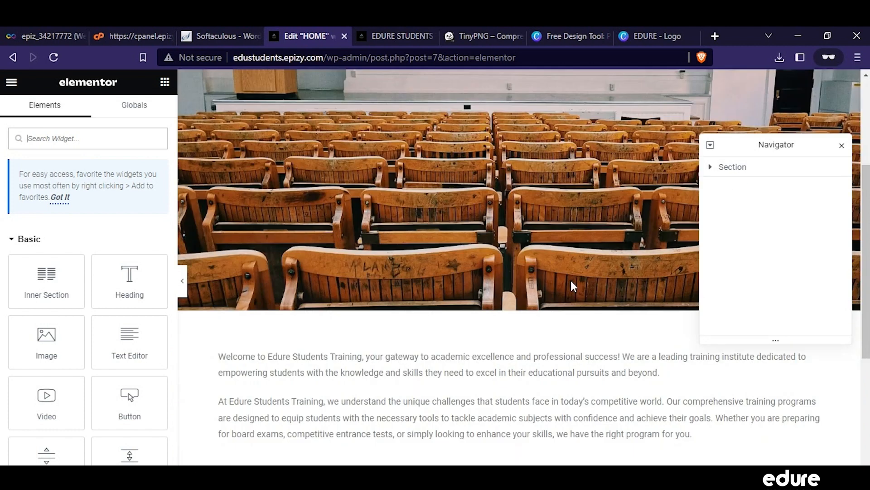
left_click(402, 236)
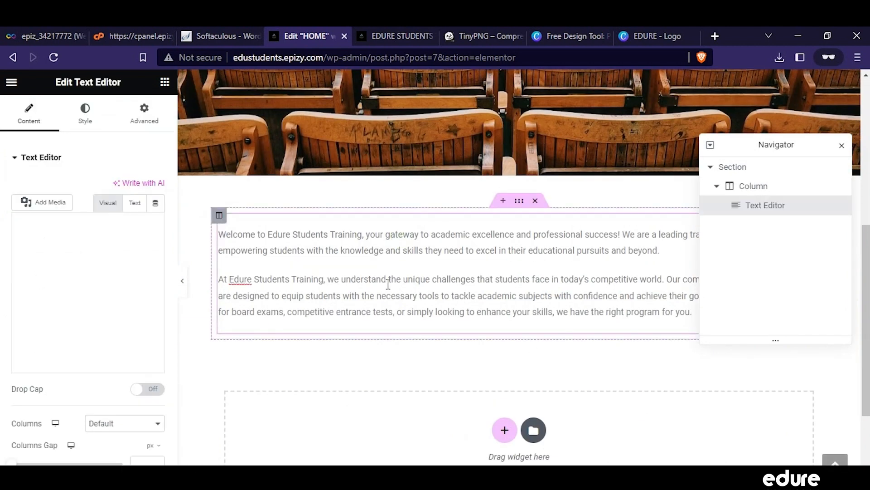
left_click(451, 296)
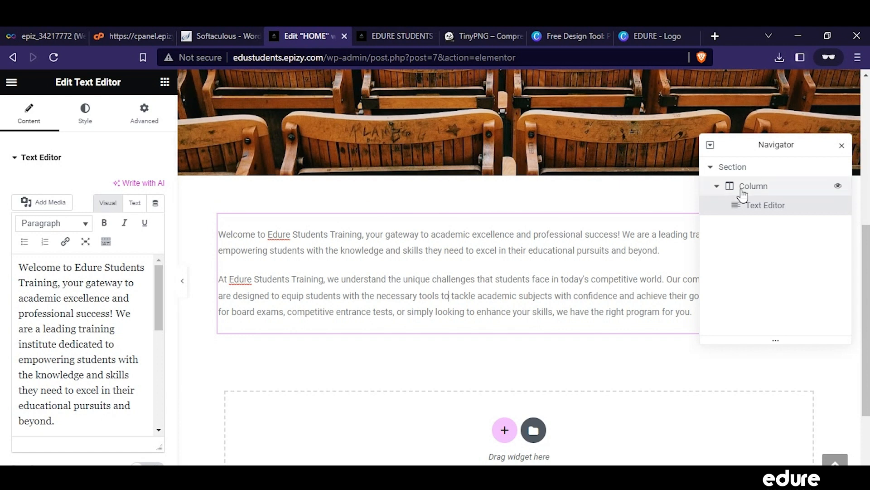
Step: Close the Navigator and review the home page from its header down to the empty widget area
left_click(842, 146)
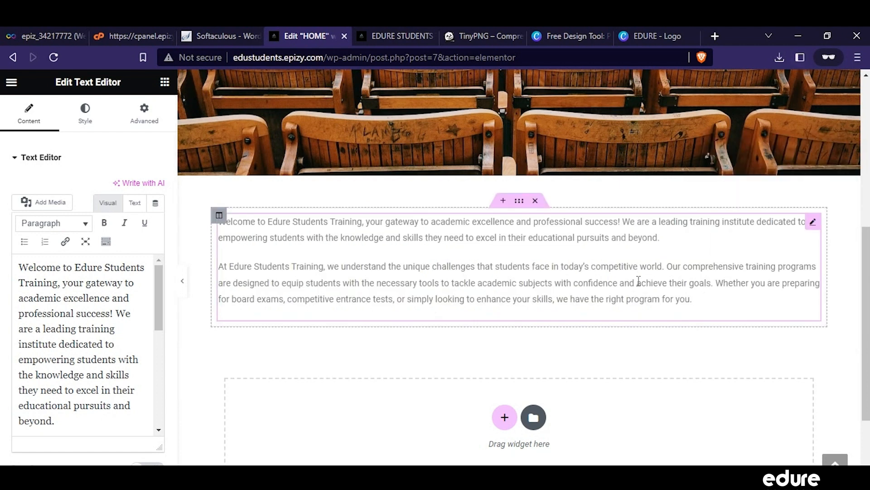
scroll(637, 280, "up", 5)
scroll(637, 280, "down", 7)
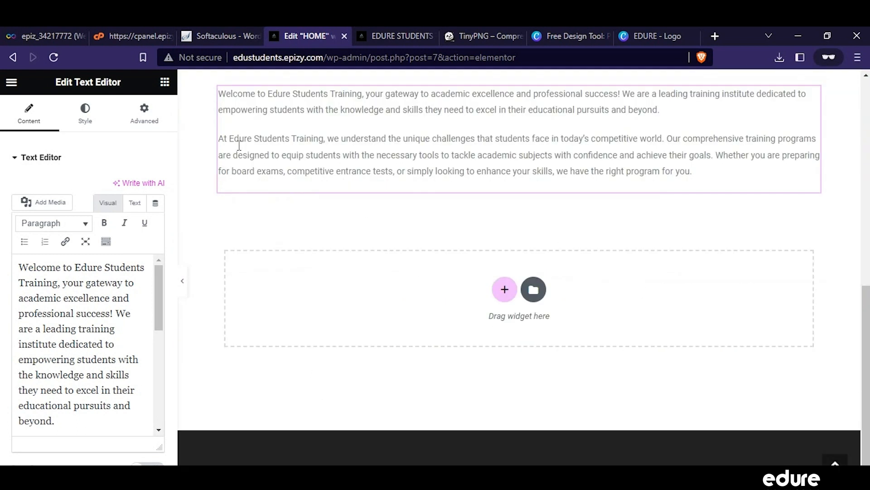
Step: Add a new single-column section below the welcome paragraphs
left_click(163, 83)
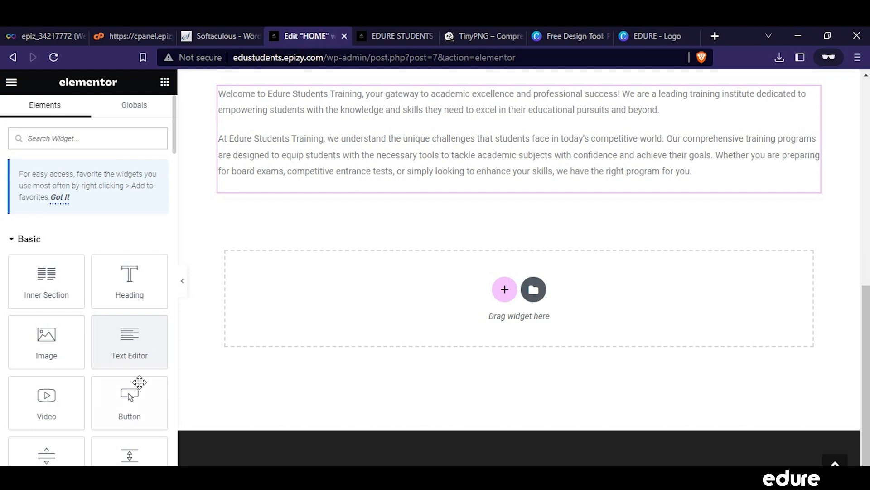
scroll(498, 318, "up", 3)
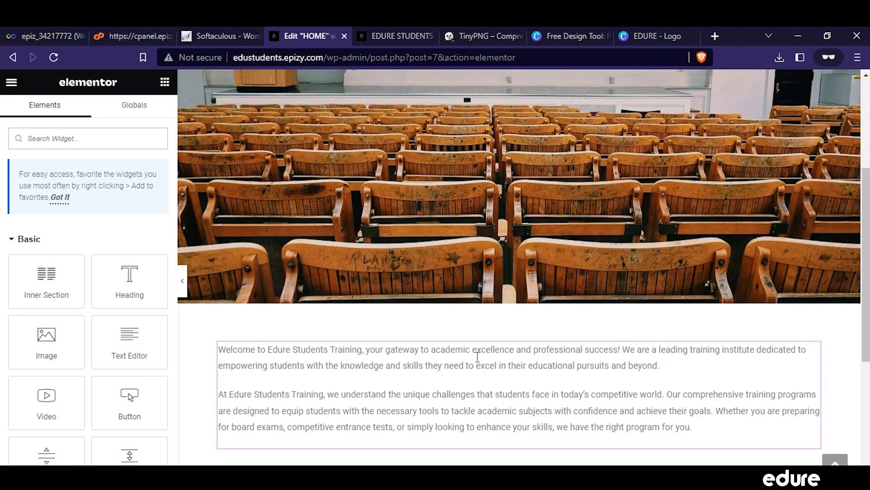
left_click(503, 417)
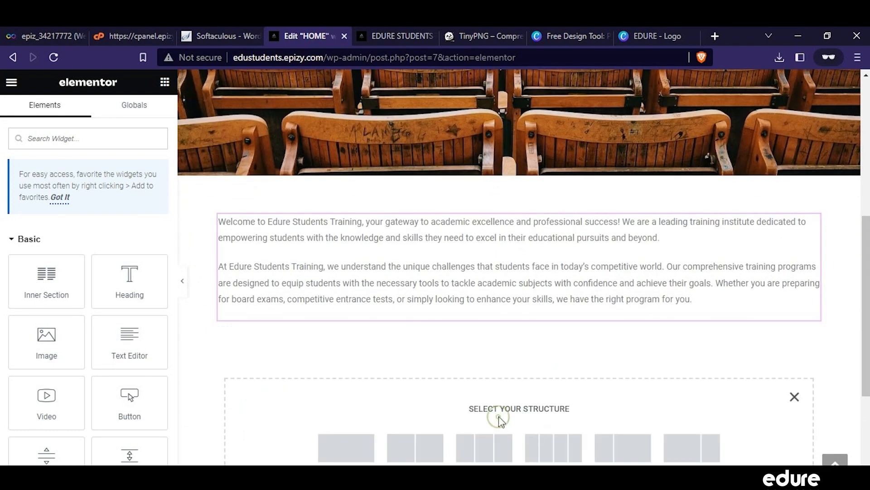
left_click(338, 448)
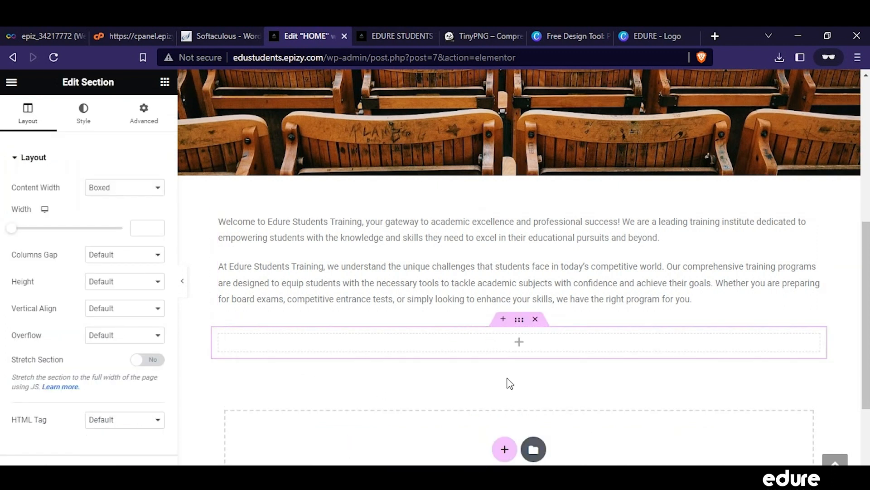
Step: Move the welcome paragraphs' section below the new empty section
scroll(505, 405, "up", 2)
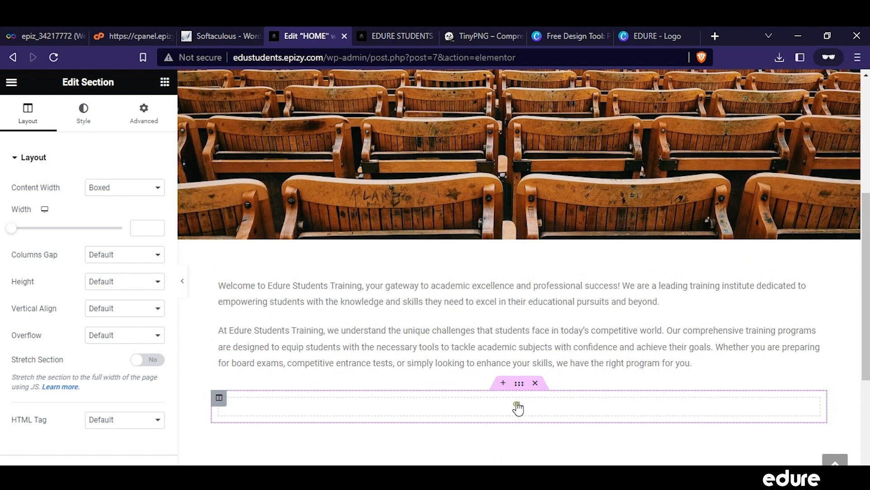
left_click(517, 411)
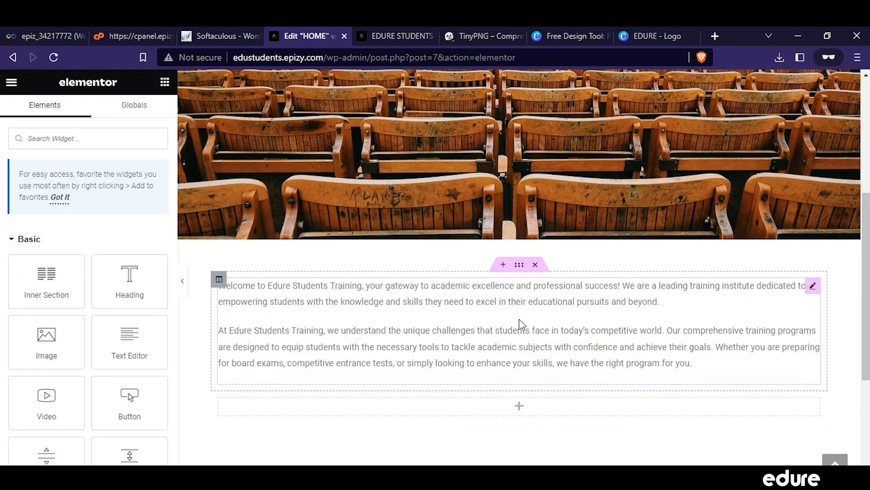
left_click_drag(515, 266, 516, 391)
left_click_drag(520, 266, 510, 452)
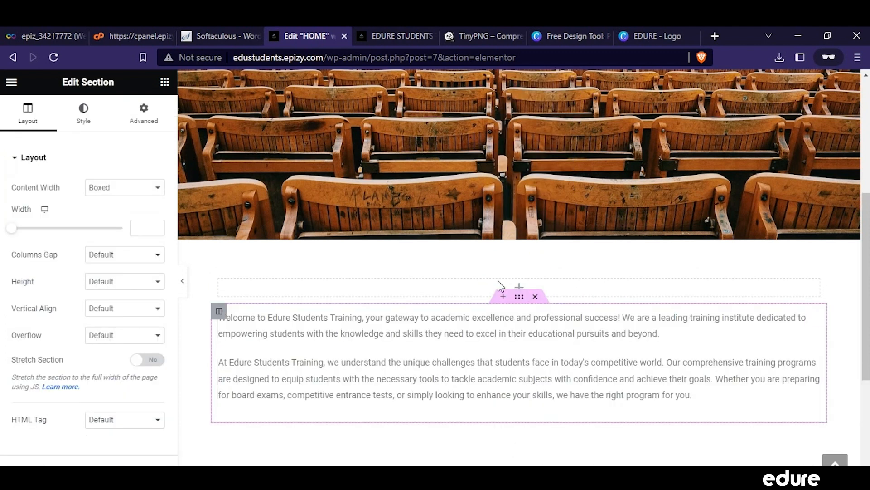
Step: Try an Inner Section in the empty section above the welcome paragraphs, look through its settings and remove it
left_click(454, 286)
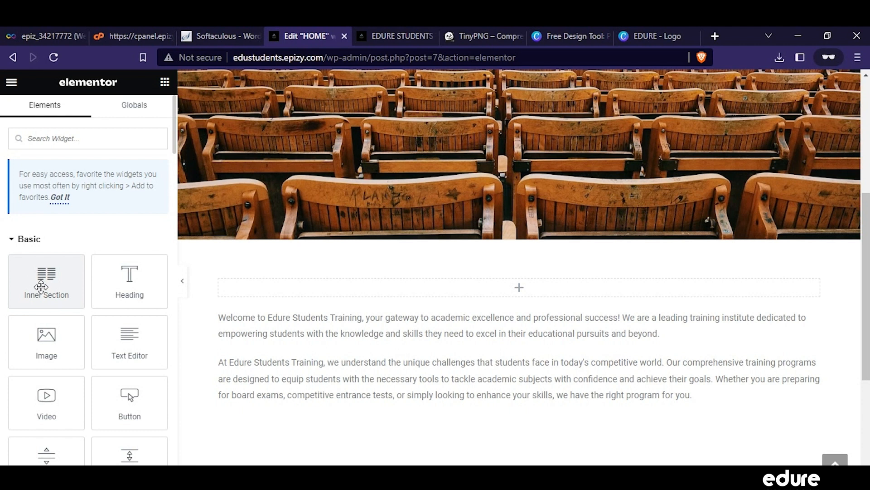
left_click_drag(42, 286, 507, 288)
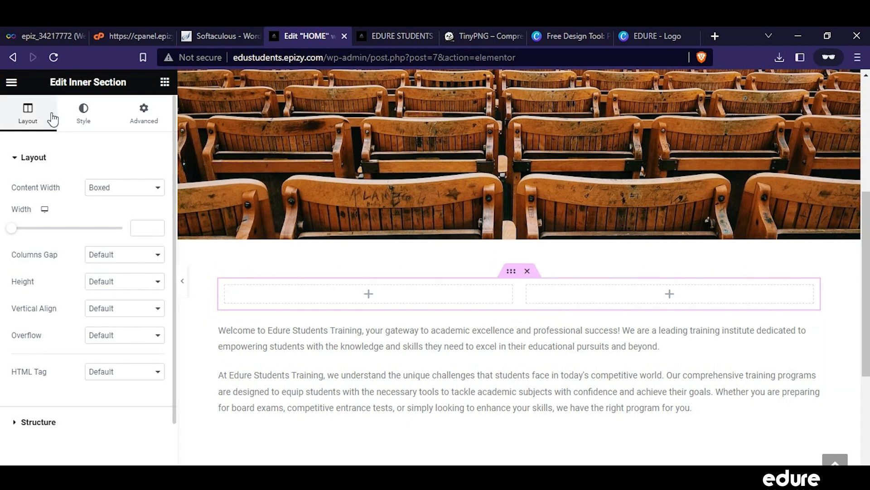
left_click(74, 113)
left_click(153, 123)
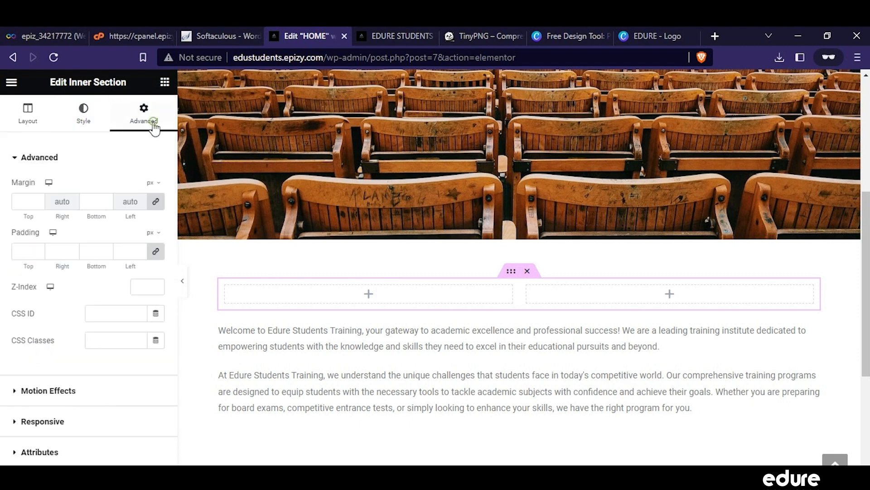
left_click(28, 113)
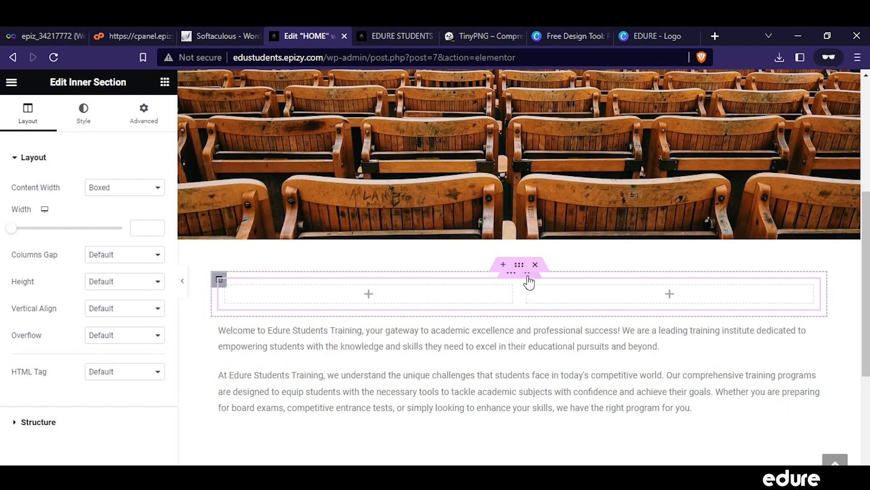
left_click(528, 275)
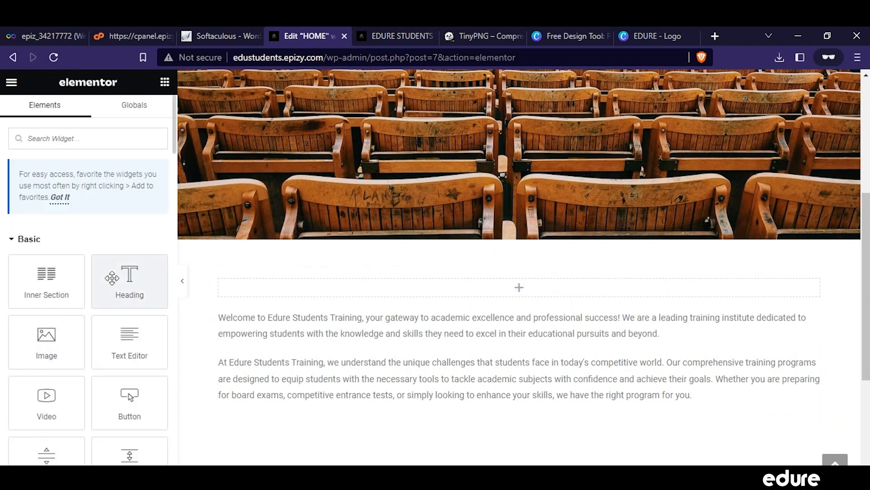
Step: Add a Heading widget in the empty section above the welcome paragraphs with the title "Welcome To Edure Students Training"
left_click_drag(111, 277, 267, 287)
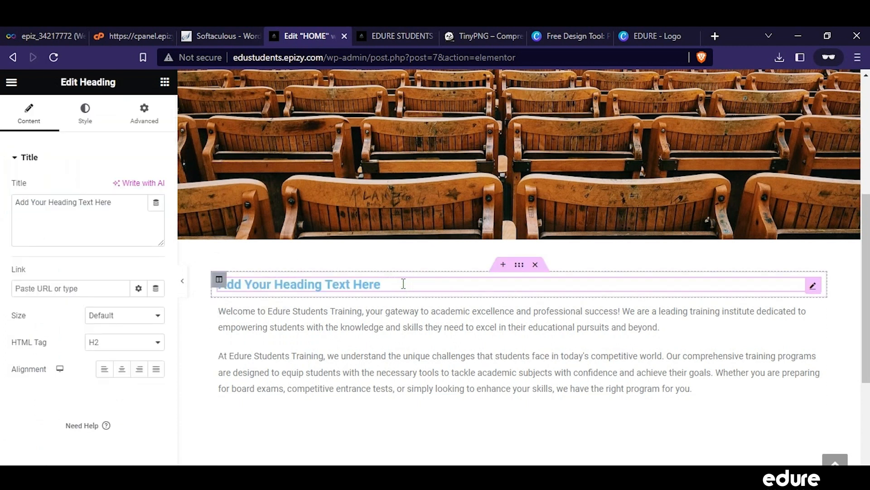
key("BackSpace")
key("BackSpace")
key("BackSpace")
key("BackSpace")
key("BackSpace")
key("BackSpace")
key("BackSpace")
key("BackSpace")
key("BackSpace")
key("BackSpace")
key("BackSpace")
key("BackSpace")
key("BackSpace")
key("BackSpace")
key("BackSpace")
key("BackSpace")
key("BackSpace")
key("BackSpace")
key("BackSpace")
key("BackSpace")
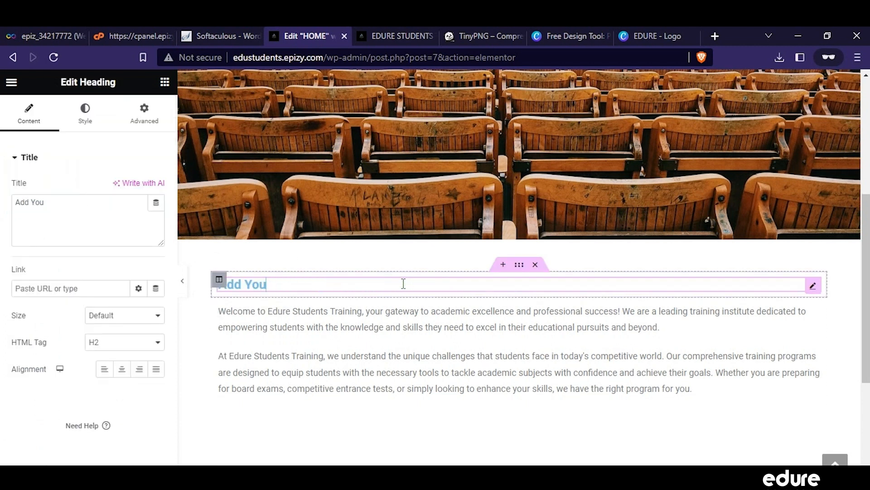
key("BackSpace")
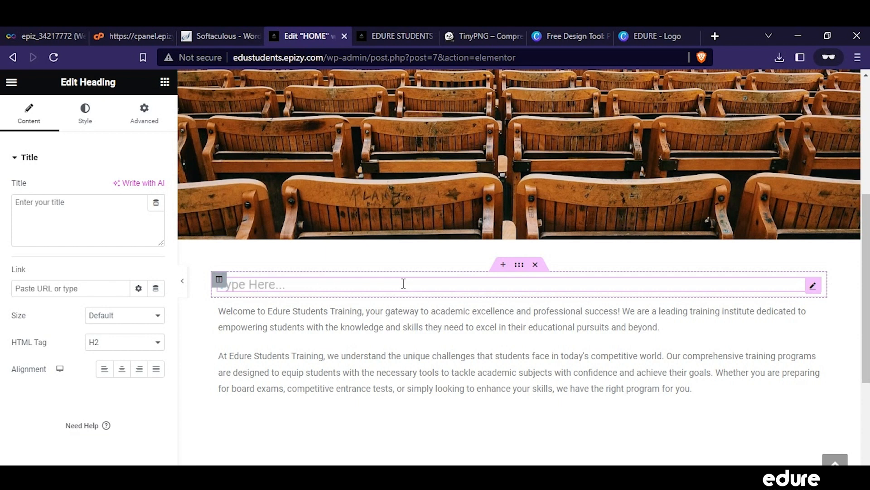
type("Welcome To")
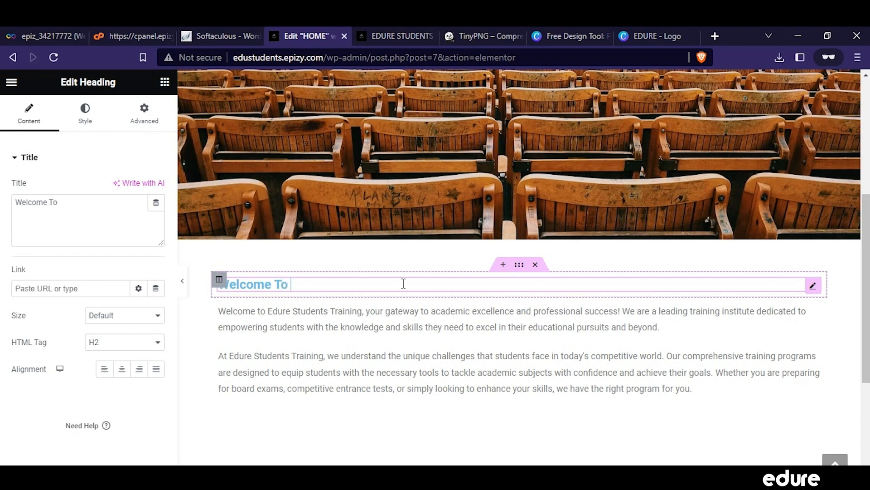
type("re ")
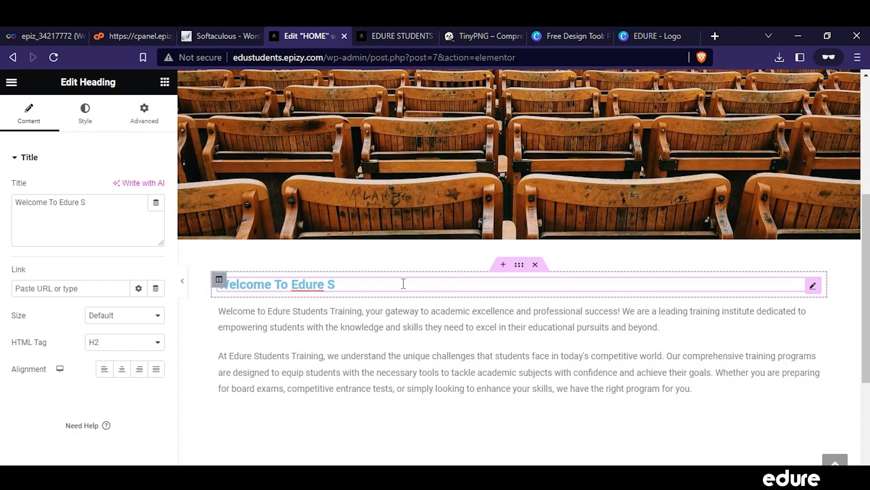
type("Students Tr")
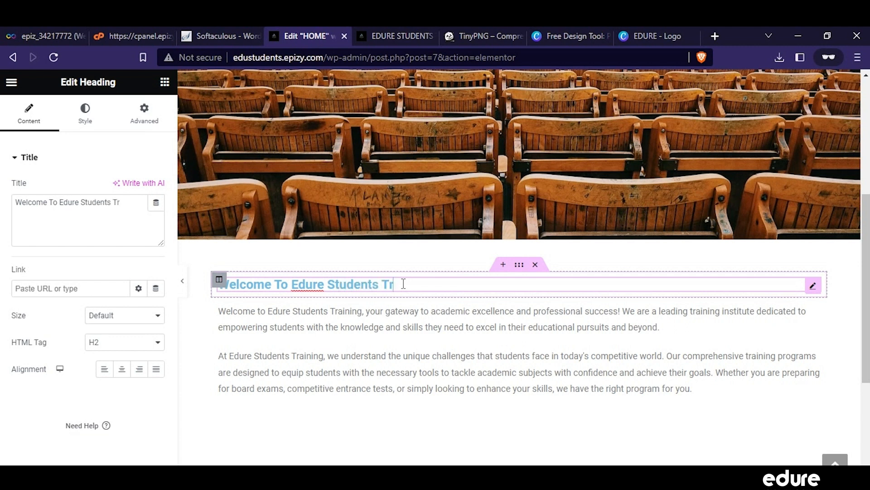
type("aining")
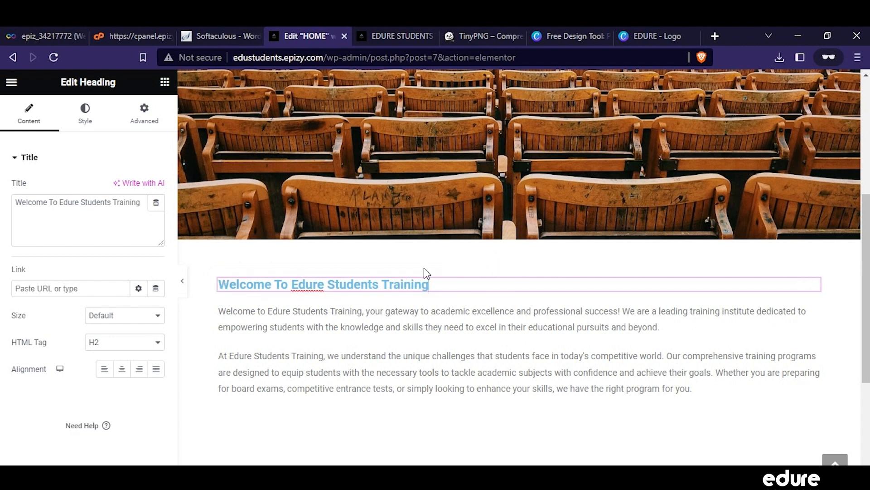
Step: Remove "Welcome to Edure Students Training," from the first paragraph and capitalize its new opening word as "Your"
left_click(365, 313)
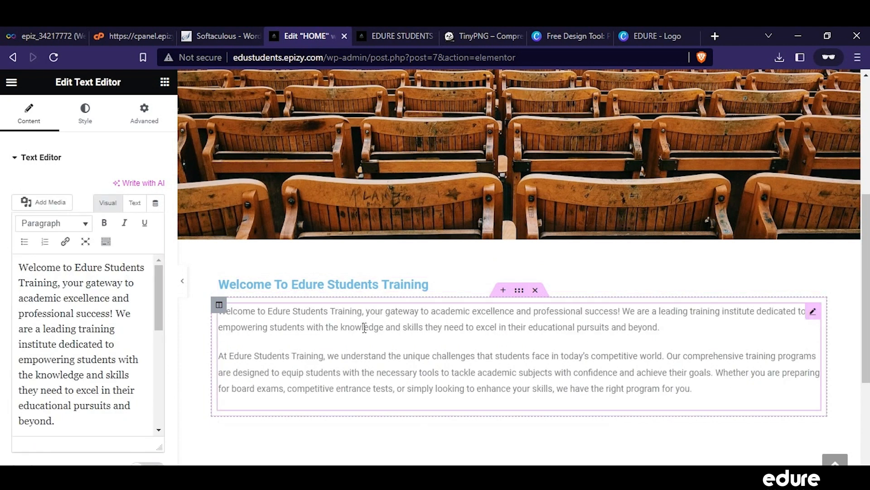
left_click(364, 311)
left_click(364, 311)
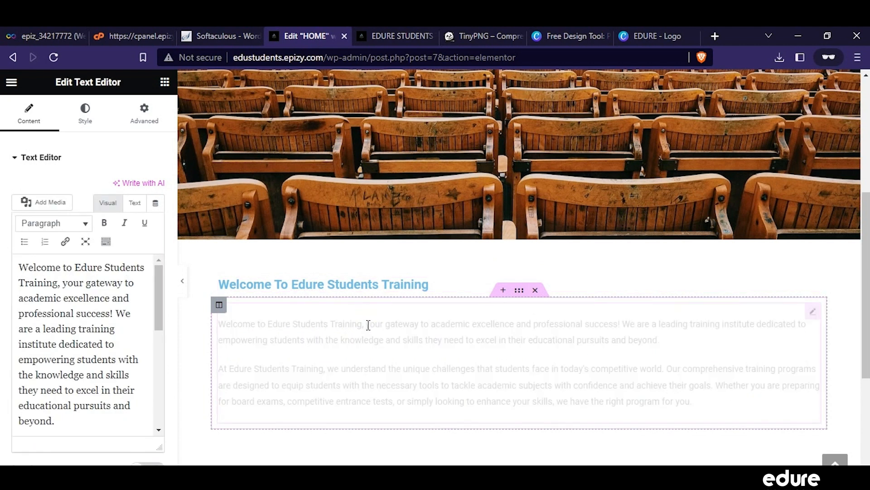
left_click(365, 312)
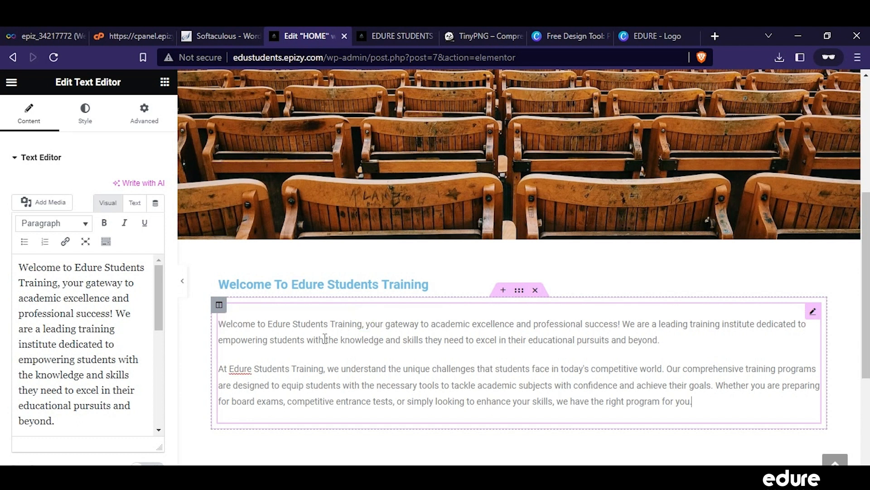
left_click_drag(60, 287, 16, 272)
key("BackSpace")
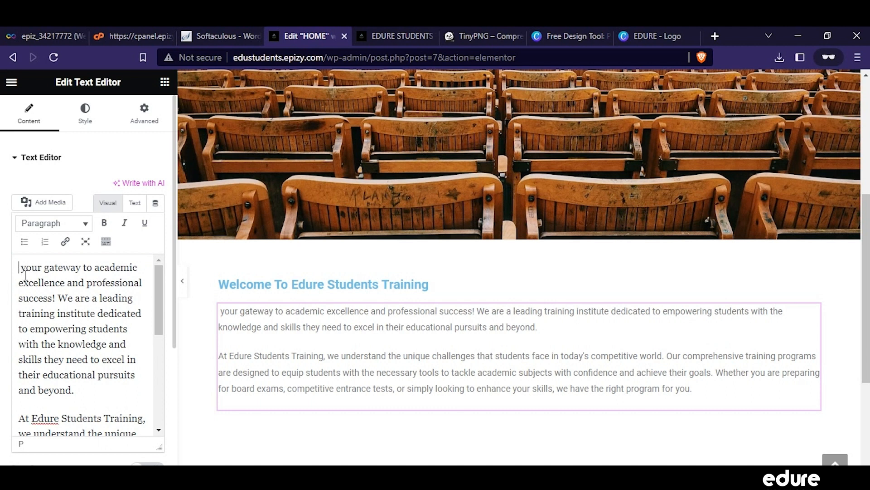
left_click(221, 311)
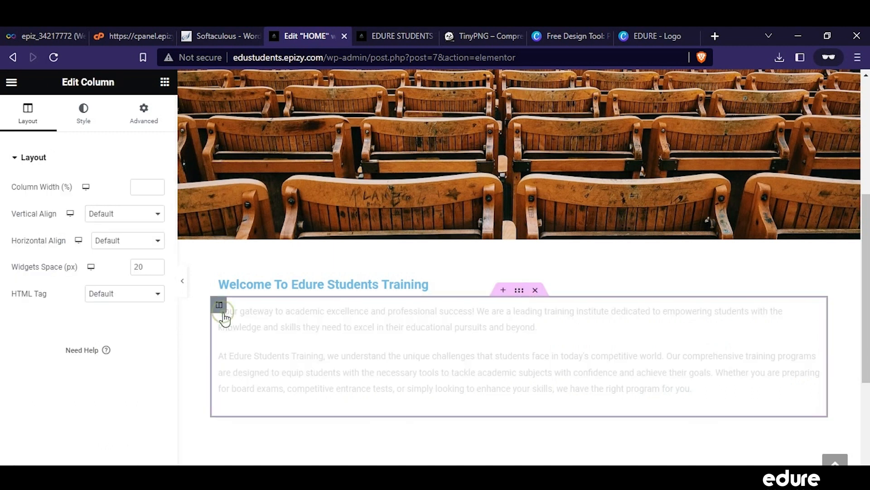
left_click(223, 323)
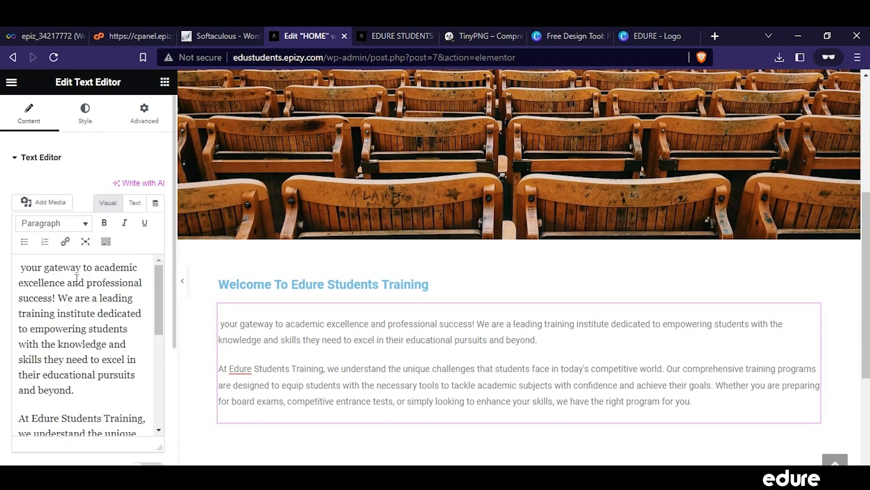
left_click(26, 267)
key("BackSpace")
type("Y")
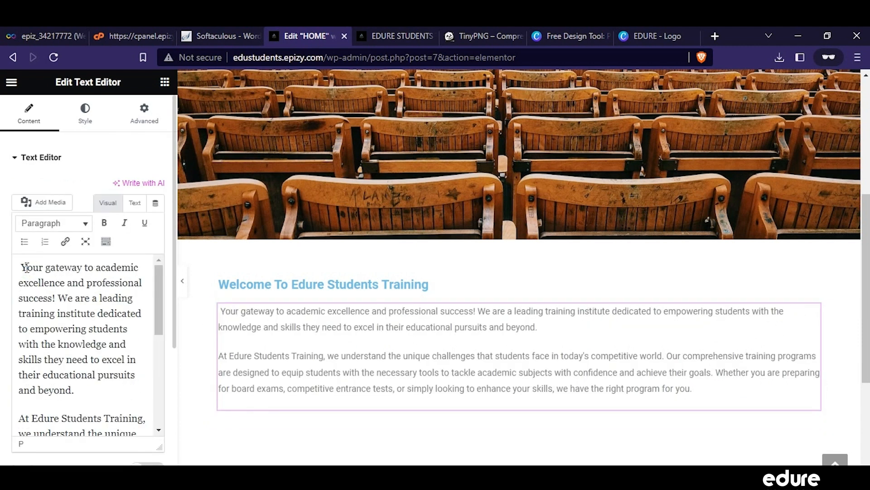
Step: Set the HTML tag of the "Welcome To Edure Students Training" heading to H1
left_click(511, 284)
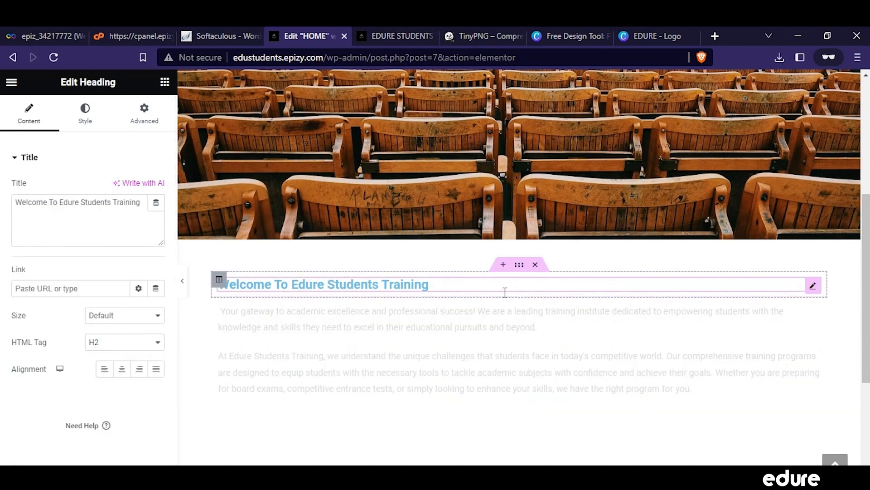
left_click(455, 281)
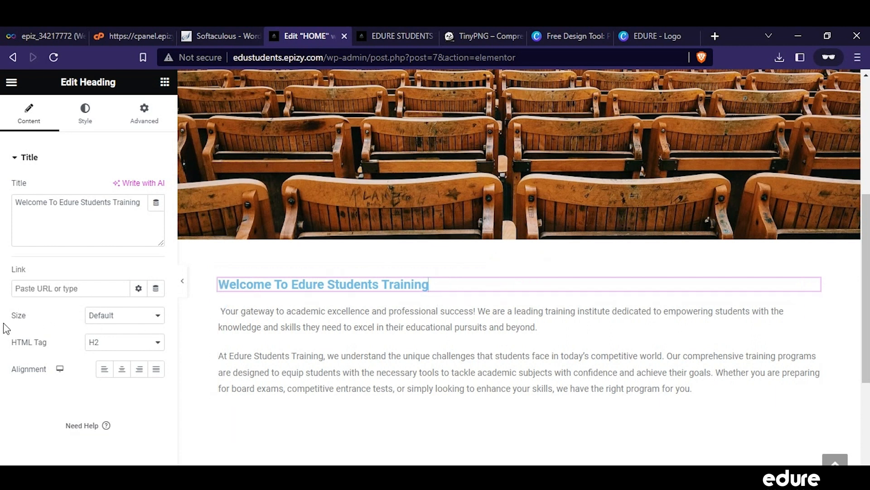
left_click(103, 341)
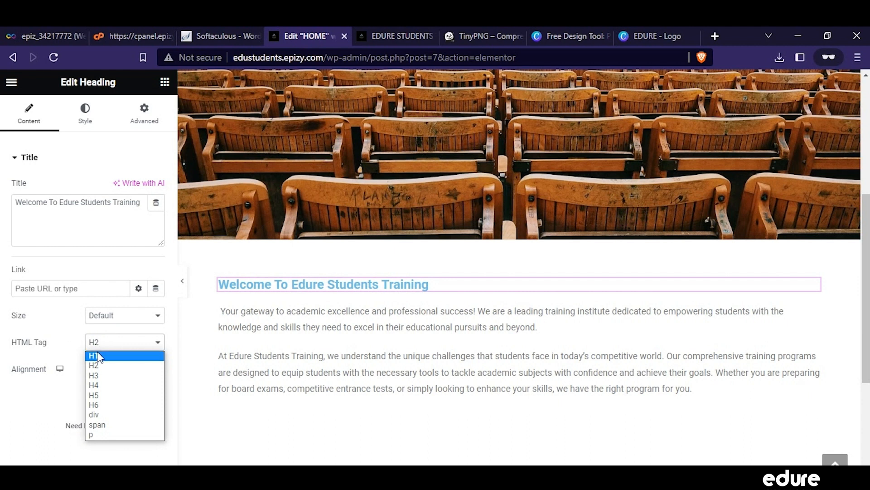
left_click(99, 356)
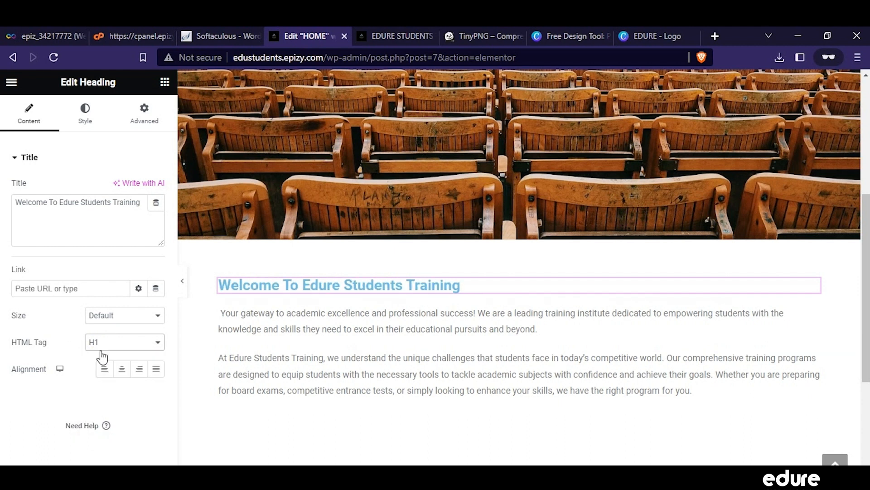
Step: Try the H6 tag on the welcome heading and switch it back to H1
left_click(109, 341)
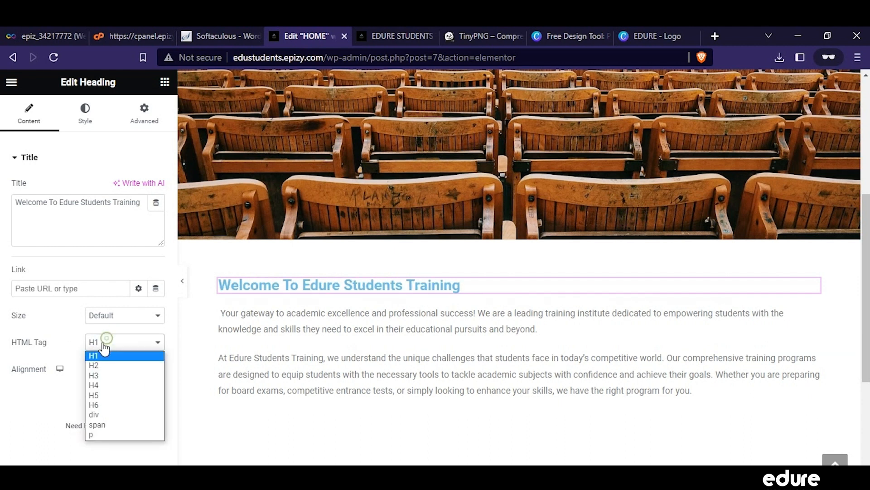
left_click(101, 404)
left_click(140, 315)
left_click(142, 320)
left_click(142, 341)
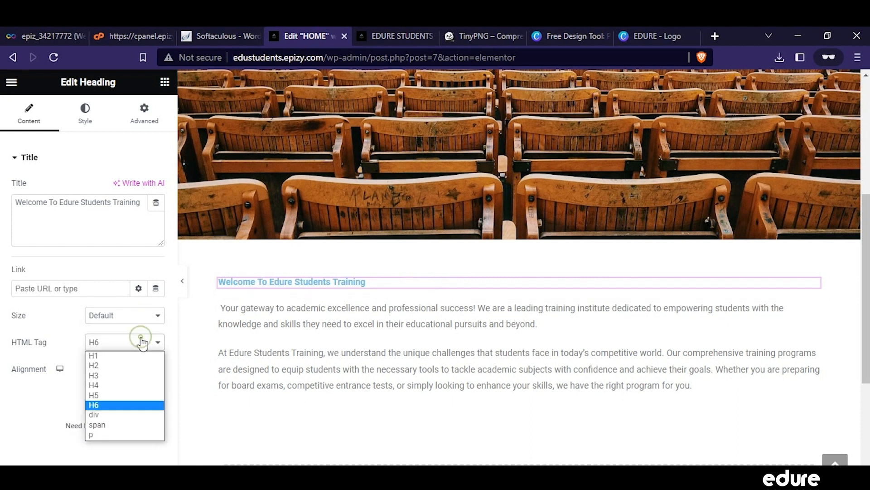
left_click(122, 355)
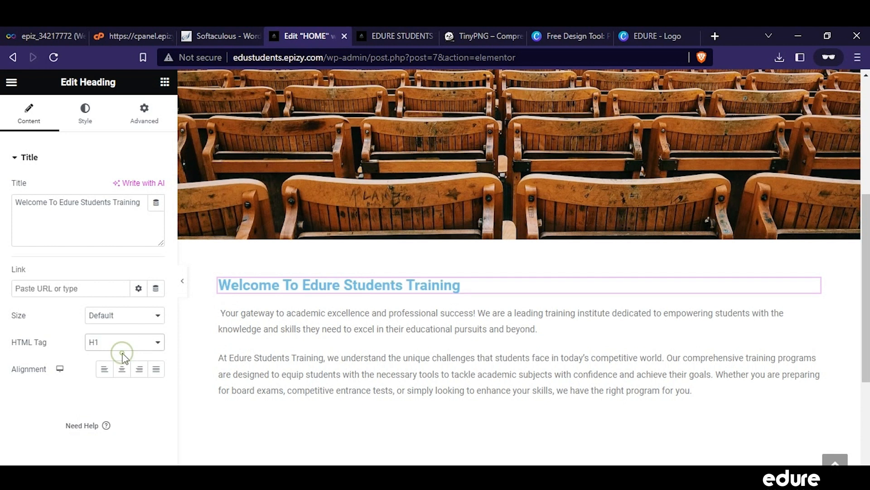
Step: Try the Medium size on the welcome heading and switch it back to Default
left_click(120, 322)
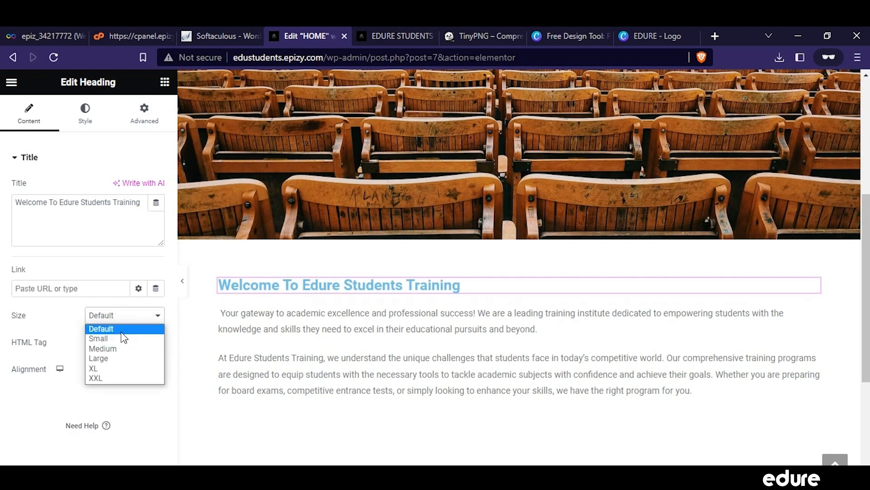
left_click(115, 348)
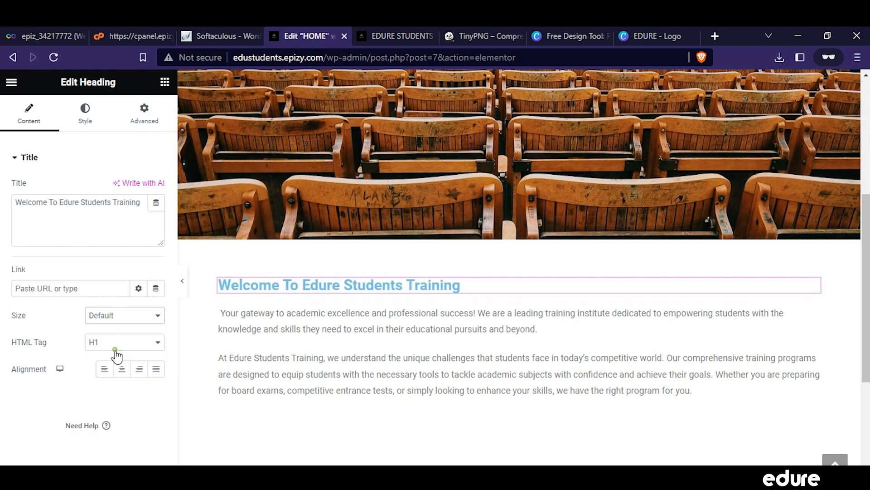
left_click(118, 321)
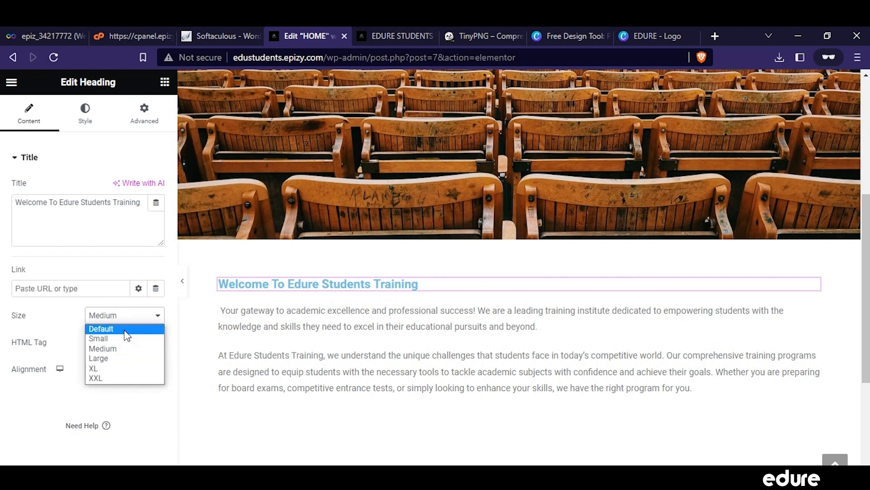
left_click(125, 330)
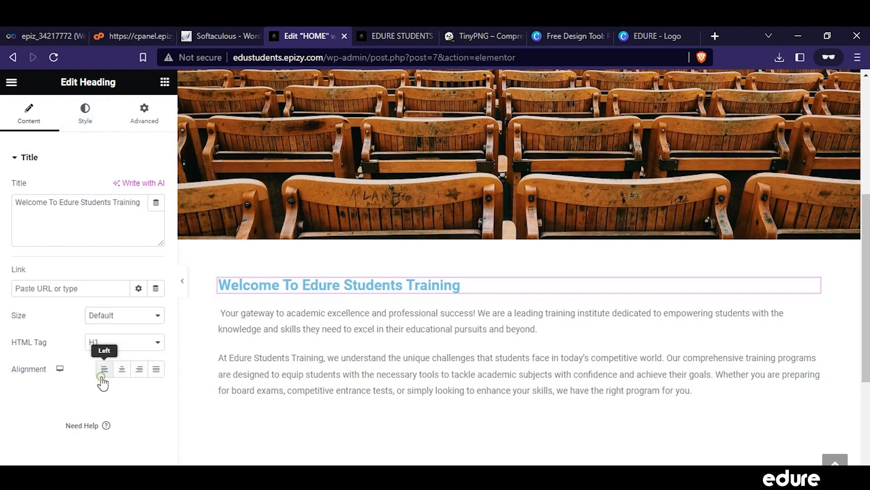
Step: Try right and justified alignment on the welcome heading and settle on center alignment
left_click(120, 371)
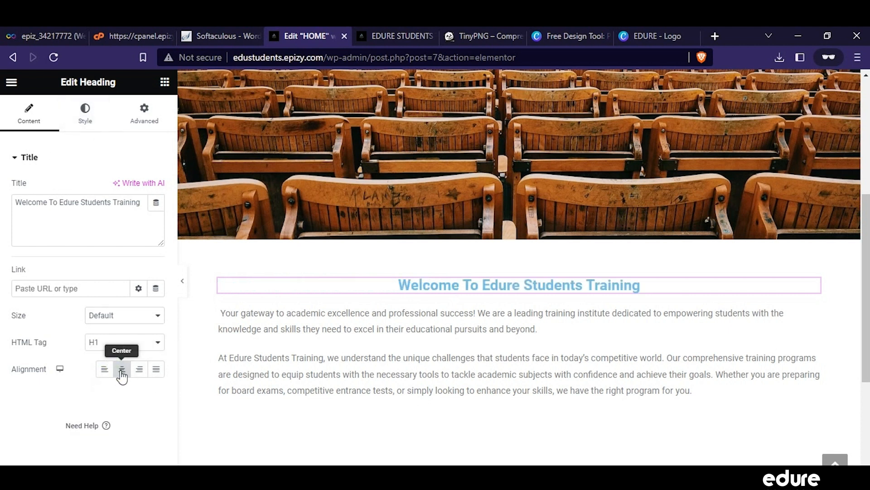
left_click(139, 375)
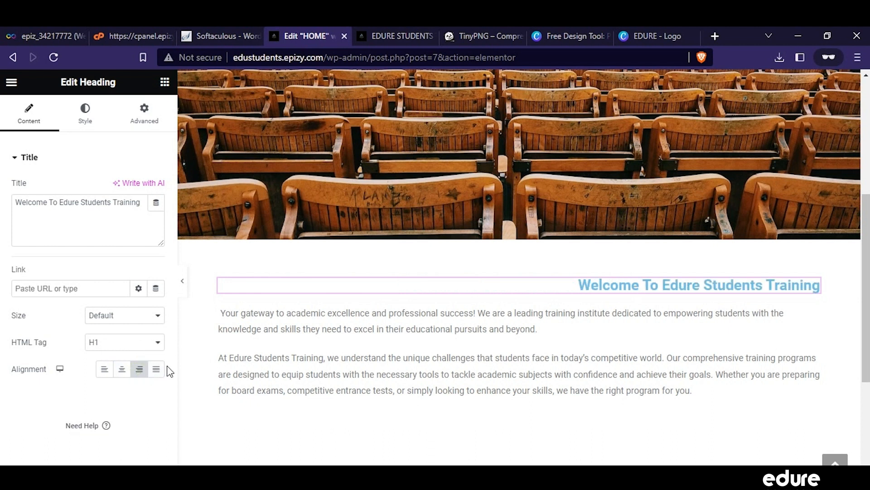
left_click(156, 371)
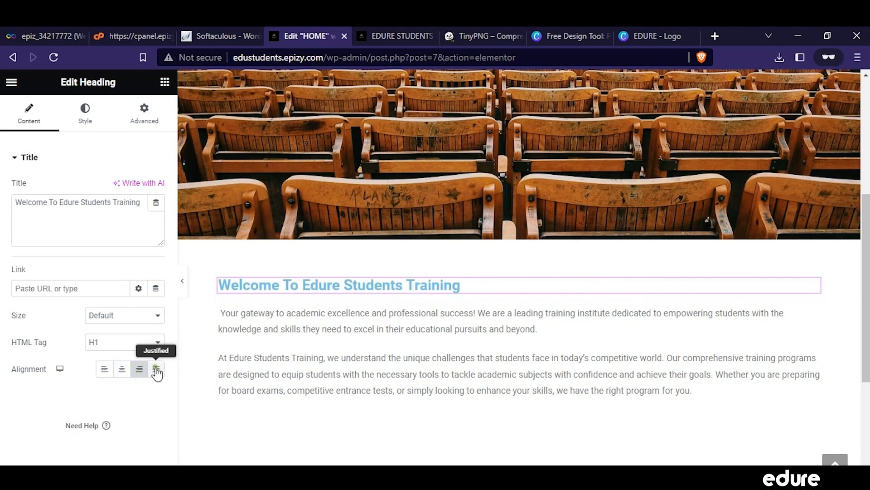
left_click(129, 371)
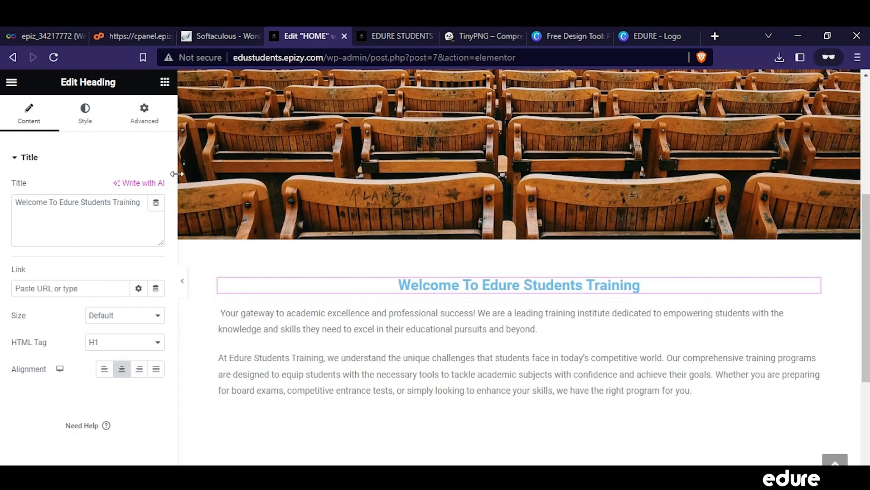
Step: Change the welcome heading's text color to near-black #111111
left_click(88, 121)
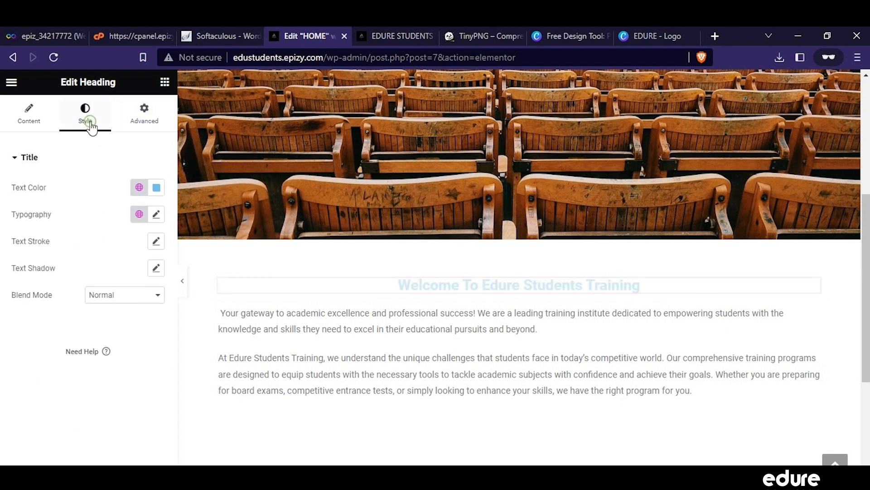
left_click(156, 189)
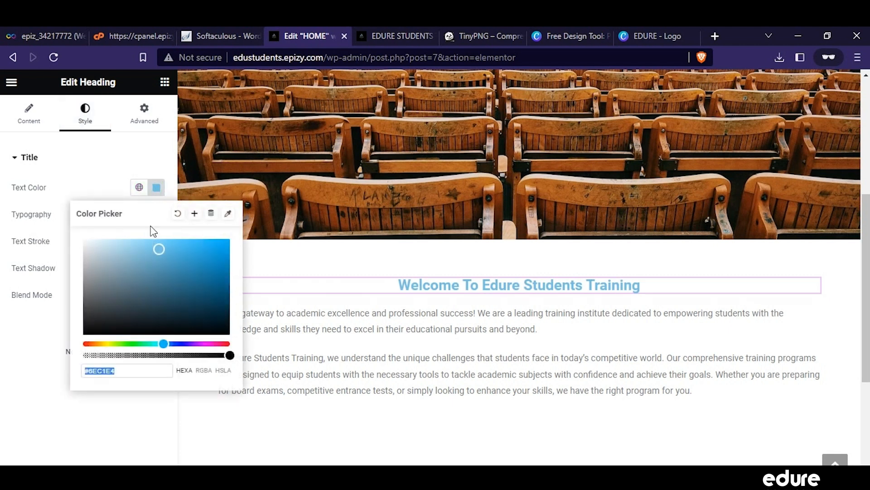
left_click_drag(157, 257, 80, 328)
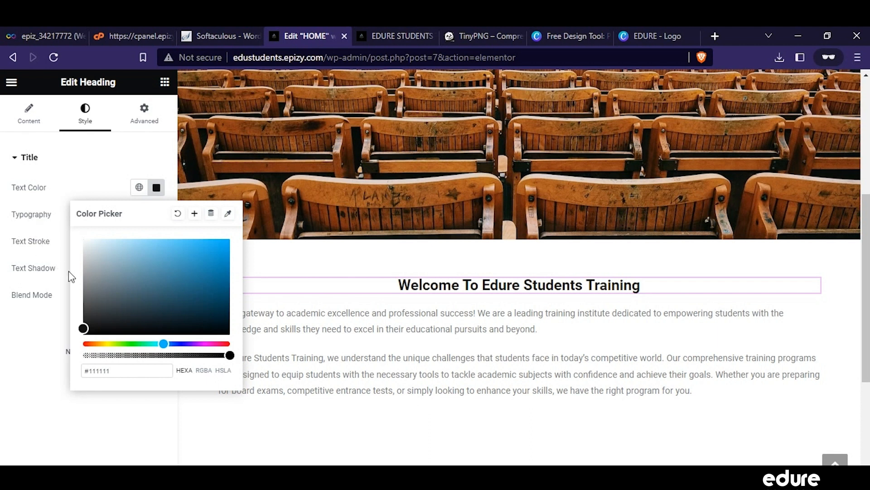
left_click(74, 170)
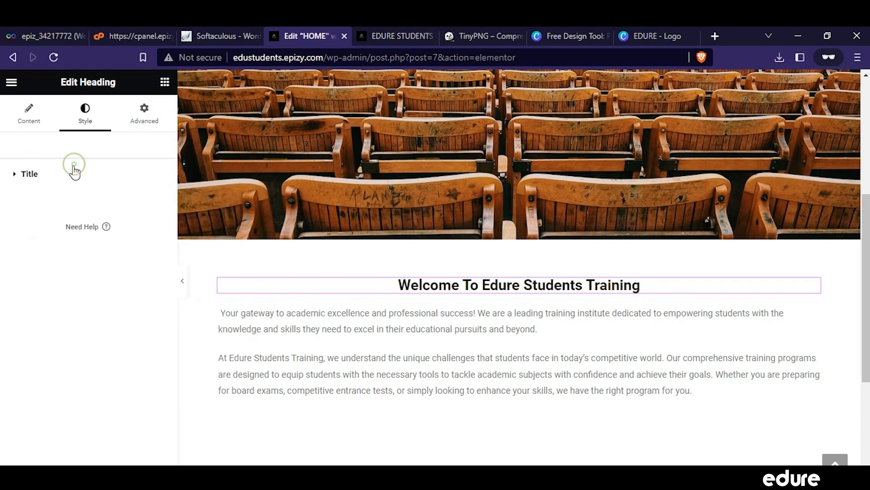
left_click(14, 177)
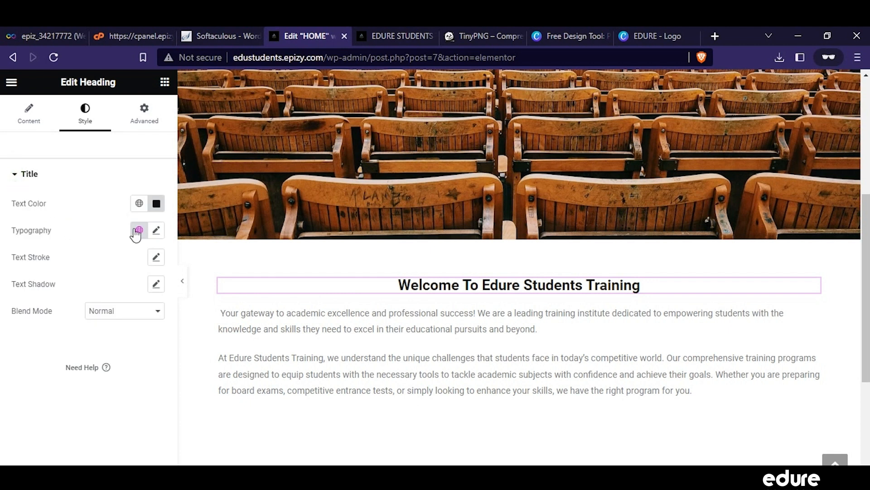
Step: Set the welcome heading's font family to Roboto Serif, trying a 1 px font size and clearing that size again
left_click(156, 230)
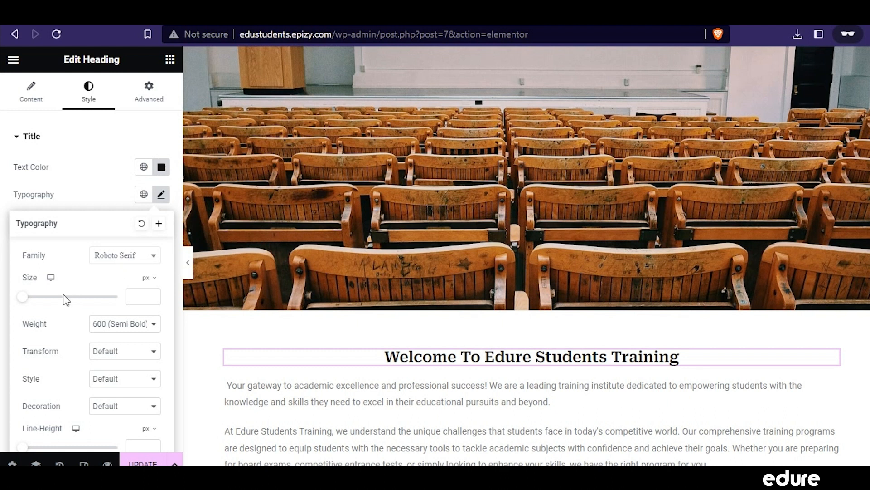
left_click_drag(27, 297, 4, 301)
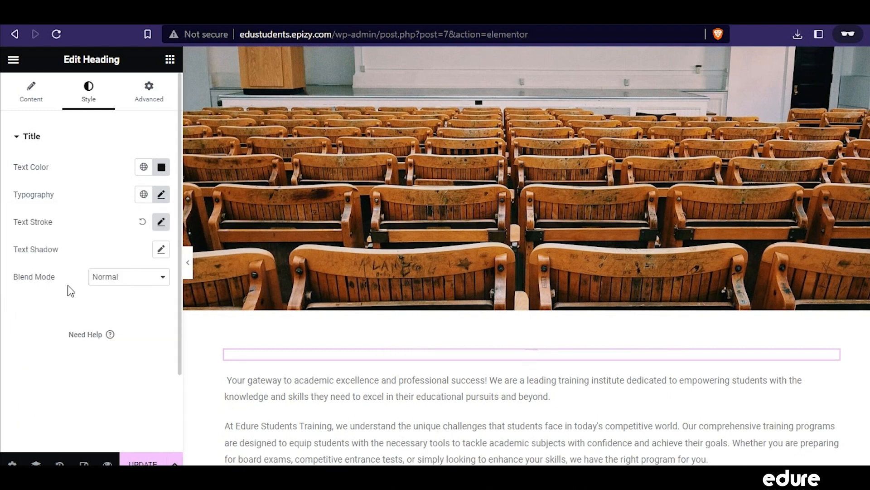
left_click(161, 194)
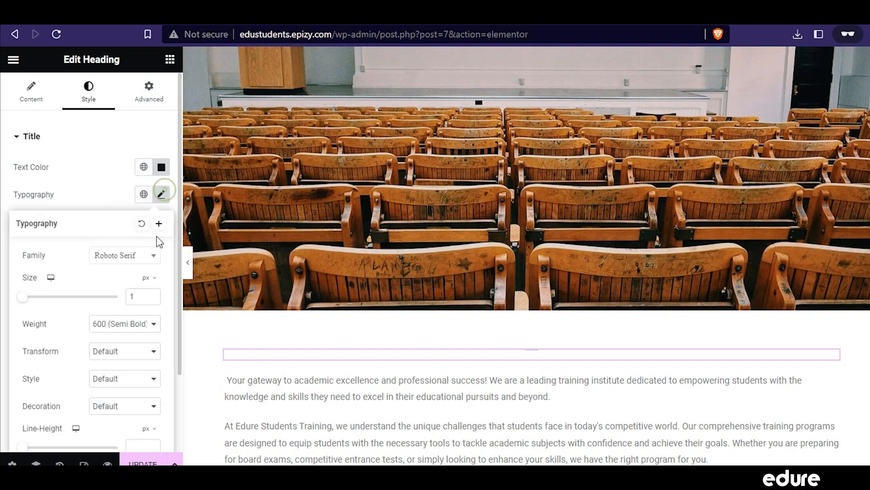
left_click(144, 296)
key("BackSpace")
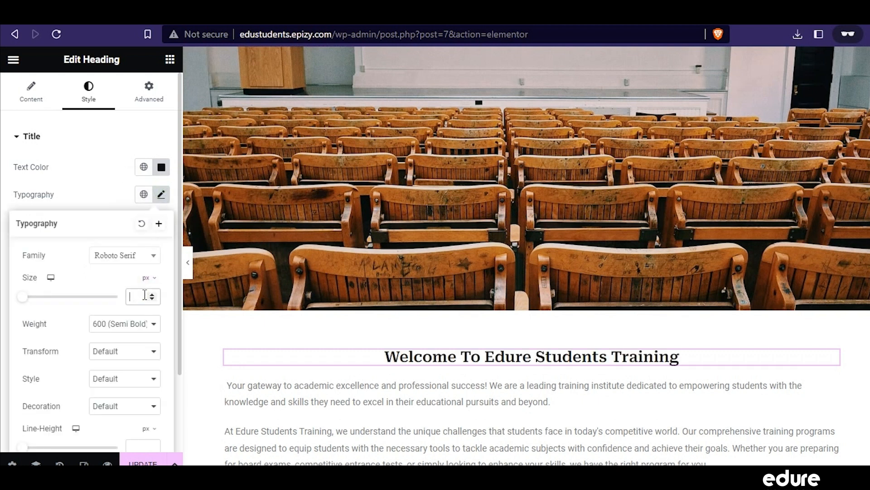
scroll(128, 337, "down", 1)
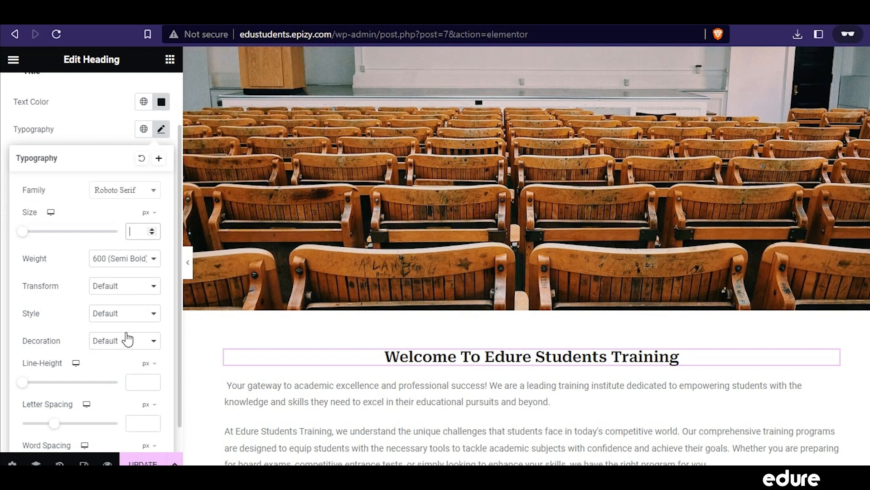
scroll(69, 400, "down", 1)
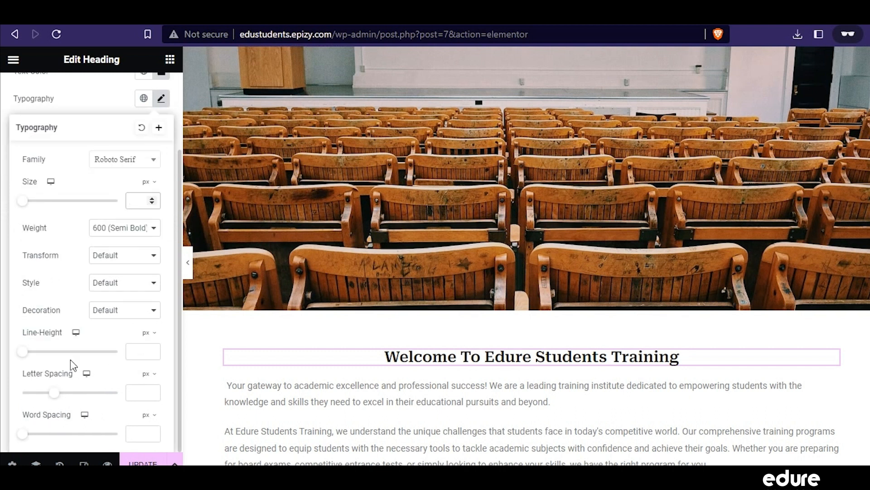
scroll(20, 317, "up", 2)
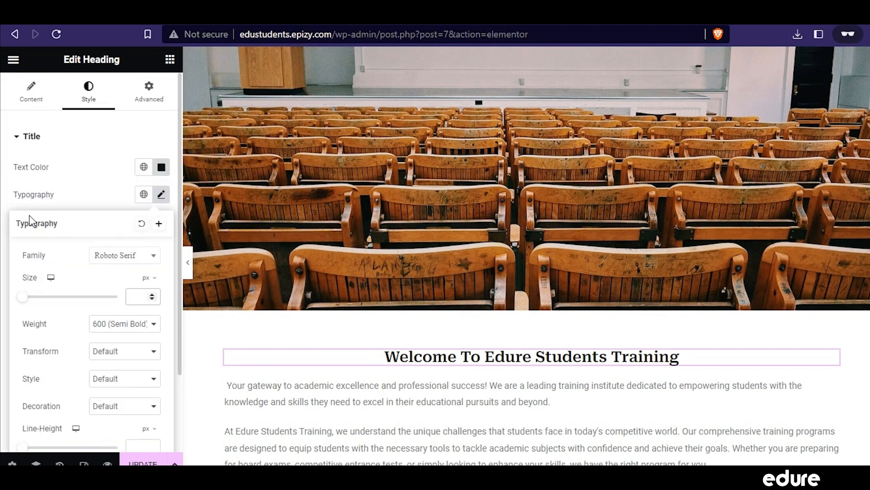
left_click(51, 199)
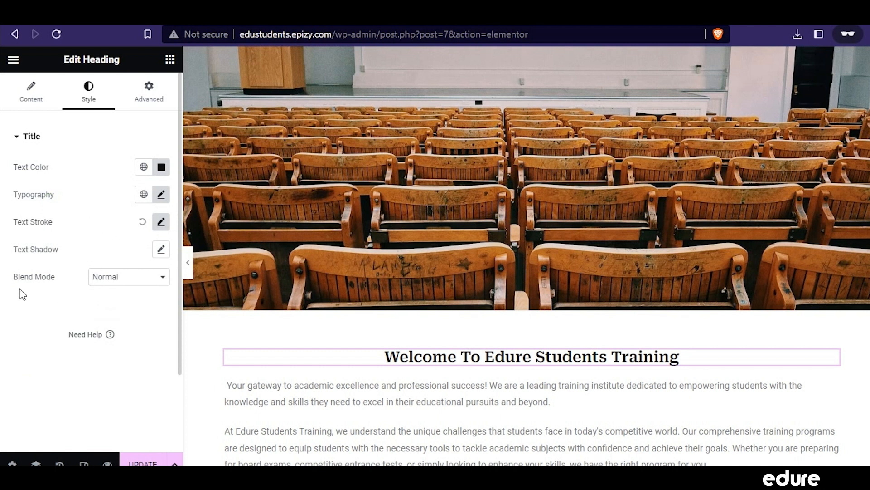
Step: Try the Exclusion blend mode on the welcome heading and restore it to Normal
left_click(106, 273)
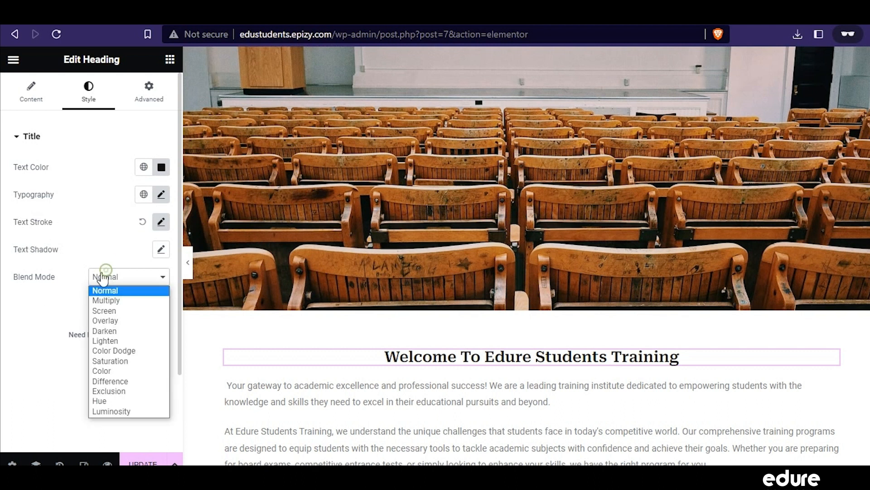
left_click(101, 397)
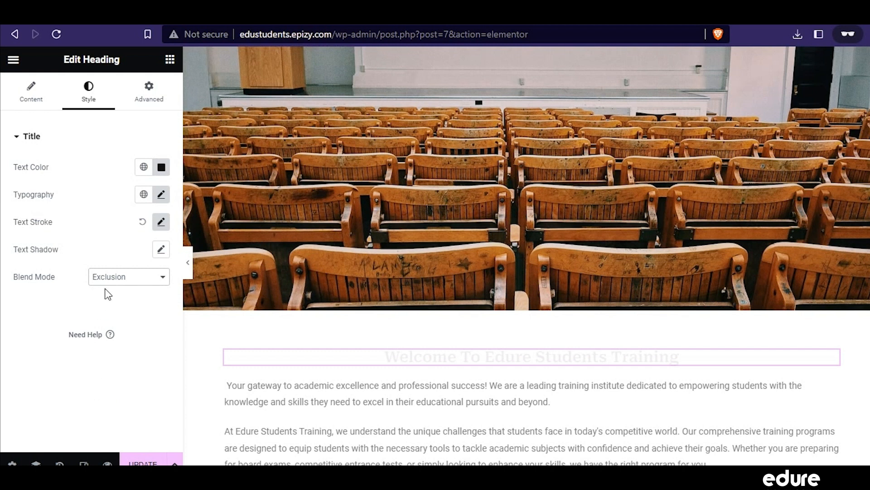
left_click(148, 281)
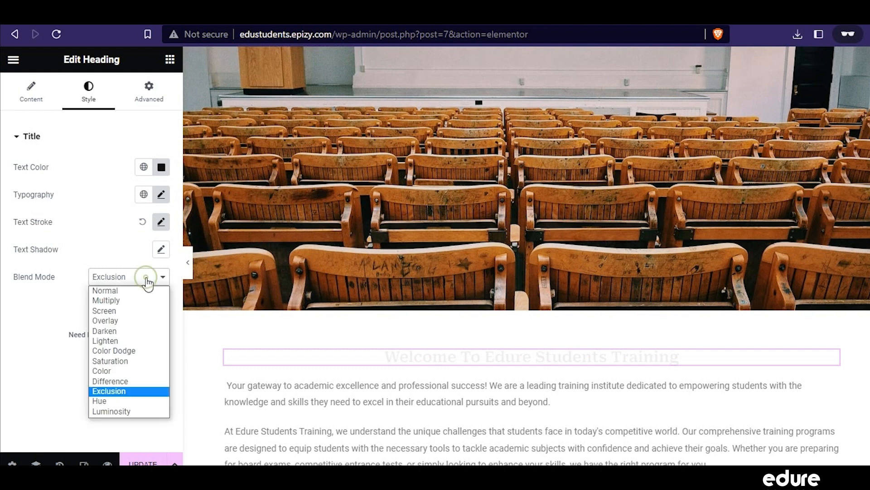
left_click(135, 290)
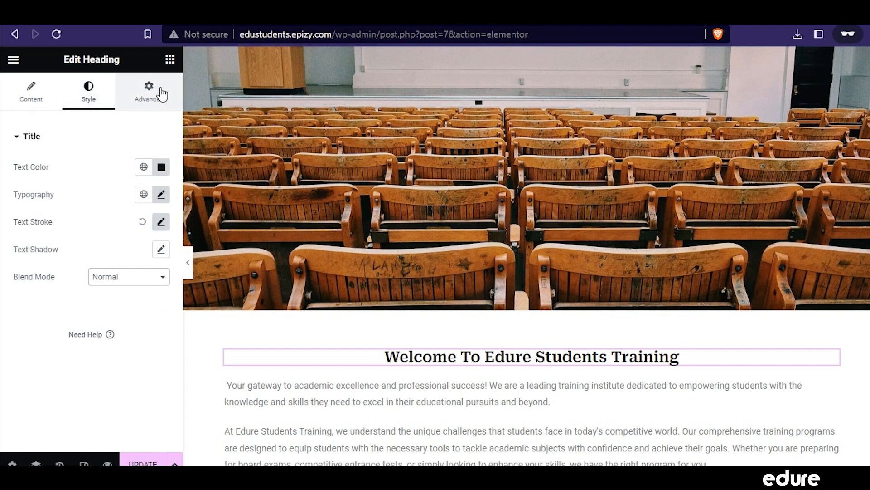
Step: Try the Fade In, Fade In Down and Fade In Left entrance animations on the welcome heading and settle on Zoom In Down
left_click(161, 94)
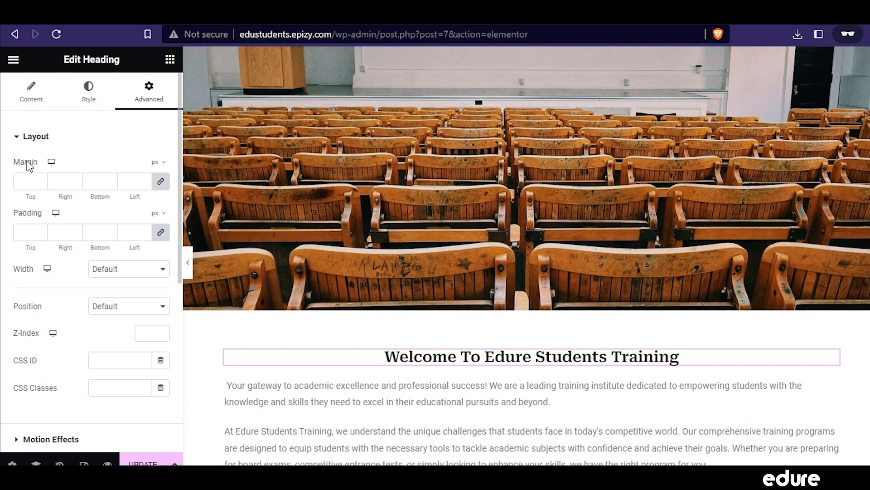
scroll(38, 304, "down", 2)
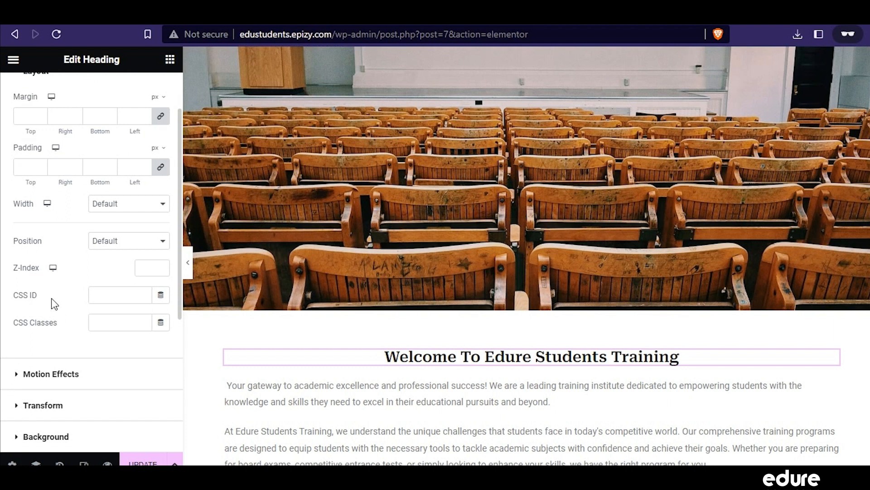
left_click(59, 383)
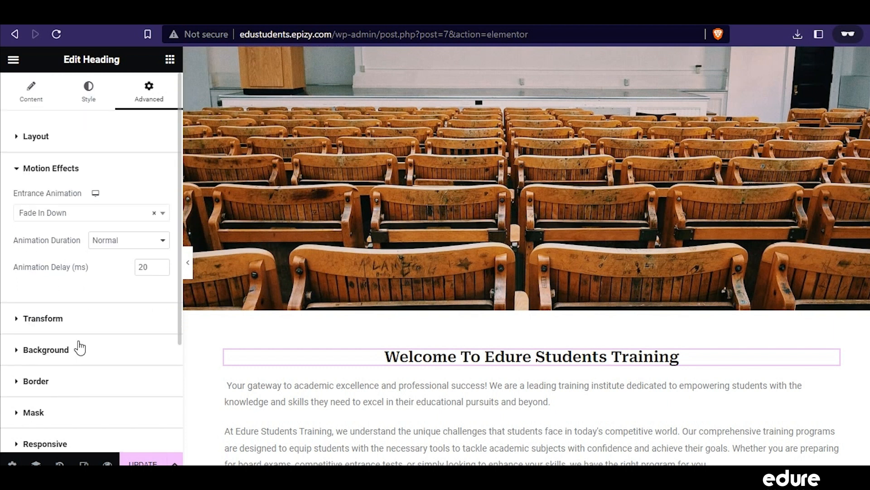
left_click(35, 218)
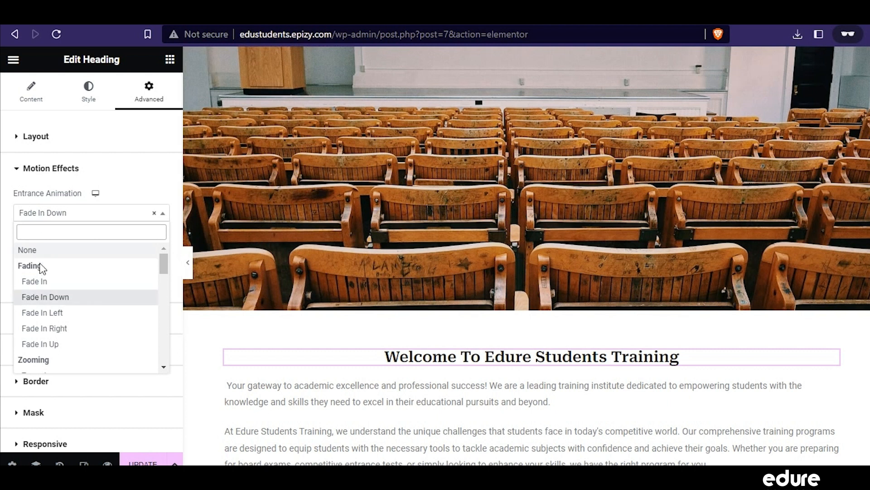
left_click(47, 279)
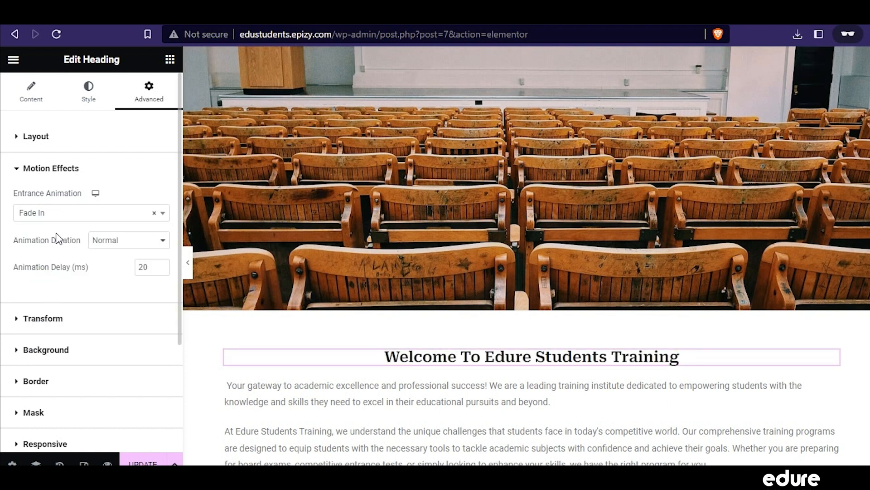
left_click(54, 214)
left_click(56, 299)
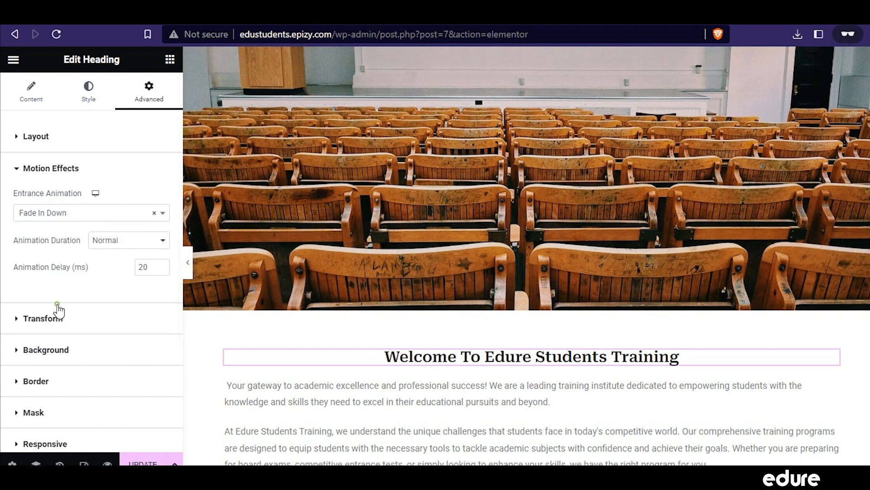
left_click(58, 213)
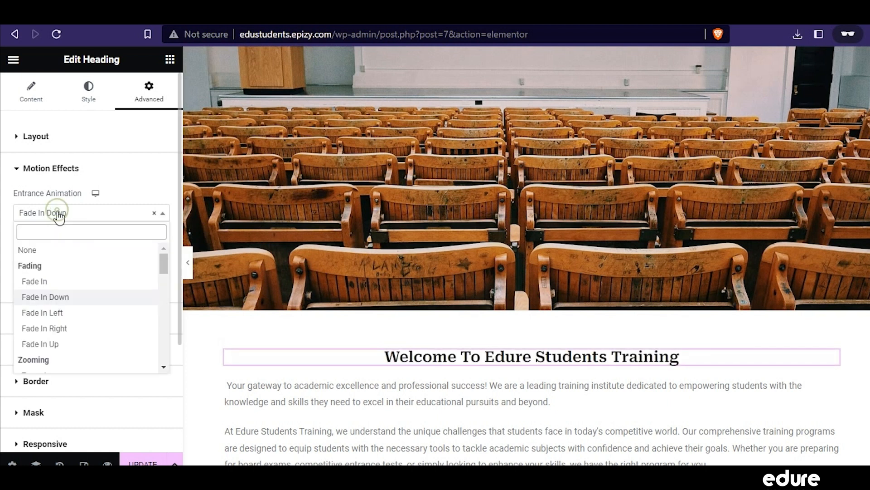
left_click(91, 313)
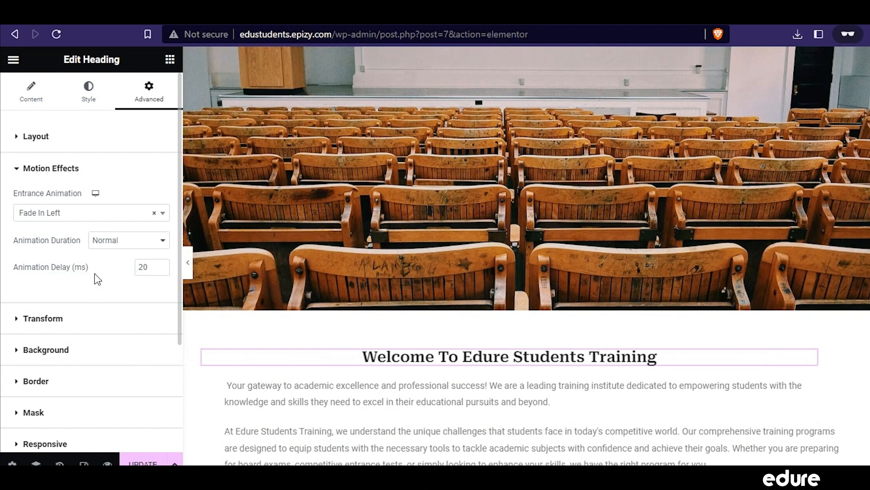
left_click(64, 218)
scroll(90, 368, "down", 2)
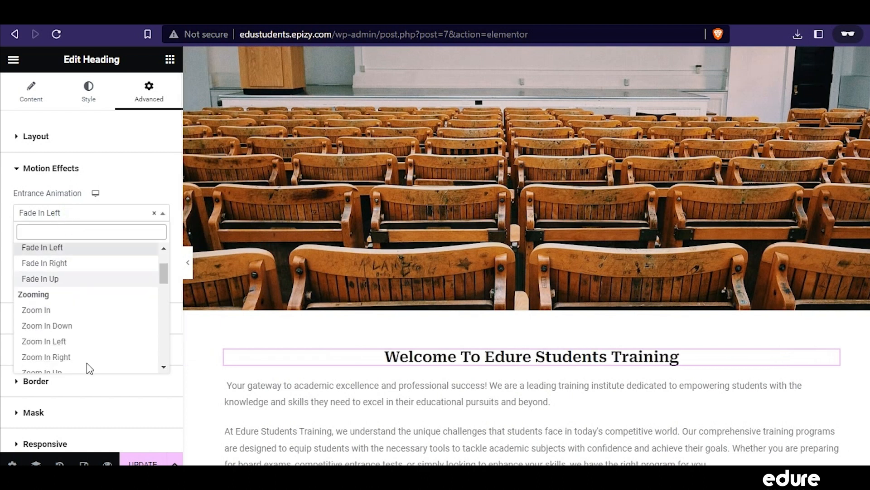
left_click(48, 326)
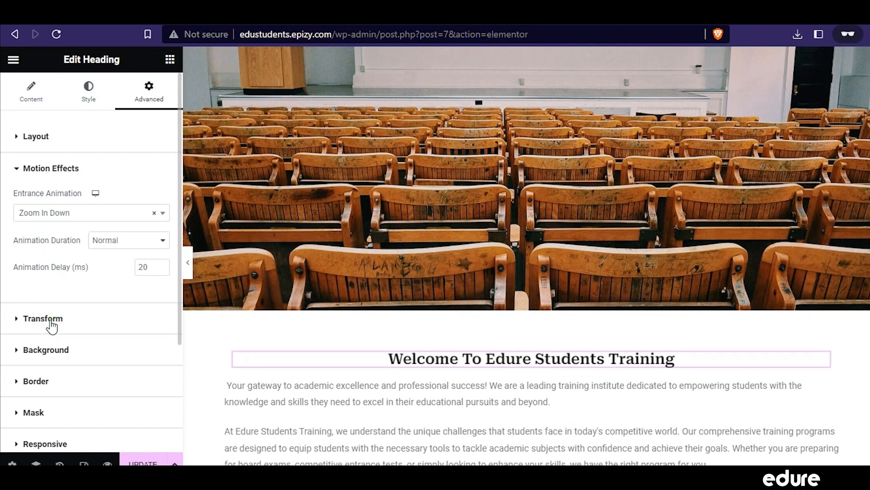
Step: Try the Zoom In Left entrance animation on the welcome heading and settle on Bounce In
left_click(77, 217)
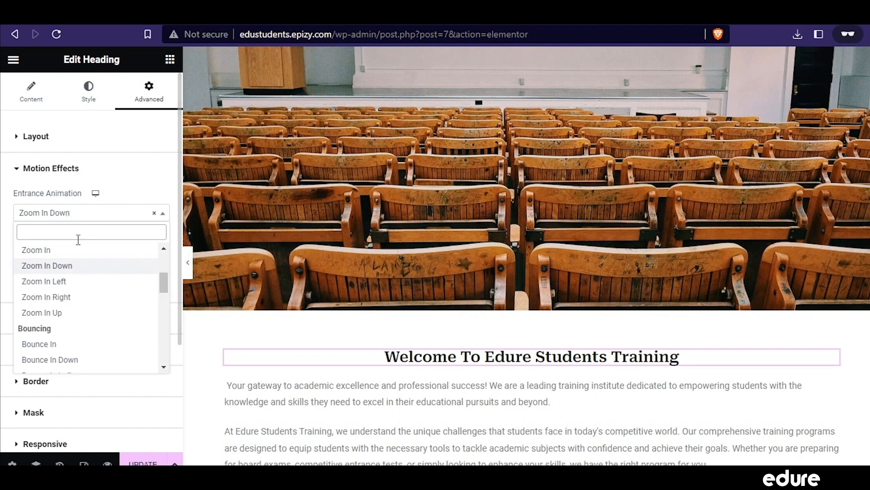
left_click(71, 283)
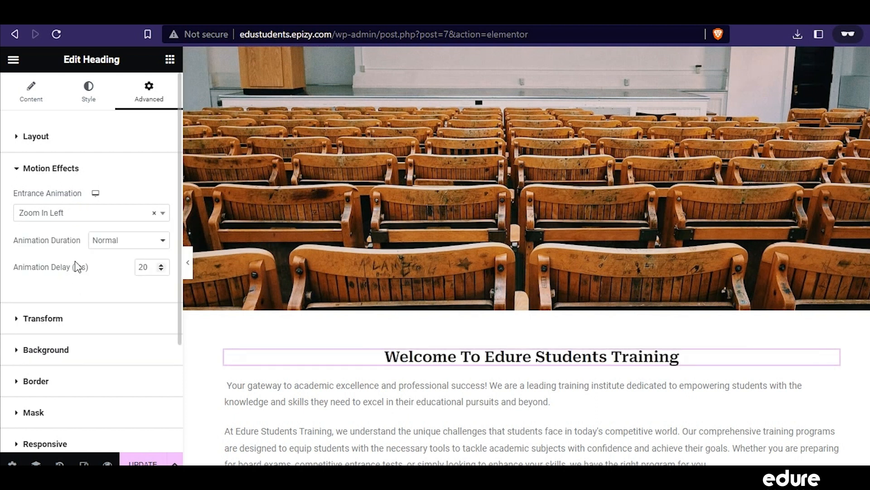
left_click(92, 222)
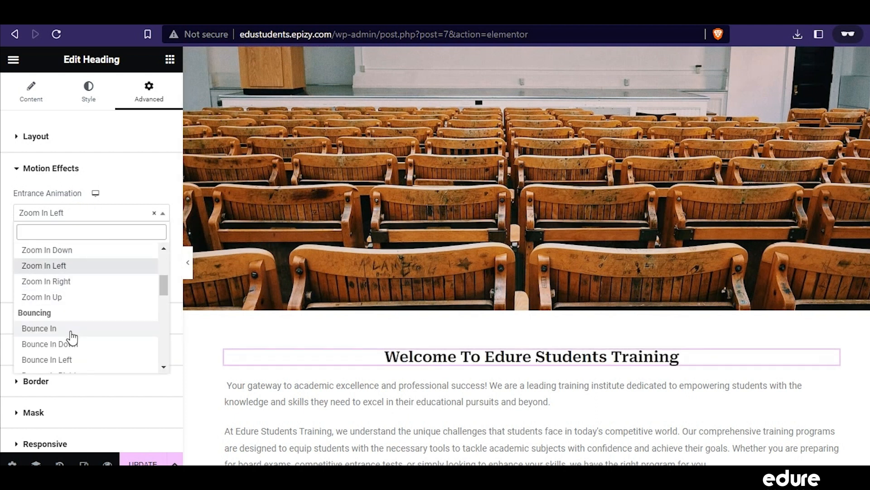
left_click(71, 336)
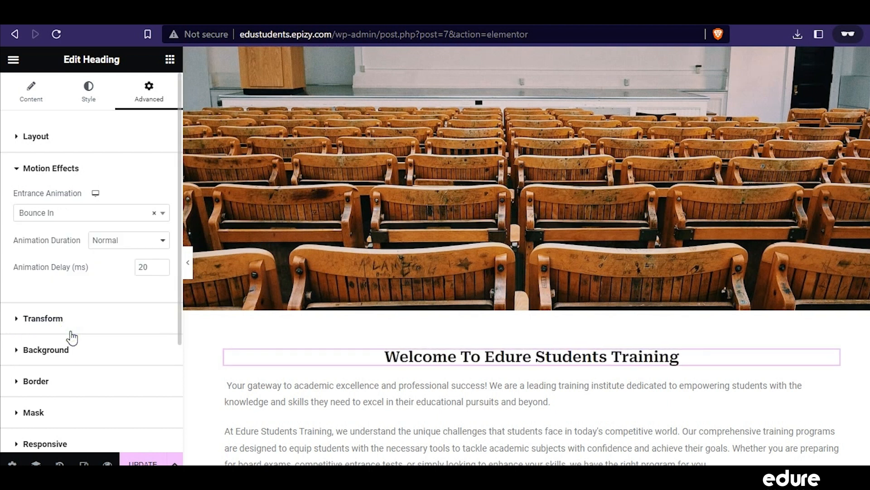
Step: Try animation delays between 100 and 600 ms on the welcome heading and settle on 400 ms
left_click(159, 265)
left_click(159, 265)
left_click(159, 264)
left_click(159, 264)
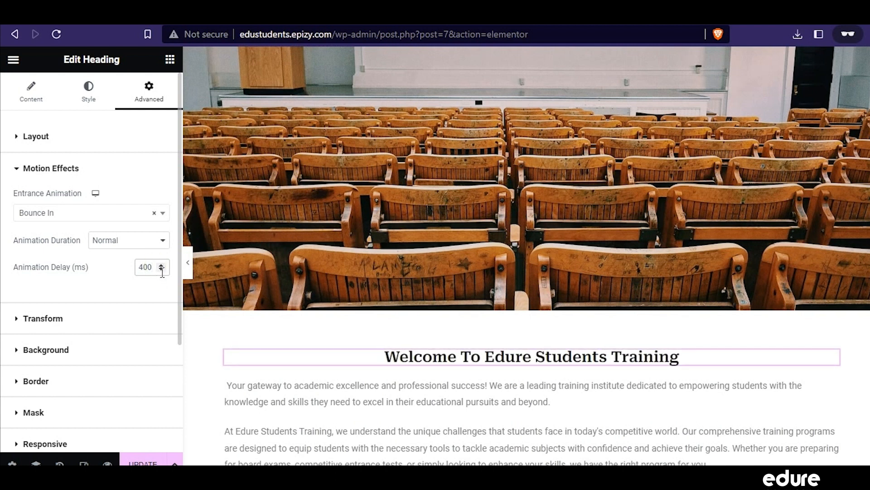
left_click(161, 270)
left_click(161, 270)
left_click(161, 270)
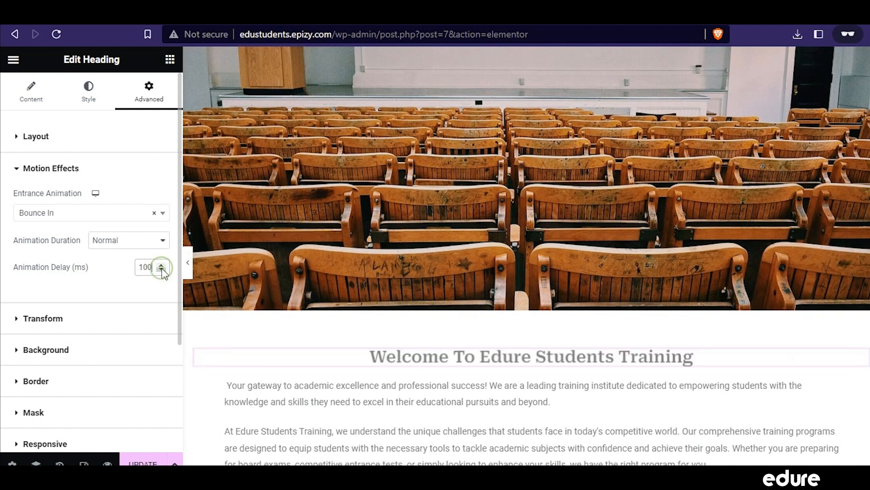
left_click(162, 265)
left_click(162, 265)
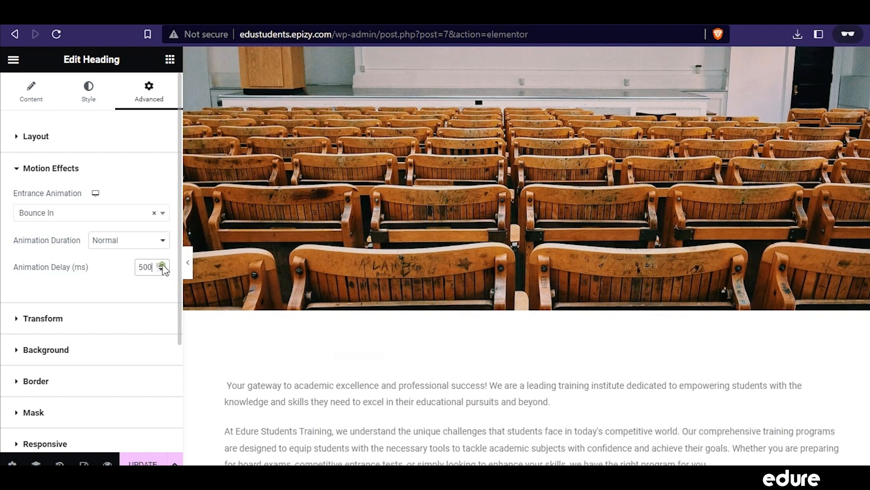
left_click(161, 265)
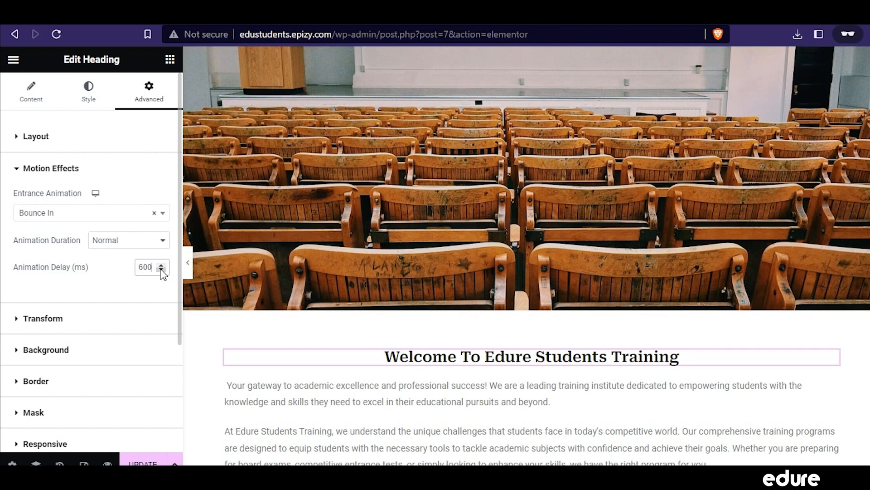
left_click(162, 270)
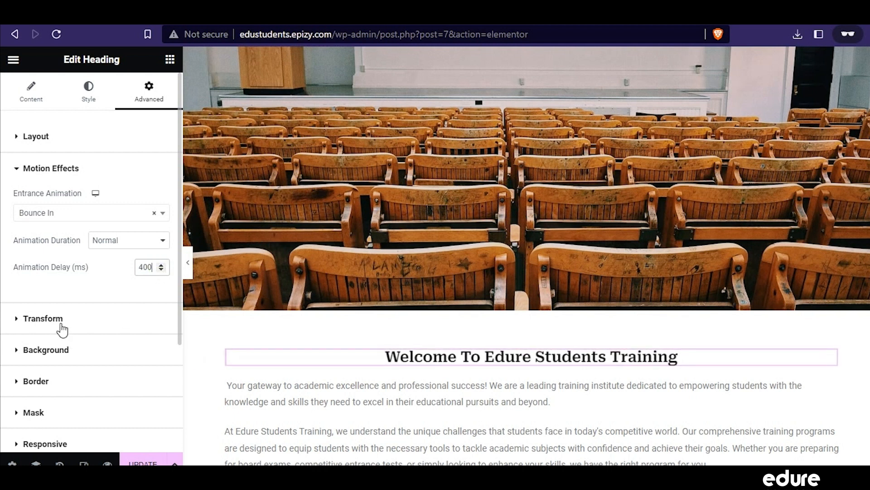
left_click(62, 323)
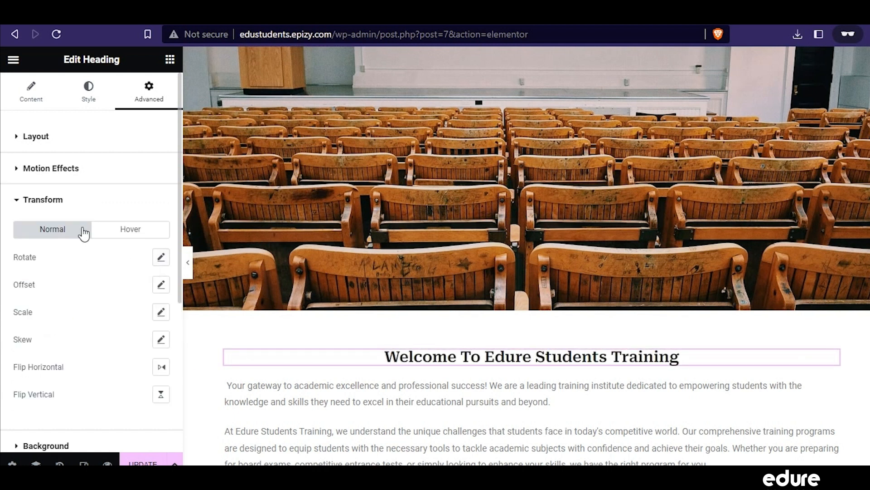
left_click(42, 198)
scroll(72, 263, "down", 1)
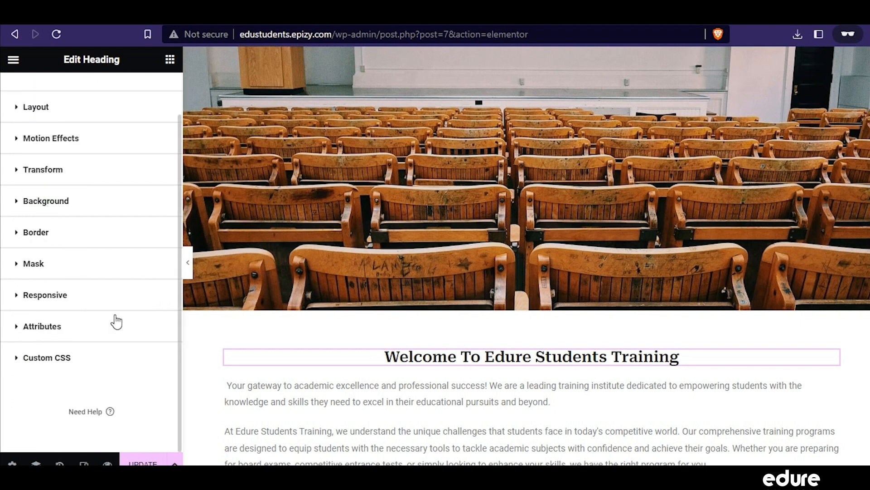
scroll(78, 394, "up", 1)
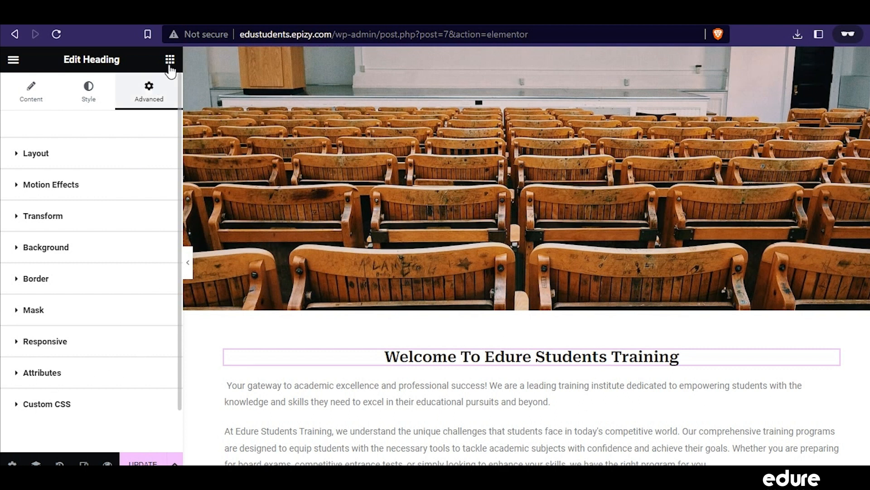
Step: Add an Image widget in a new section below the introductory paragraphs
left_click(170, 60)
scroll(294, 368, "down", 3)
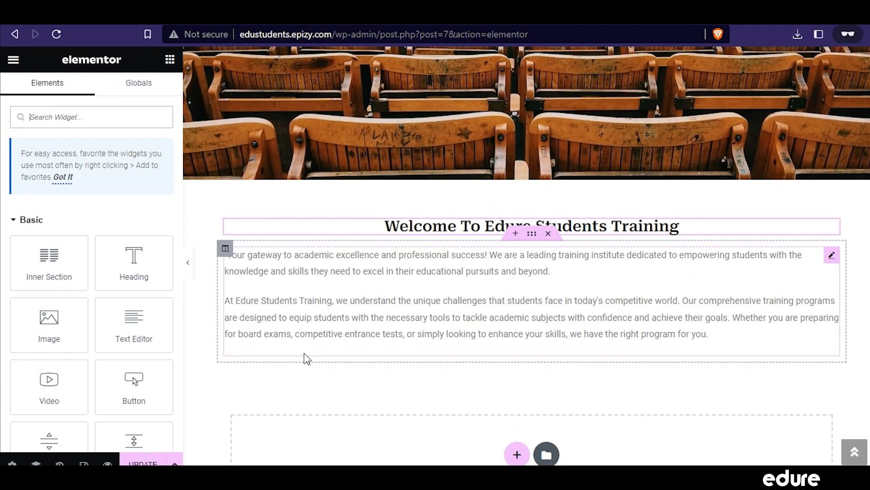
scroll(352, 365, "down", 4)
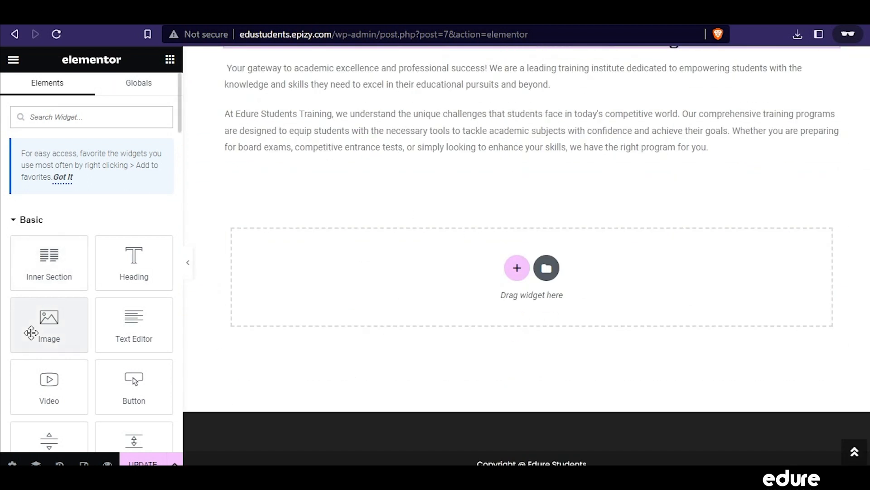
left_click_drag(31, 333, 511, 258)
scroll(426, 303, "down", 3)
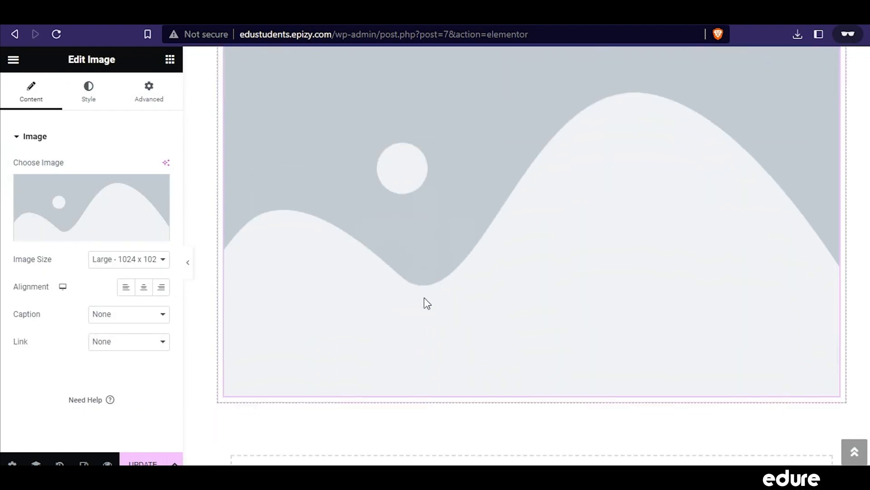
scroll(538, 295, "up", 5)
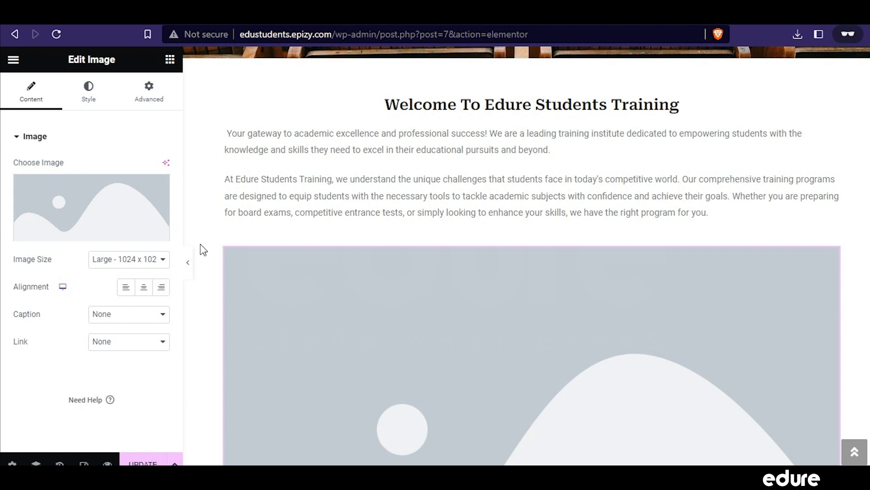
Step: Try left and center alignment on the placeholder image and delete its section
left_click(126, 293)
left_click(143, 290)
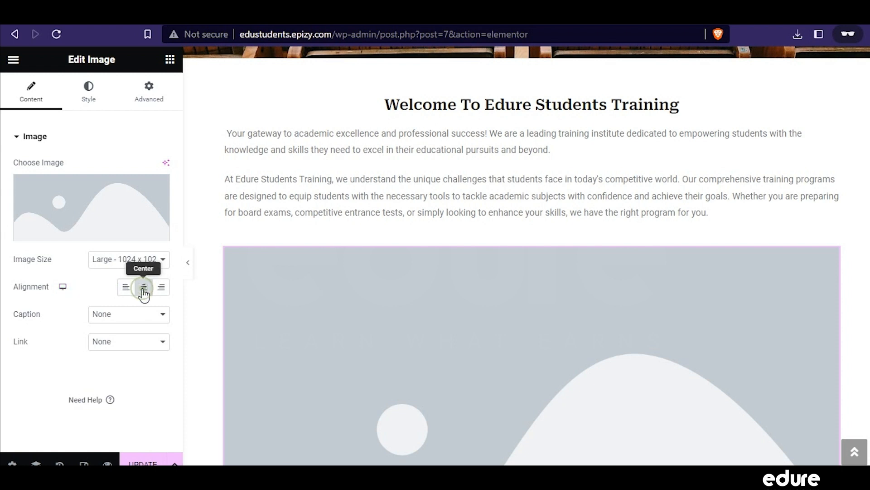
mouse_move(539, 260)
left_click(549, 232)
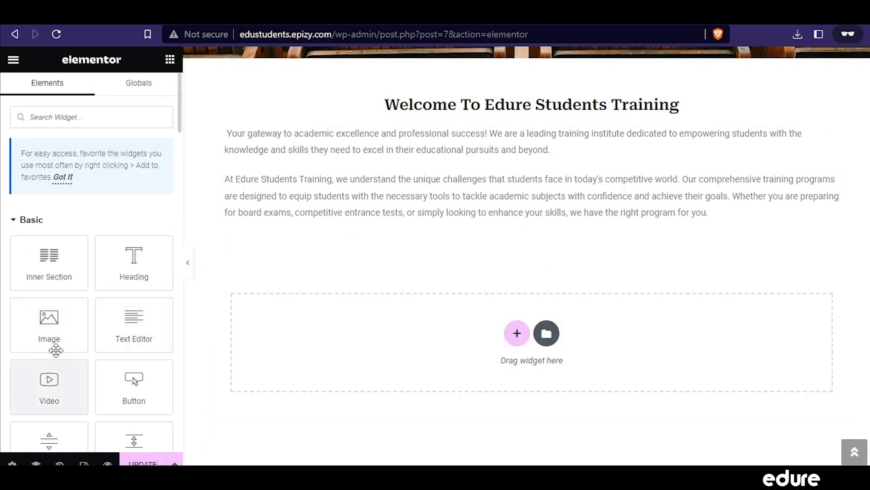
Step: Try a Text Editor widget below the introductory paragraphs, selecting its placeholder text, and delete its section
scroll(104, 354, "down", 2)
left_click_drag(132, 267, 525, 340)
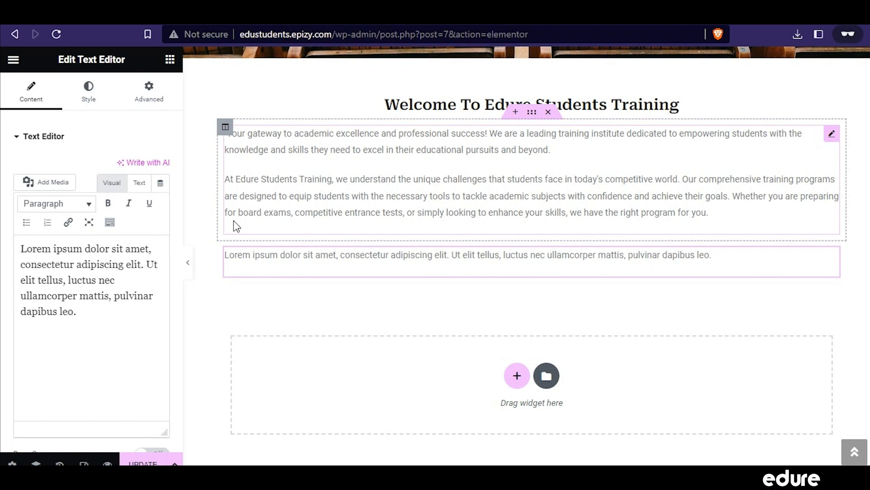
left_click_drag(243, 253, 310, 252)
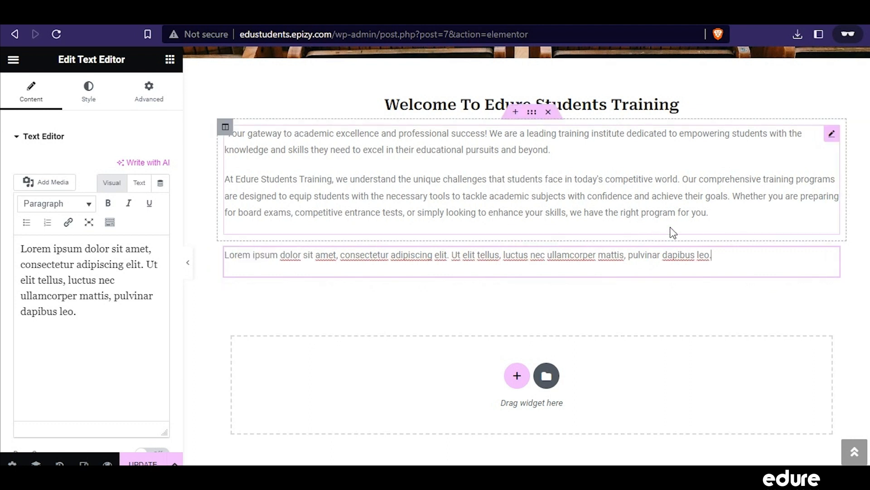
left_click_drag(711, 254, 214, 286)
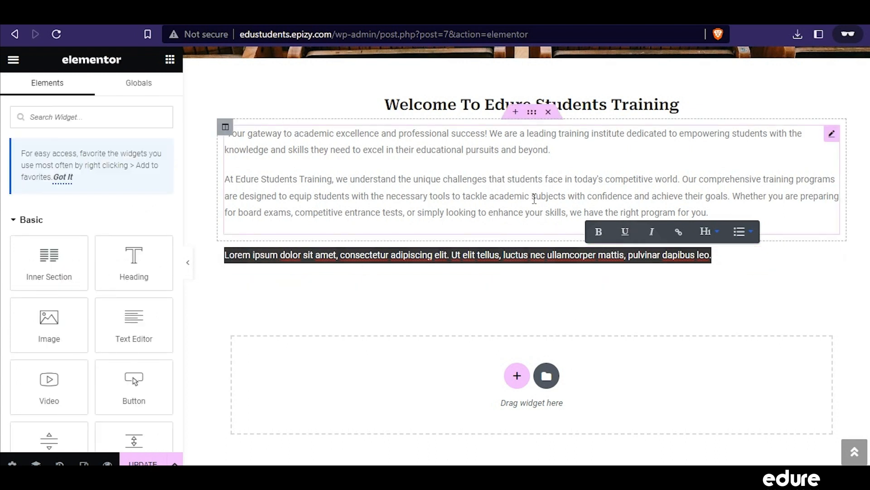
left_click(549, 233)
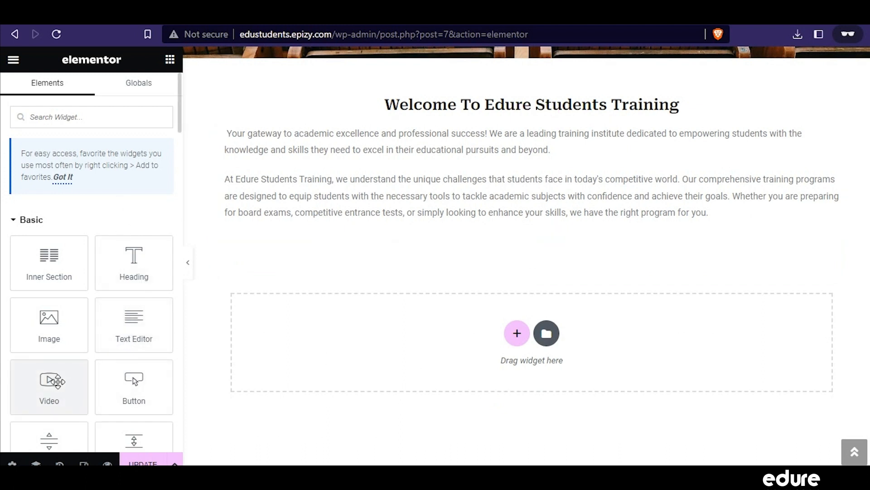
Step: Add a Video widget in a new section below the introductory paragraphs
scroll(63, 382, "down", 2)
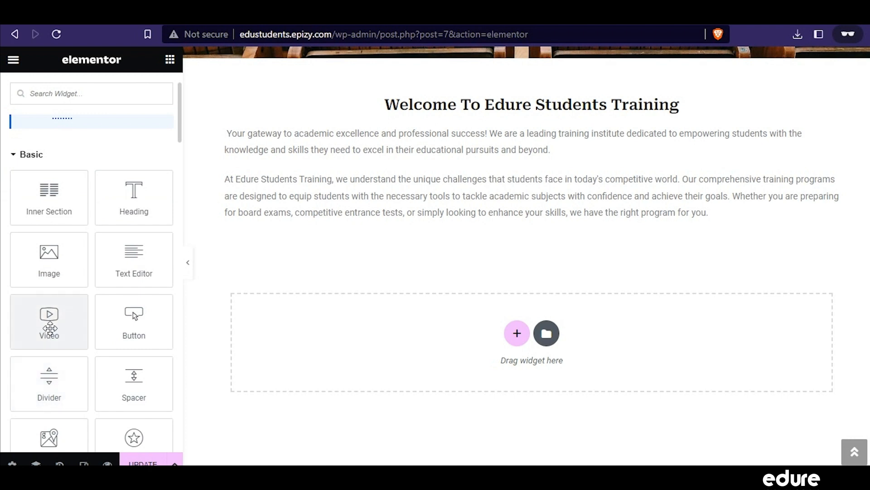
left_click_drag(50, 327, 516, 338)
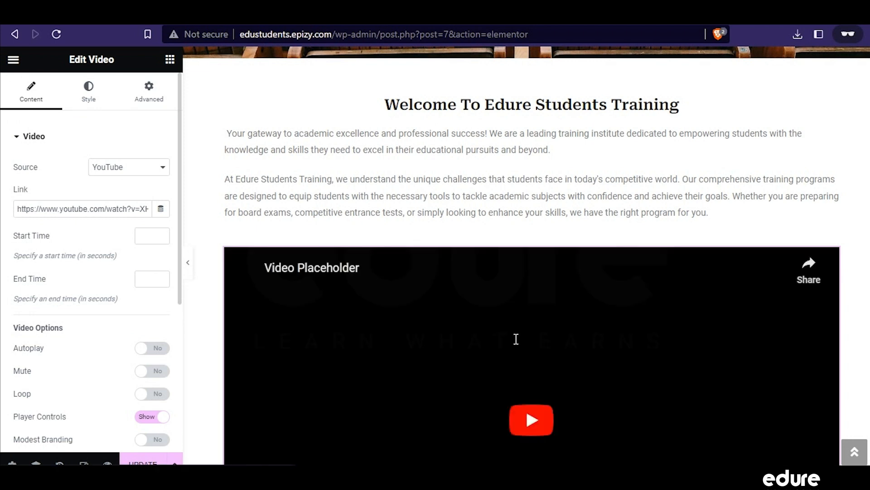
scroll(544, 336, "down", 3)
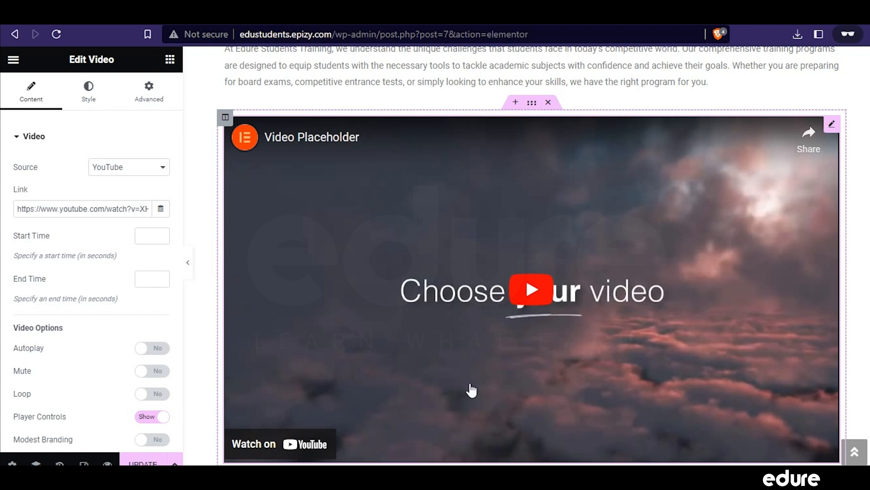
Step: Open youtube.com in a new private browser window
key("ctrl+shift+n")
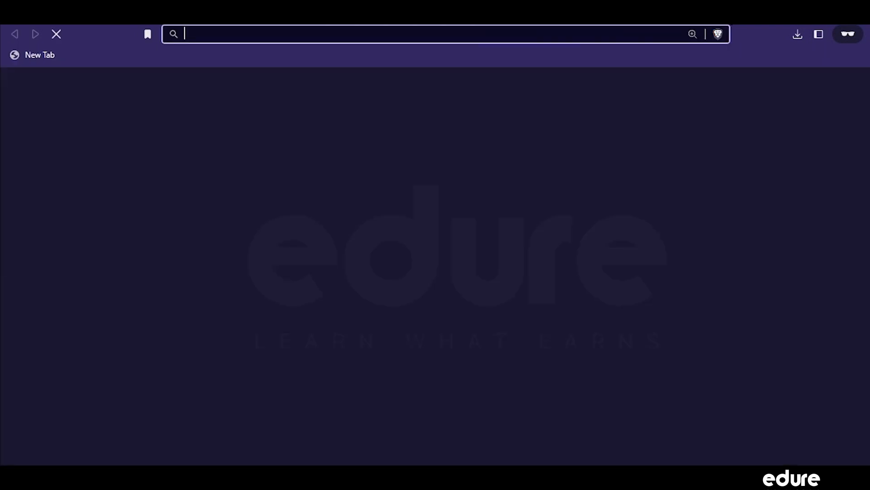
type("YOUT")
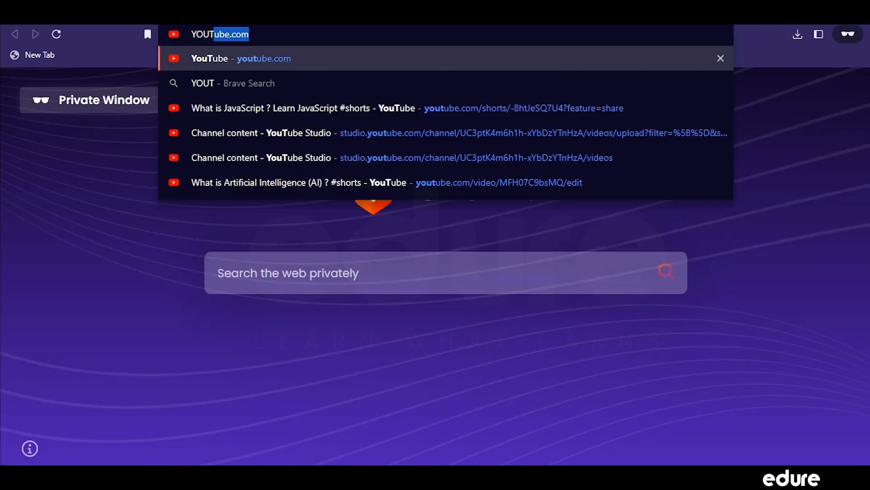
type("UBE.com\\")
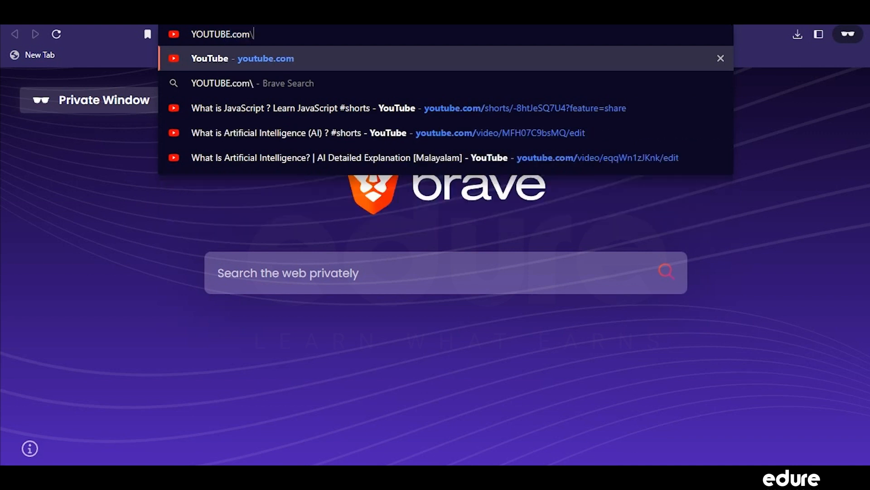
key("Return")
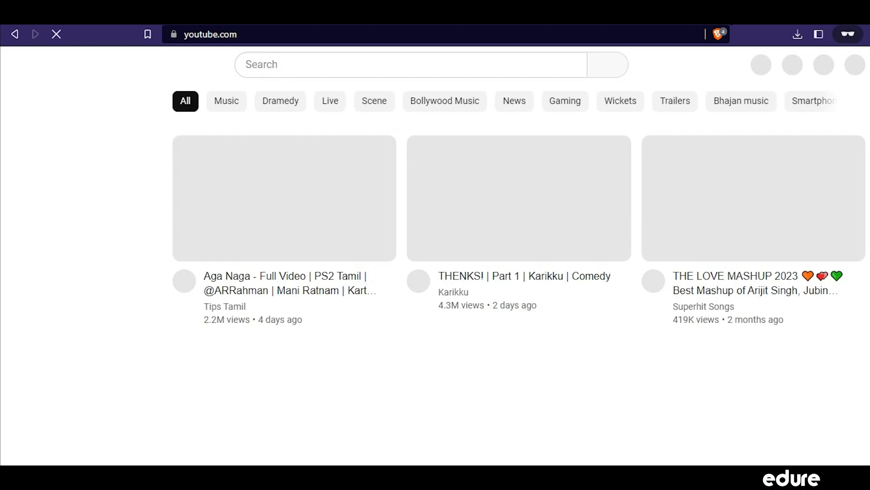
Step: Search YouTube for "EDURE" and open Edure Learning's video "Top 5 Highest Paying Finance Jobs (25L+ Package)"
left_click(446, 66)
type("EDURE")
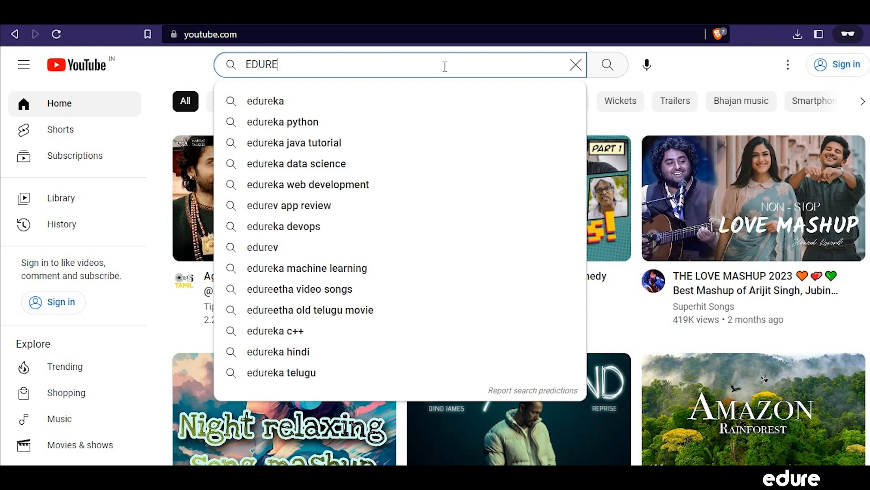
key("Return")
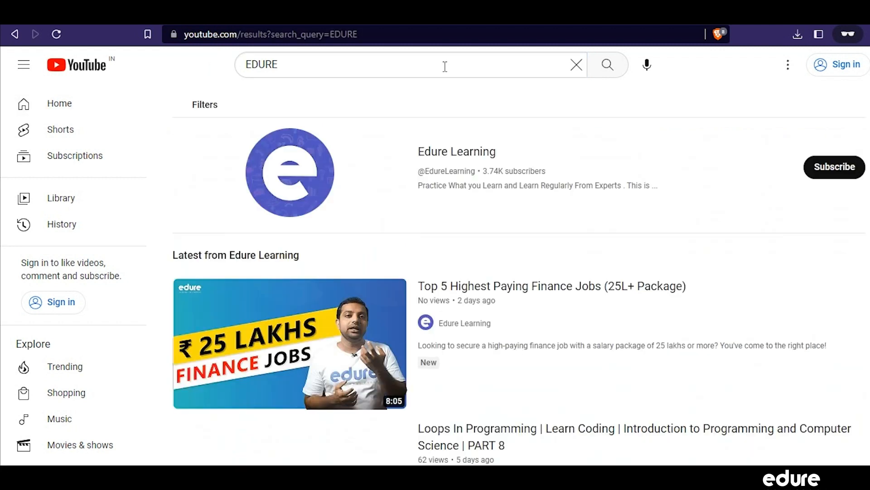
left_click(475, 298)
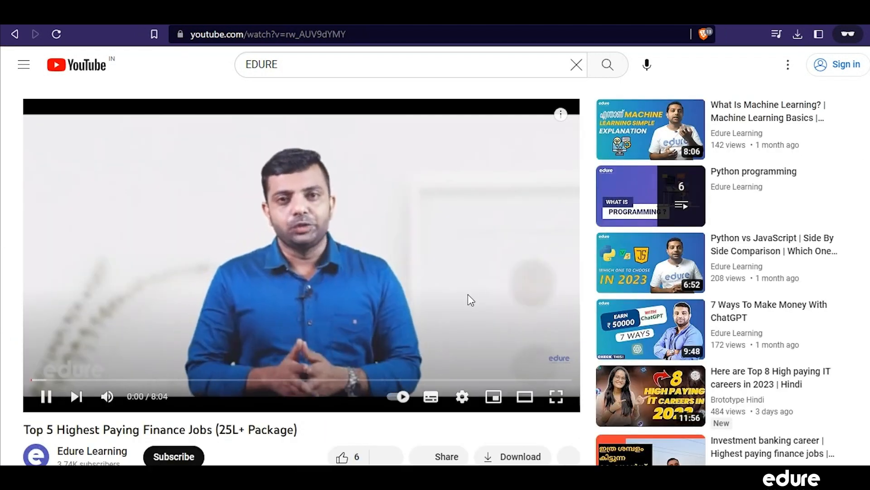
Step: Open the finance jobs video's sharing options and display its embed code
scroll(278, 272, "down", 4)
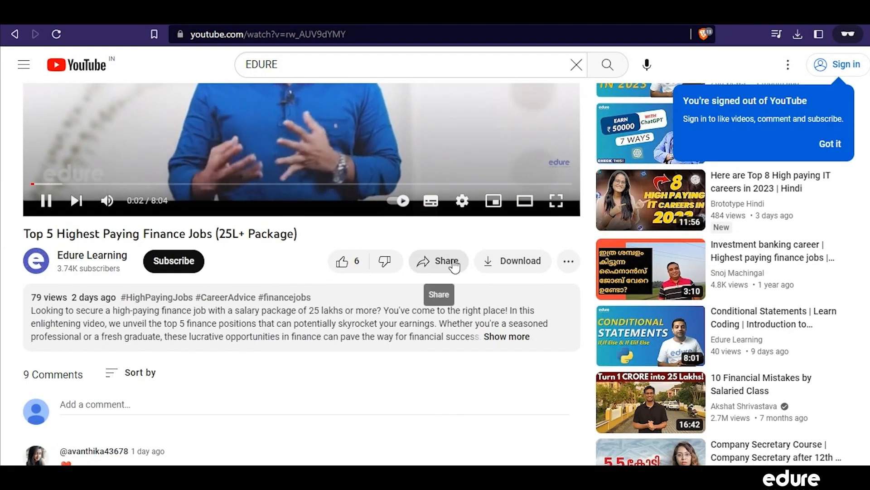
left_click(452, 260)
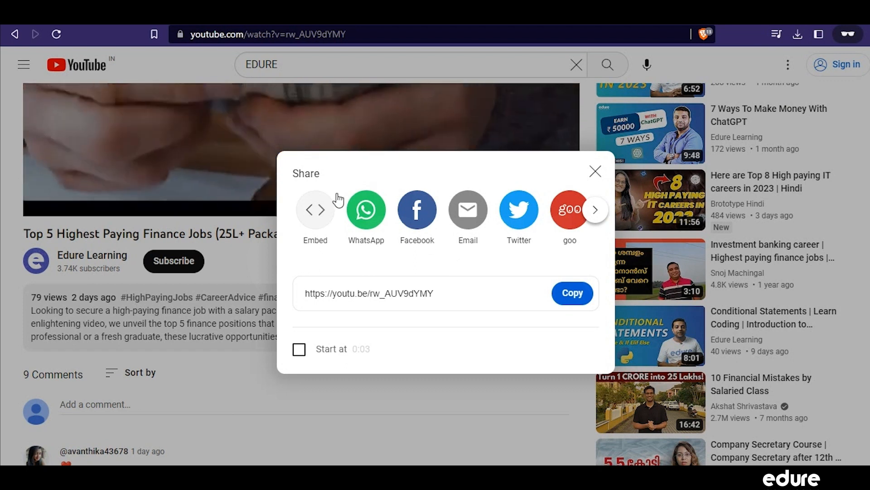
left_click(316, 208)
scroll(660, 291, "down", 5)
scroll(635, 285, "up", 3)
scroll(634, 285, "up", 2)
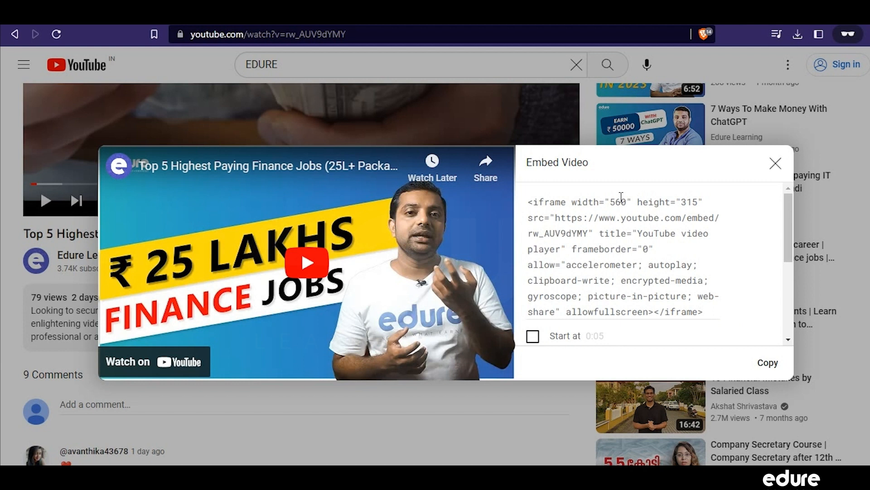
Step: Close the embed code display and copy the finance jobs video's web address from its YouTube page
left_click(776, 163)
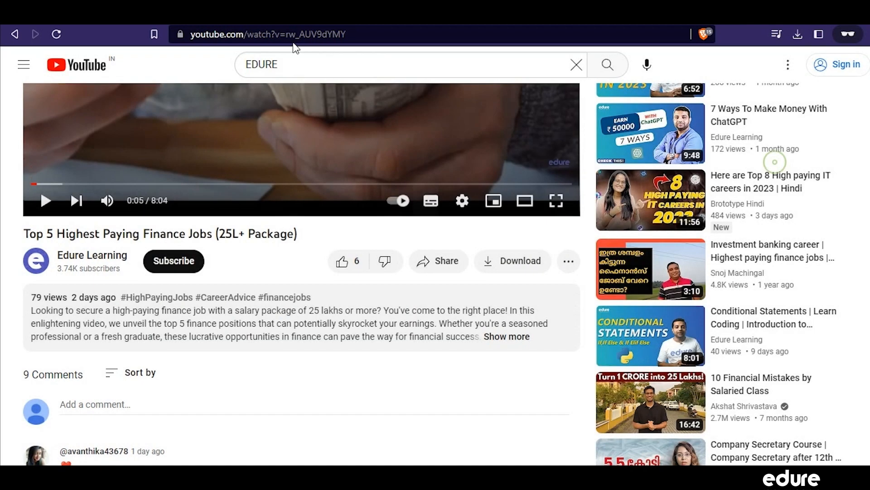
left_click(381, 36)
left_click_drag(383, 38, 382, 35)
key("ctrl+c")
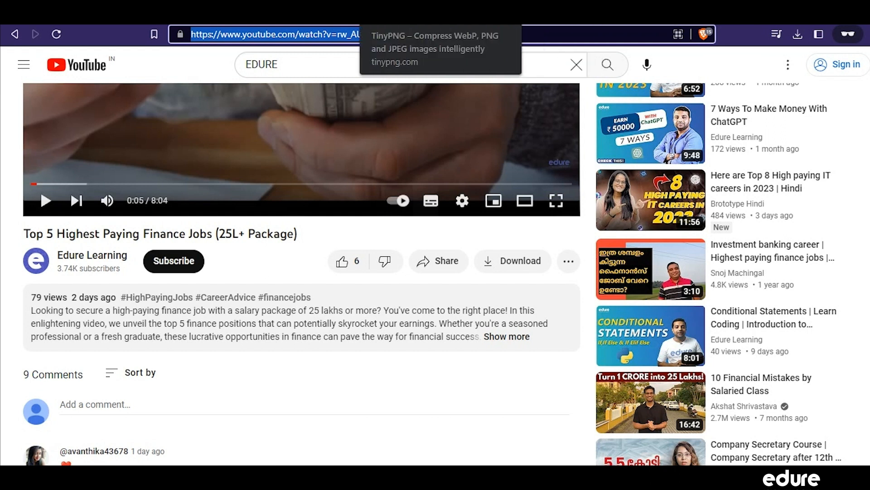
Step: Replace the Video widget's placeholder link with the copied YouTube address and test playback on the page
left_click(329, 16)
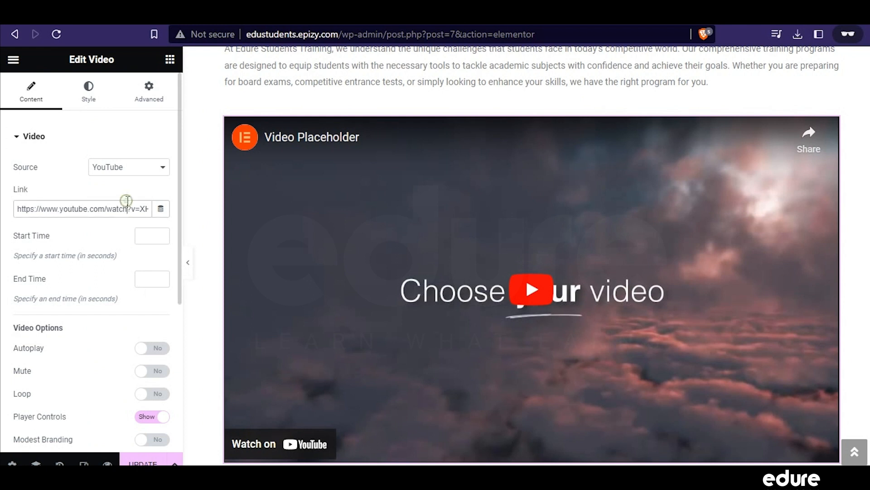
triple_click(127, 200)
key("BackSpace")
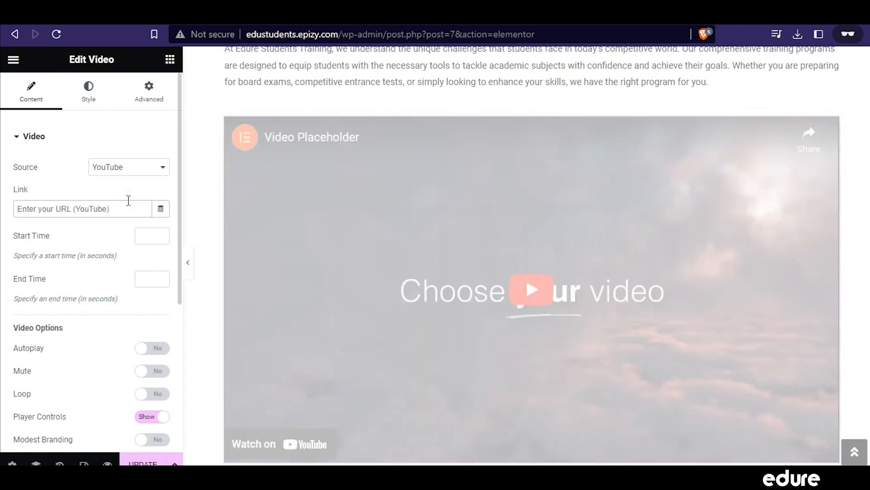
key("ctrl+v")
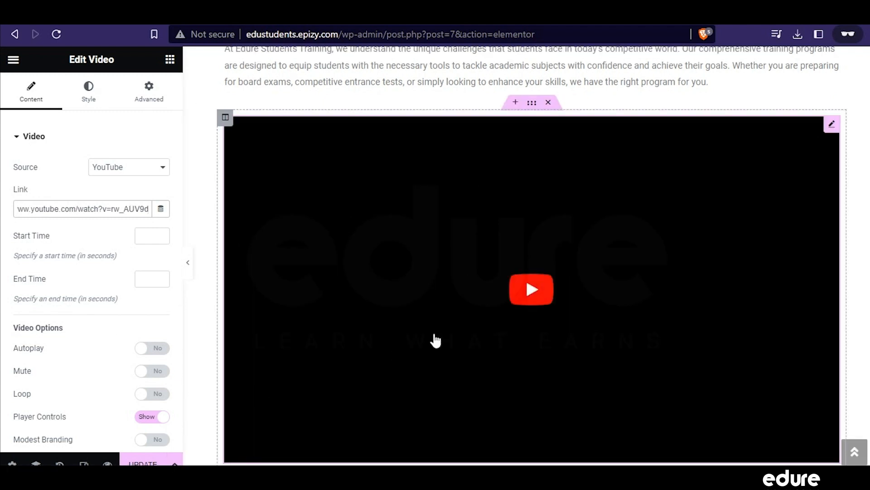
scroll(575, 294, "down", 4)
scroll(562, 292, "up", 4)
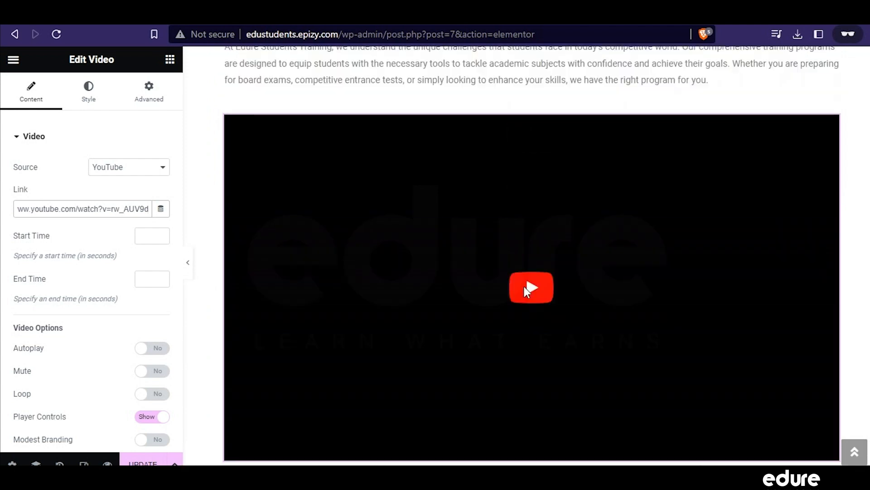
left_click(532, 285)
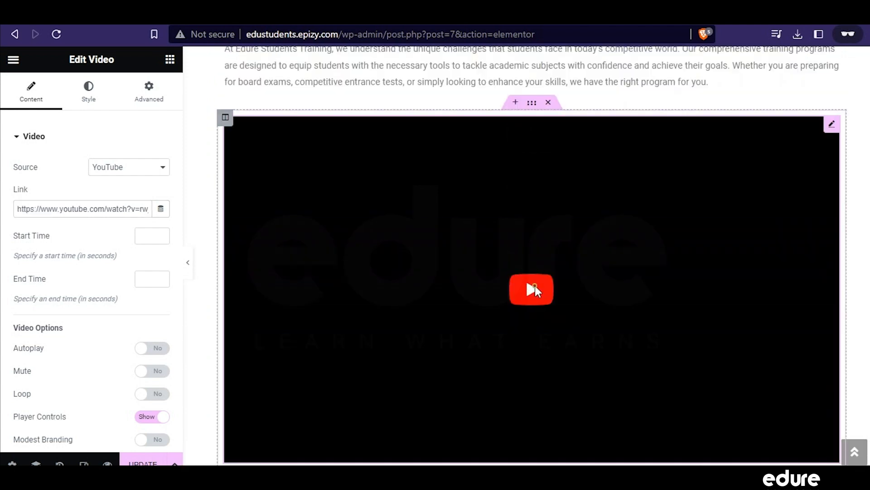
Step: Clear the Video widget's link and copy the complete address of the finance jobs video from YouTube
triple_click(102, 209)
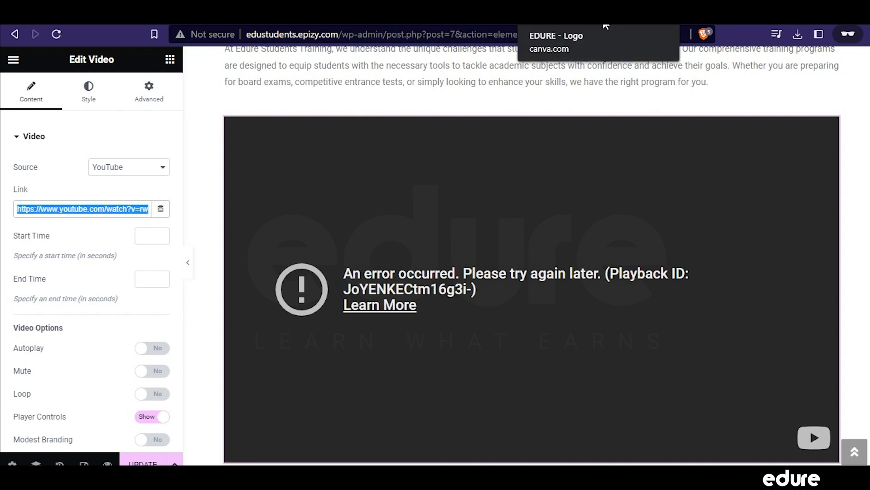
key("BackSpace")
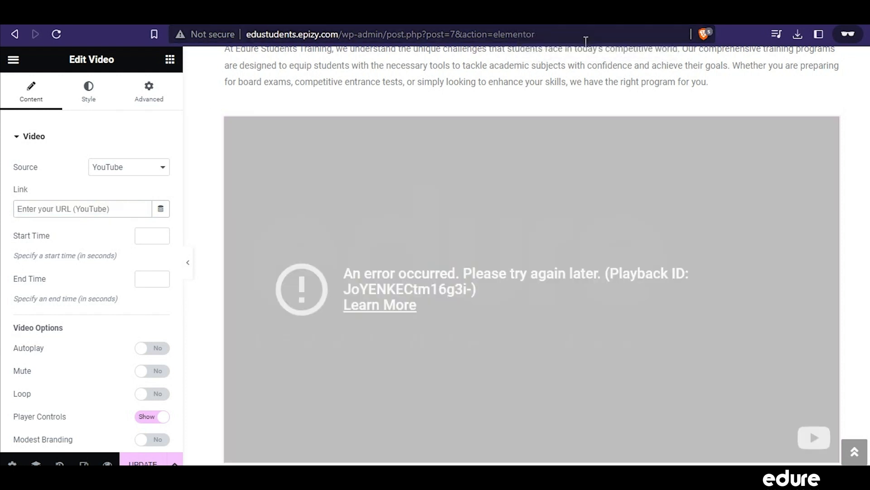
key("ctrl+Tab")
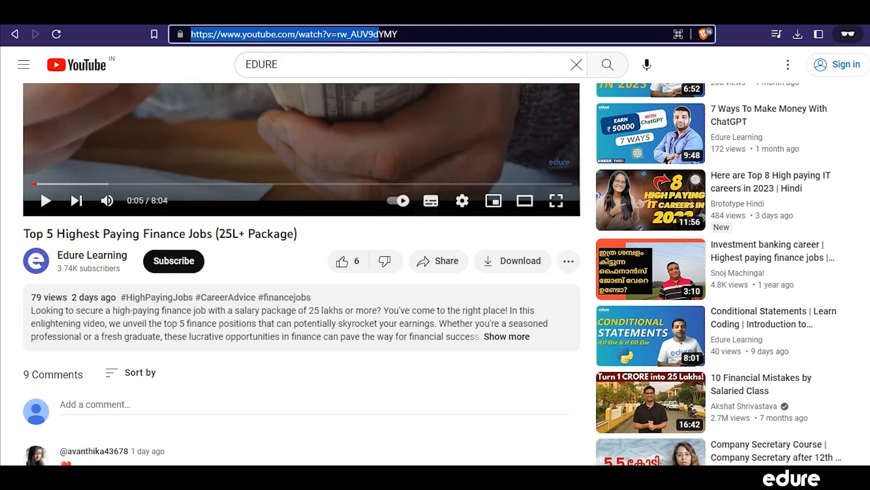
triple_click(431, 29)
key("ctrl+c")
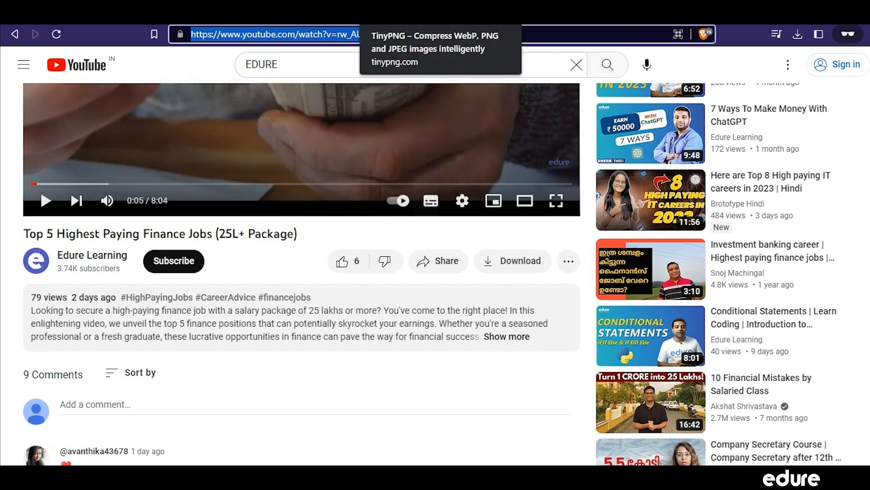
Step: Set the Video widget's link to the full YouTube address ending in watch?v=rw_AUV9dYMY
left_click(290, 17)
left_click(313, 18)
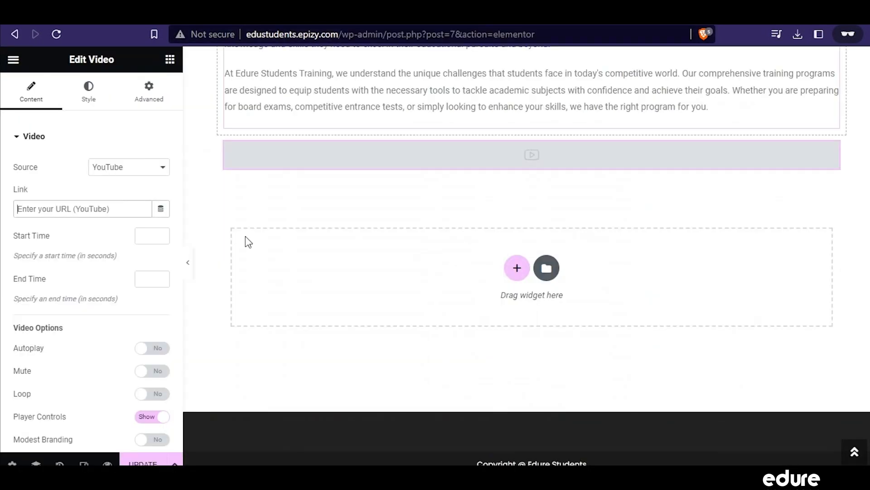
left_click(104, 221)
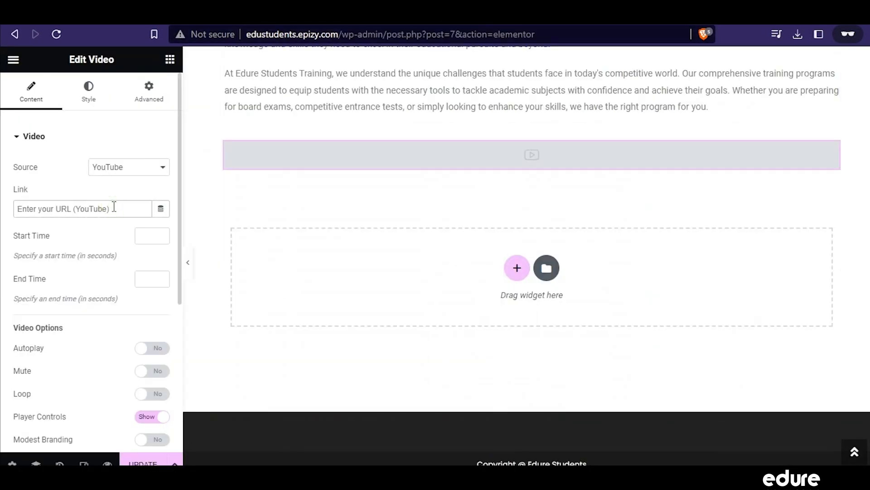
left_click(114, 206)
key("ctrl+v")
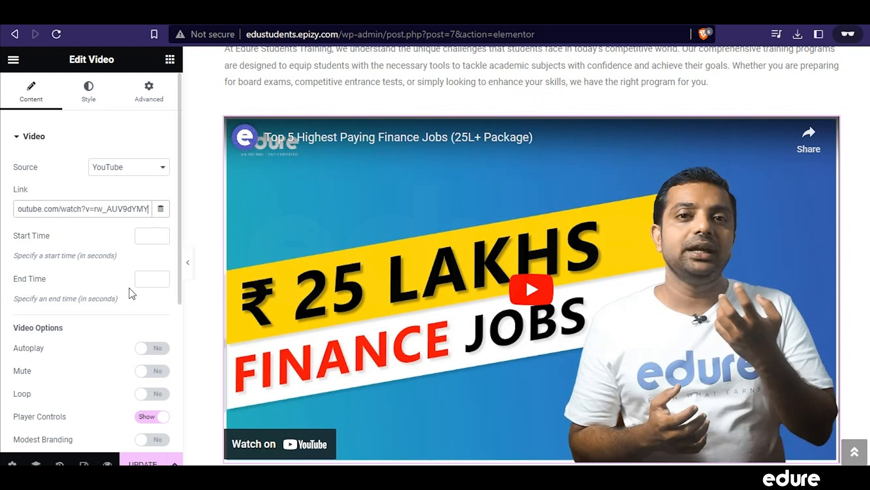
Step: Turn on Autoplay for the embedded video and inspect its Start Time and End Time settings
scroll(141, 286, "down", 2)
left_click(152, 284)
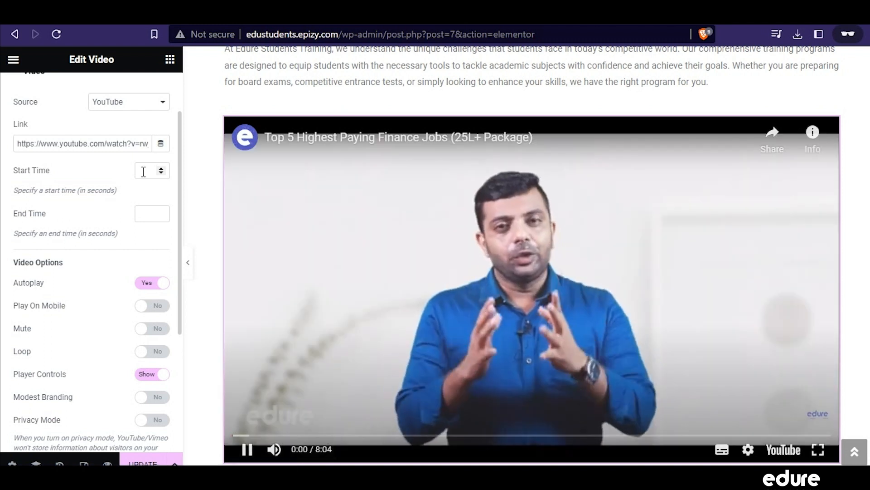
scroll(365, 259, "up", 6)
scroll(204, 208, "down", 4)
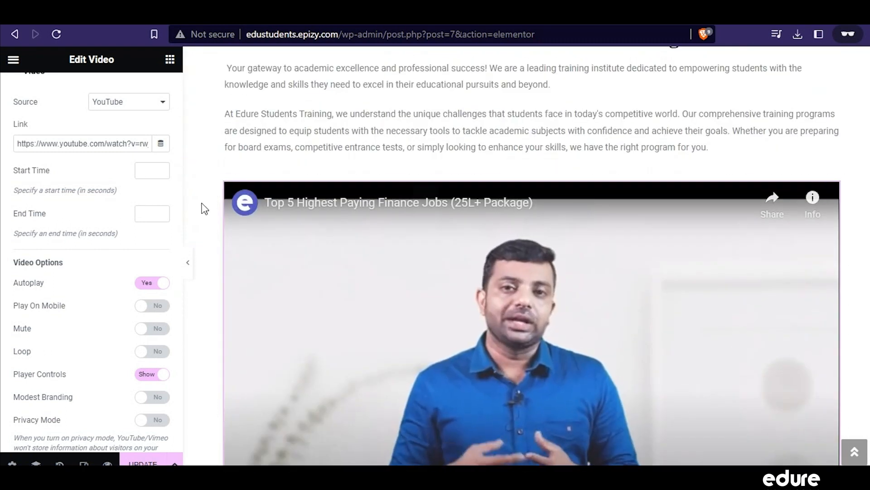
left_click(141, 169)
left_click(145, 219)
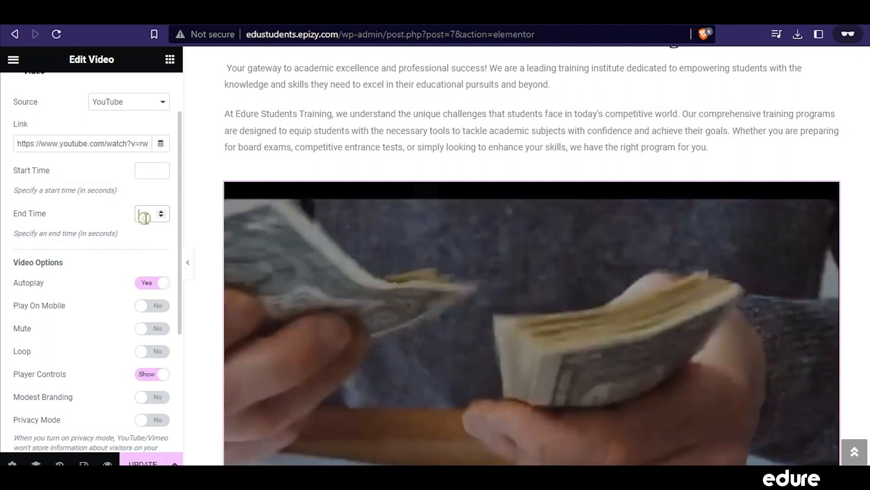
left_click(142, 169)
left_click(136, 217)
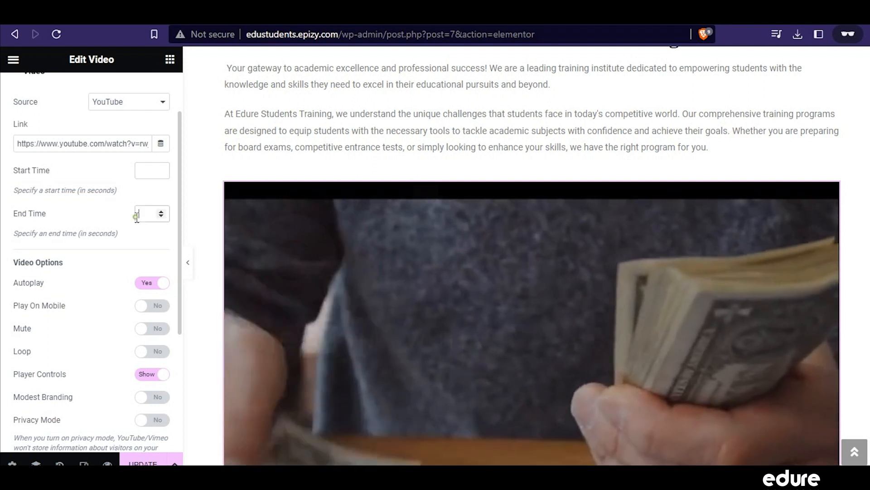
Step: Turn off Autoplay for the embedded video and look over its remaining playback options
scroll(127, 254, "down", 4)
scroll(119, 318, "up", 6)
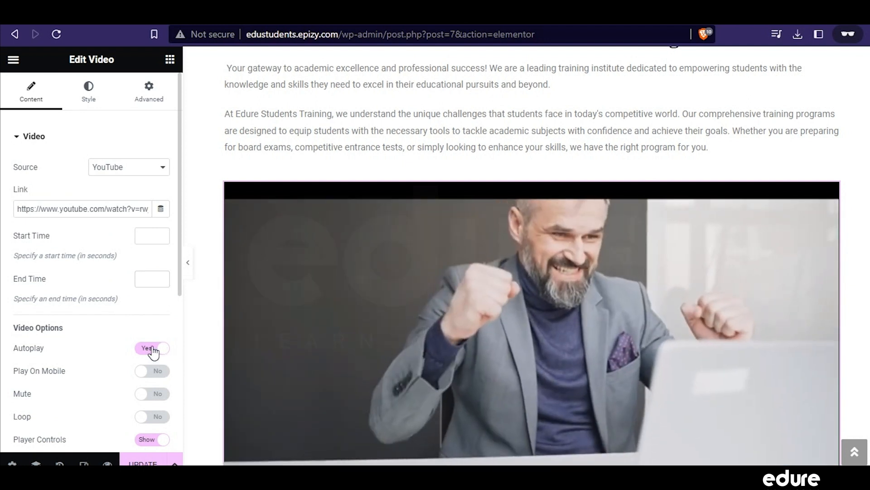
left_click(153, 349)
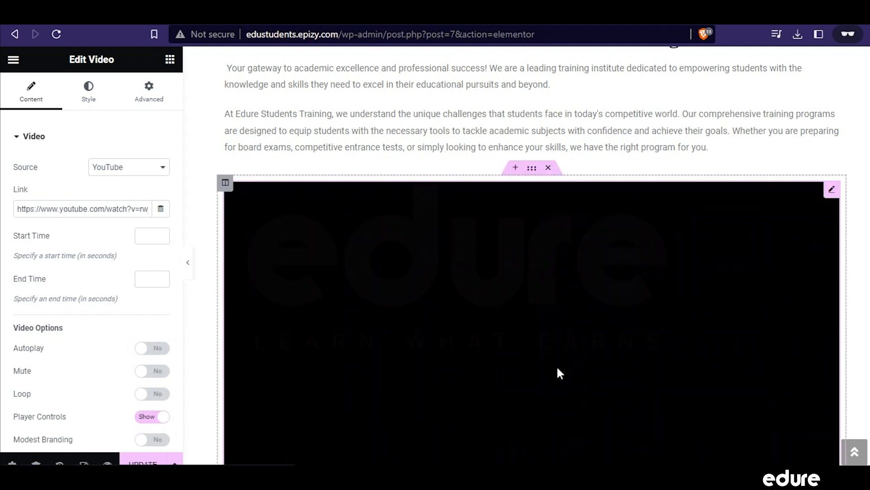
scroll(498, 354, "down", 1)
scroll(136, 372, "down", 1)
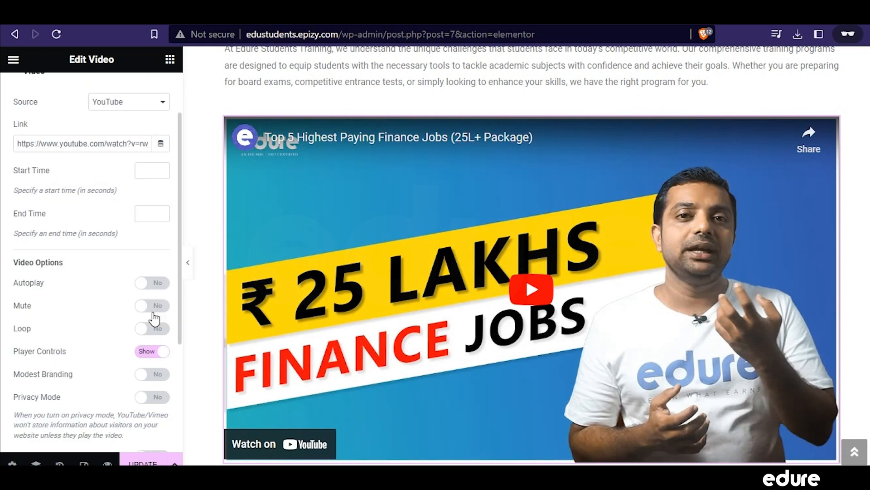
scroll(104, 366, "up", 1)
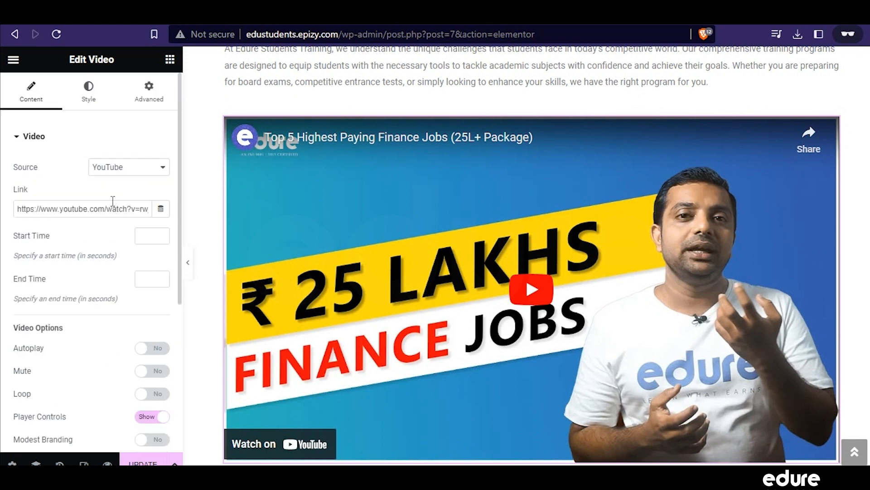
Step: Try the 3:2 and 9:16 aspect ratios on the embedded finance jobs video
left_click(90, 94)
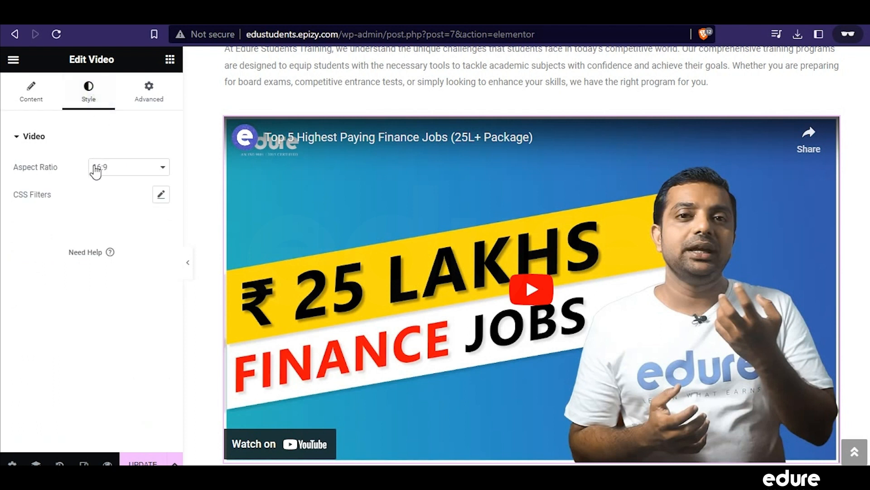
left_click(151, 96)
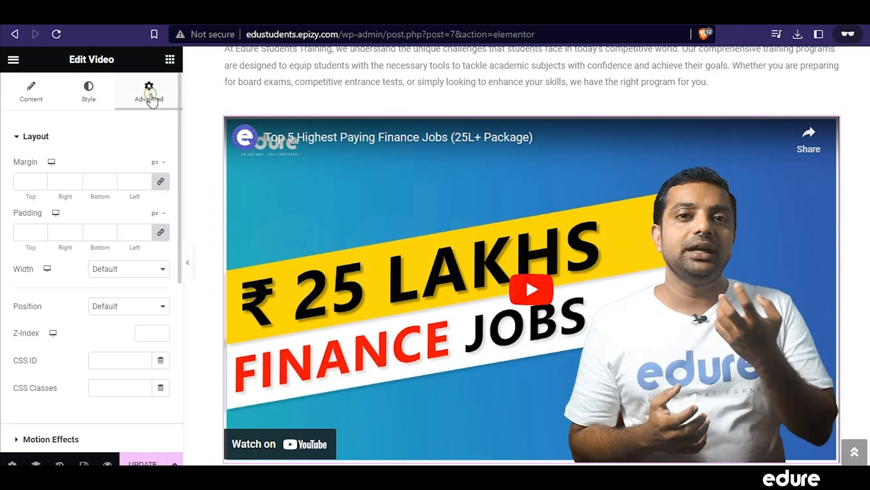
left_click(88, 98)
left_click(163, 173)
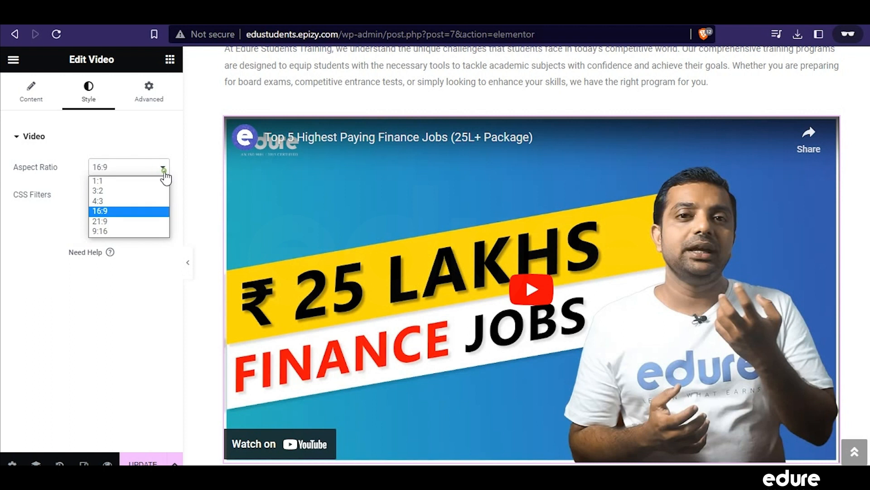
left_click(137, 187)
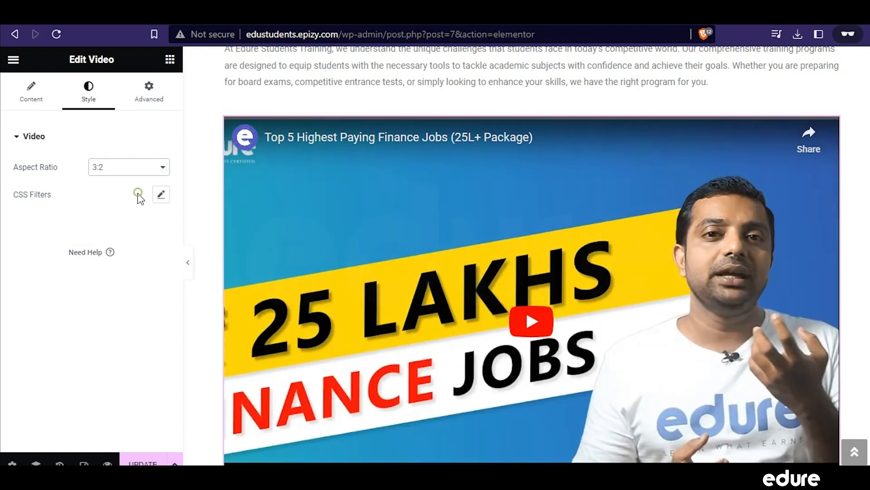
left_click(153, 168)
left_click(126, 230)
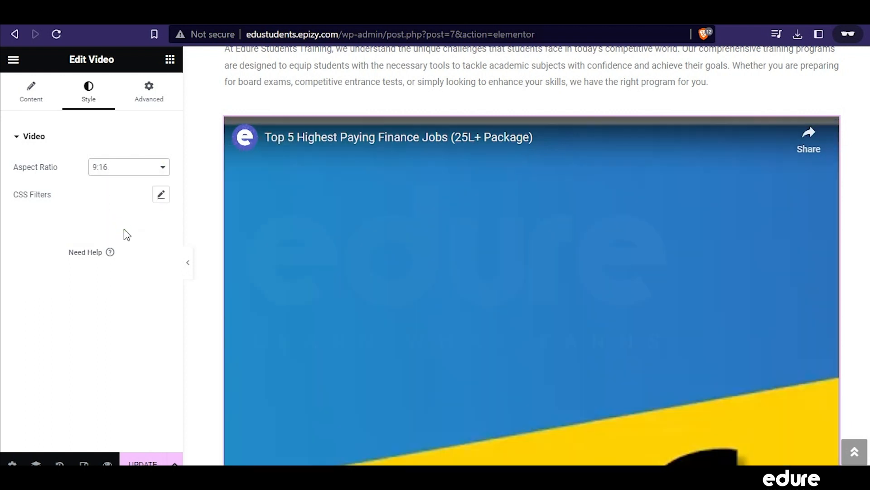
Step: Compare the embedded video at the 3:2, 4:3 and 16:9 aspect ratios
left_click(162, 171)
left_click(139, 196)
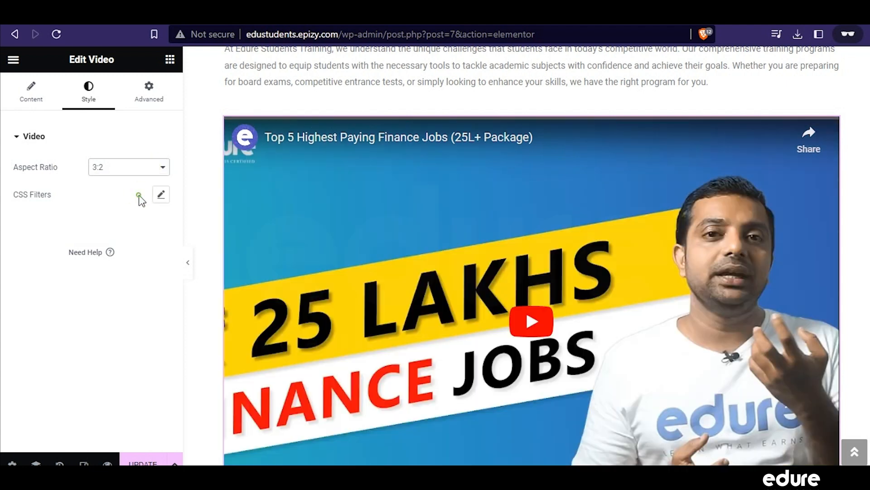
left_click(158, 169)
left_click(142, 202)
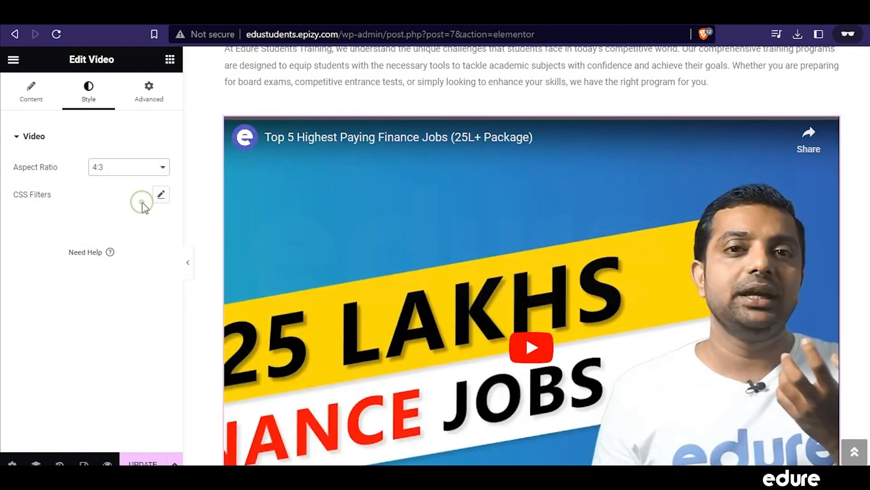
left_click(153, 176)
left_click(135, 208)
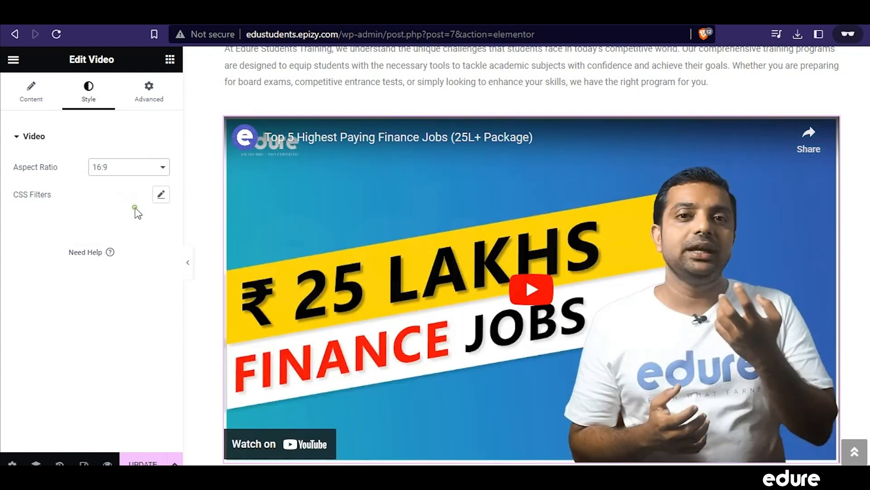
Step: Set the embedded video's aspect ratio to 21:9 and check how it fits below the introductory paragraphs
left_click(150, 172)
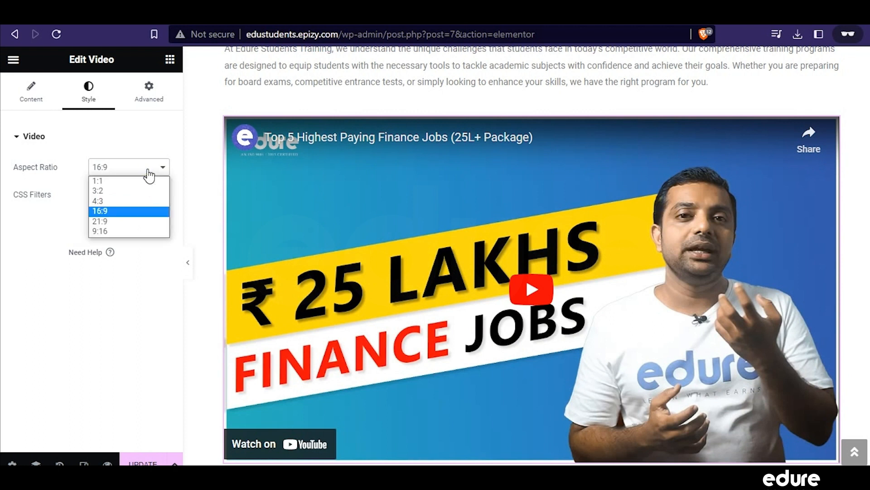
left_click(124, 209)
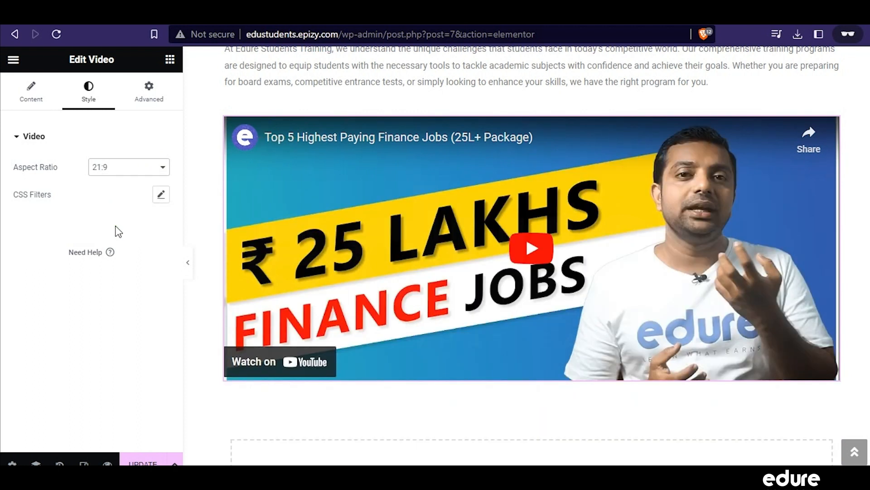
scroll(448, 196, "down", 3)
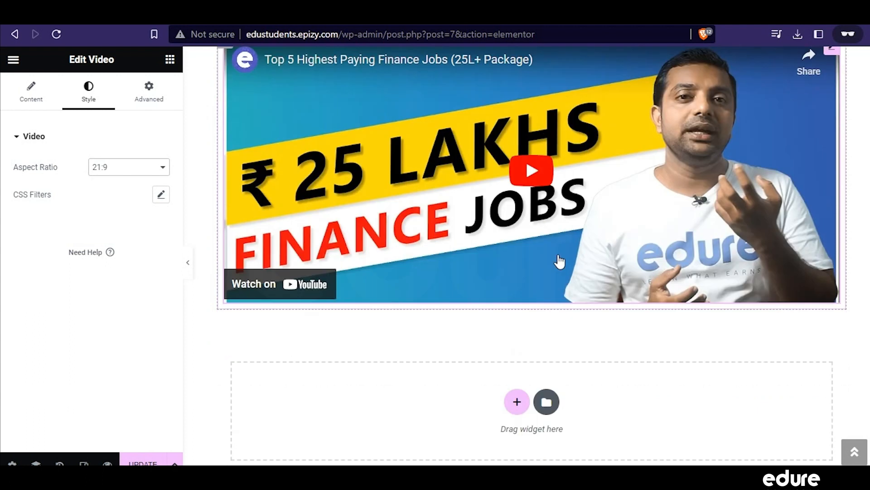
scroll(499, 339, "up", 8)
scroll(494, 339, "down", 3)
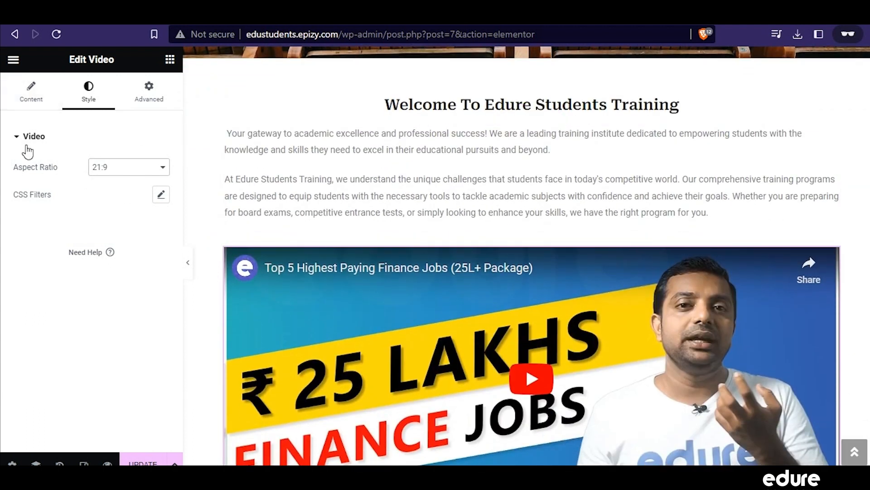
Step: Review the Video widget's advanced settings, from margin and padding through Motion Effects to Custom CSS
left_click(161, 98)
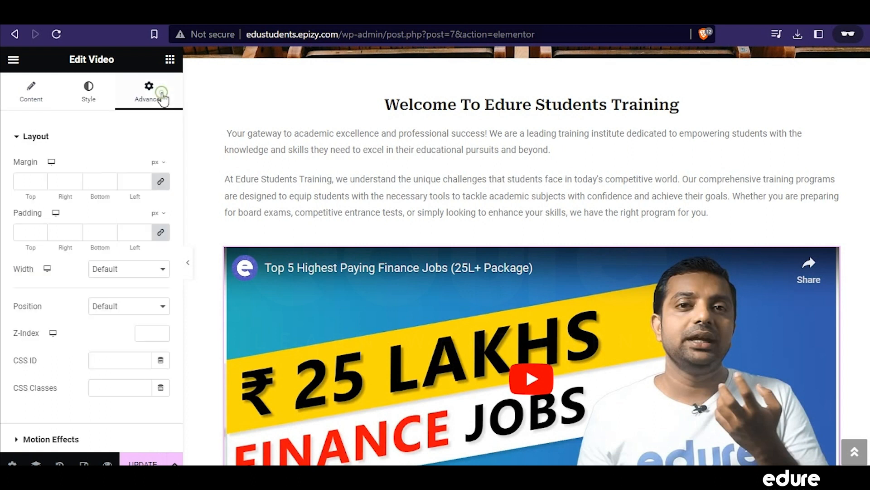
scroll(107, 249, "down", 5)
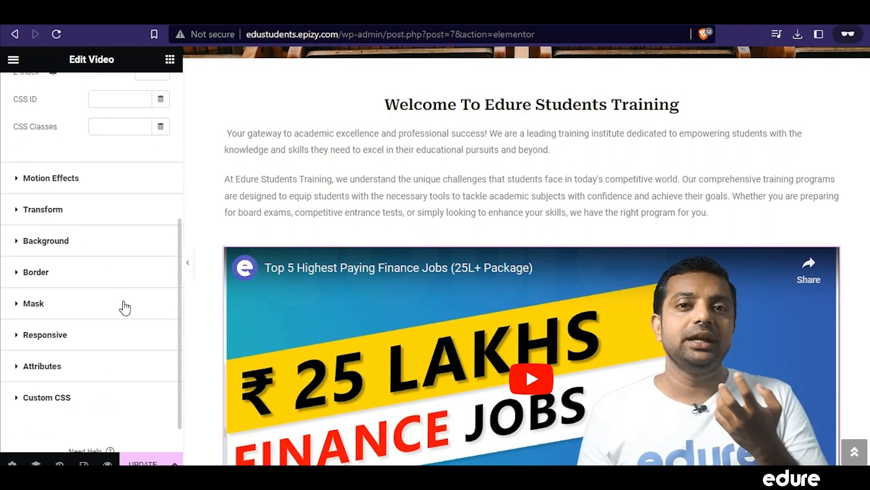
scroll(124, 308, "up", 5)
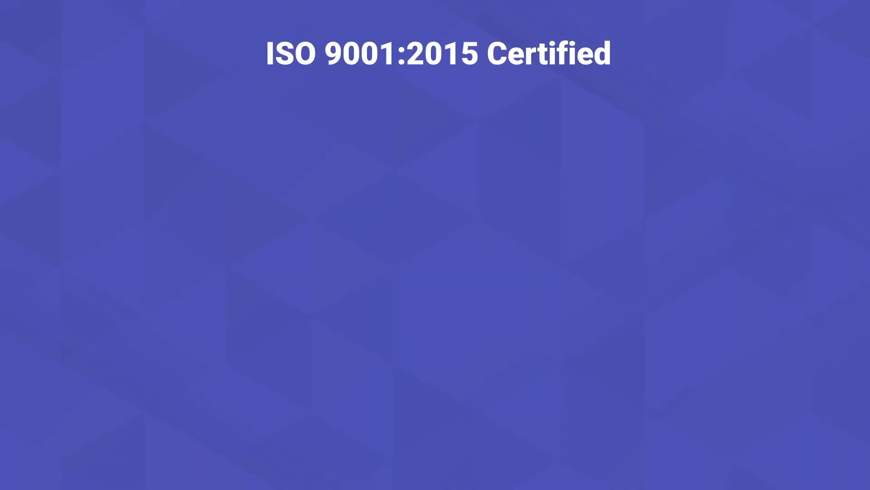